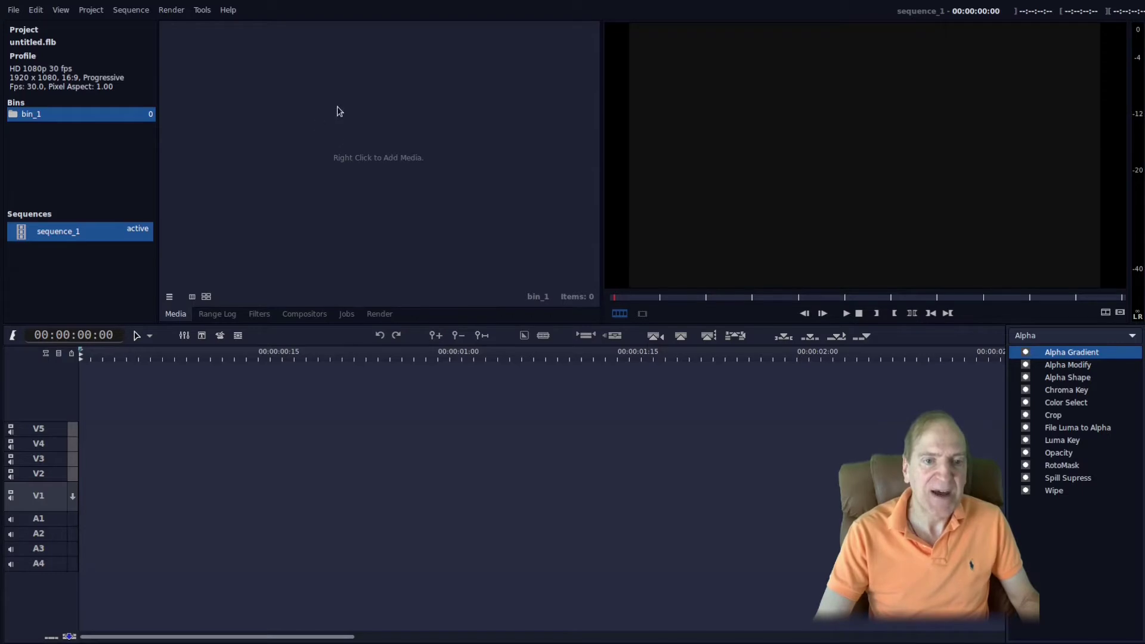
# Import the video file movie.mp4 from the home folder into the media bin bin_1
pyautogui.rightClick(371, 123)
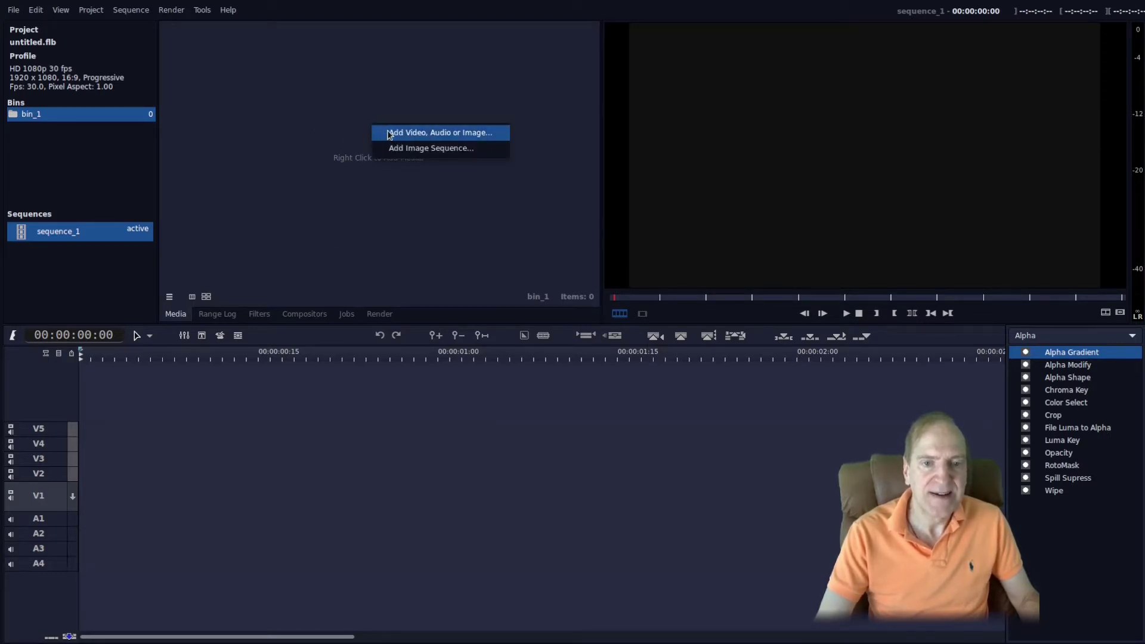
pyautogui.click(390, 133)
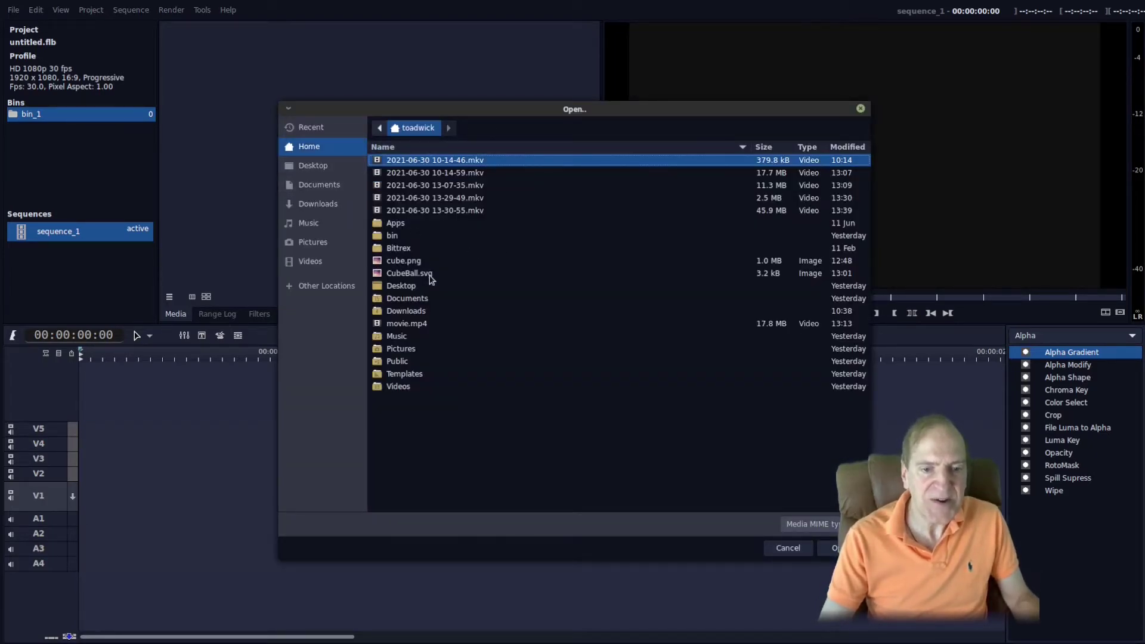
pyautogui.click(412, 323)
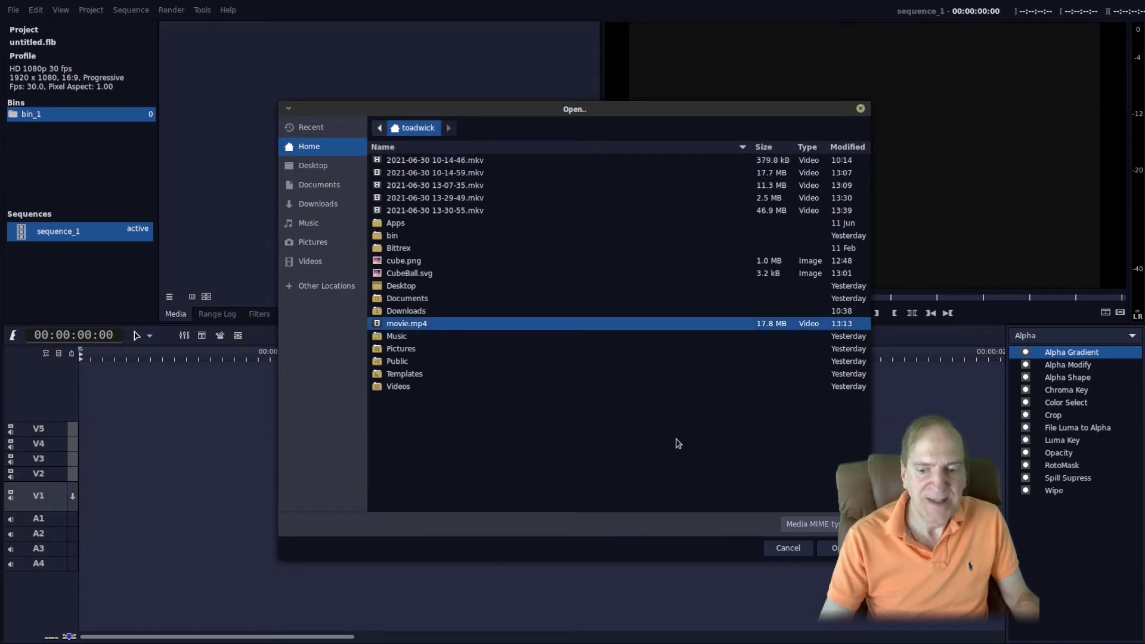
pyautogui.doubleClick(412, 323)
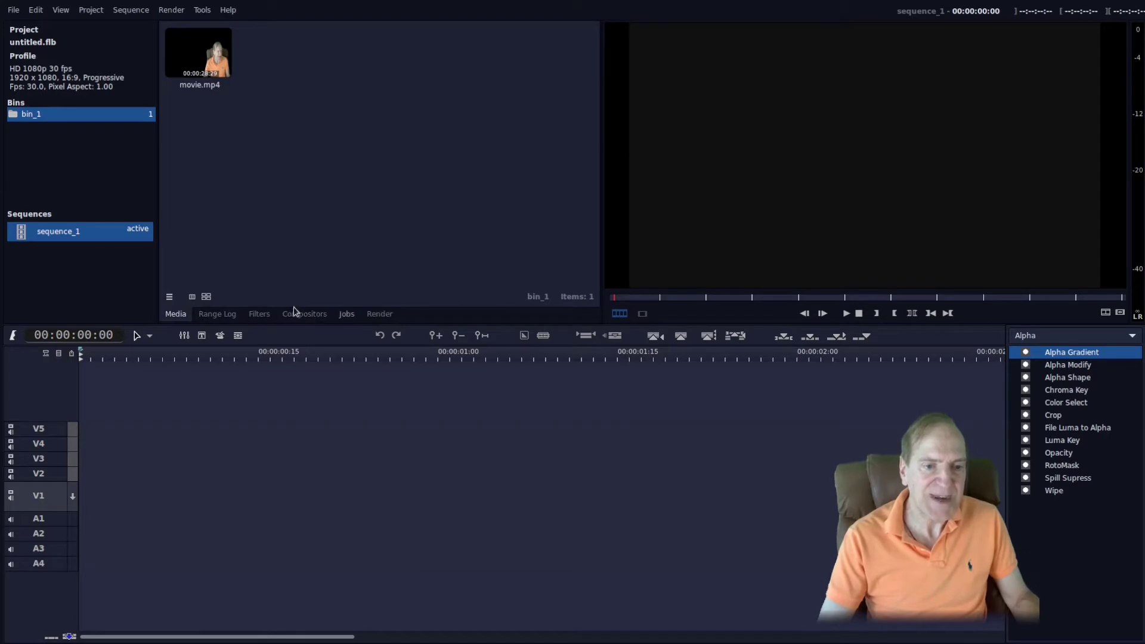
# Examine the Filters, Compositors and Render panels, including the output file name setting
pyautogui.click(263, 317)
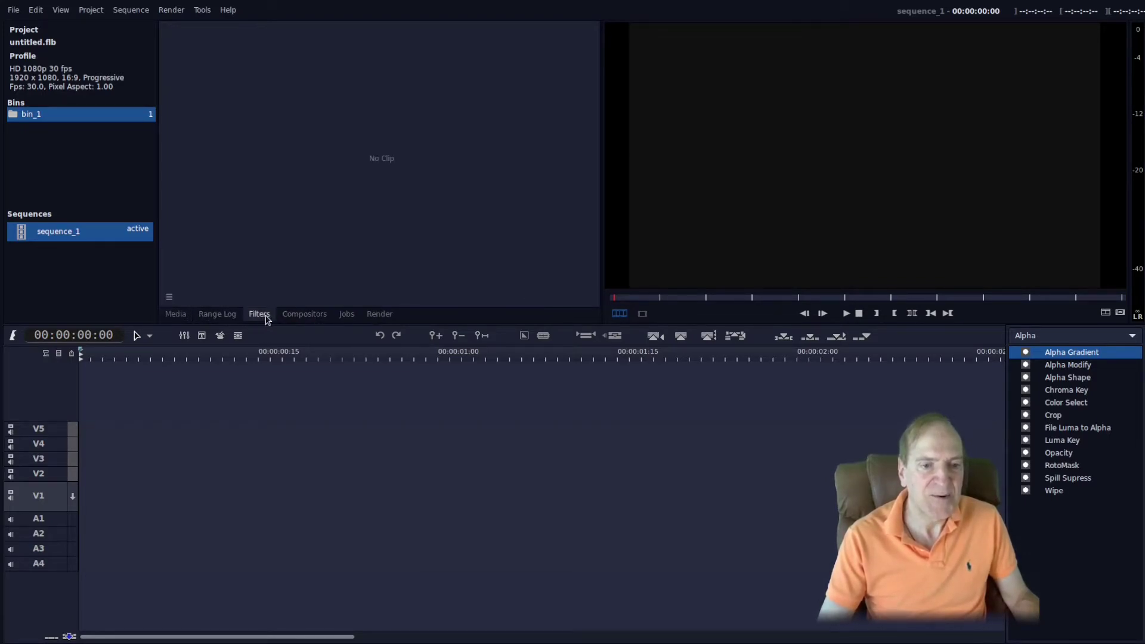
pyautogui.click(300, 316)
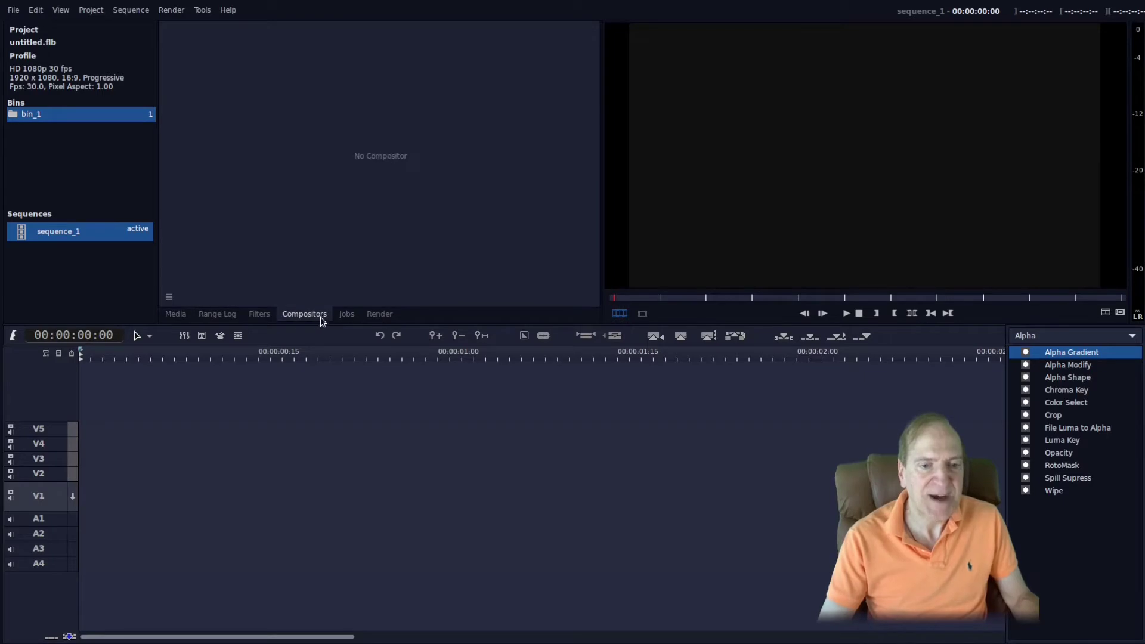
pyautogui.click(380, 315)
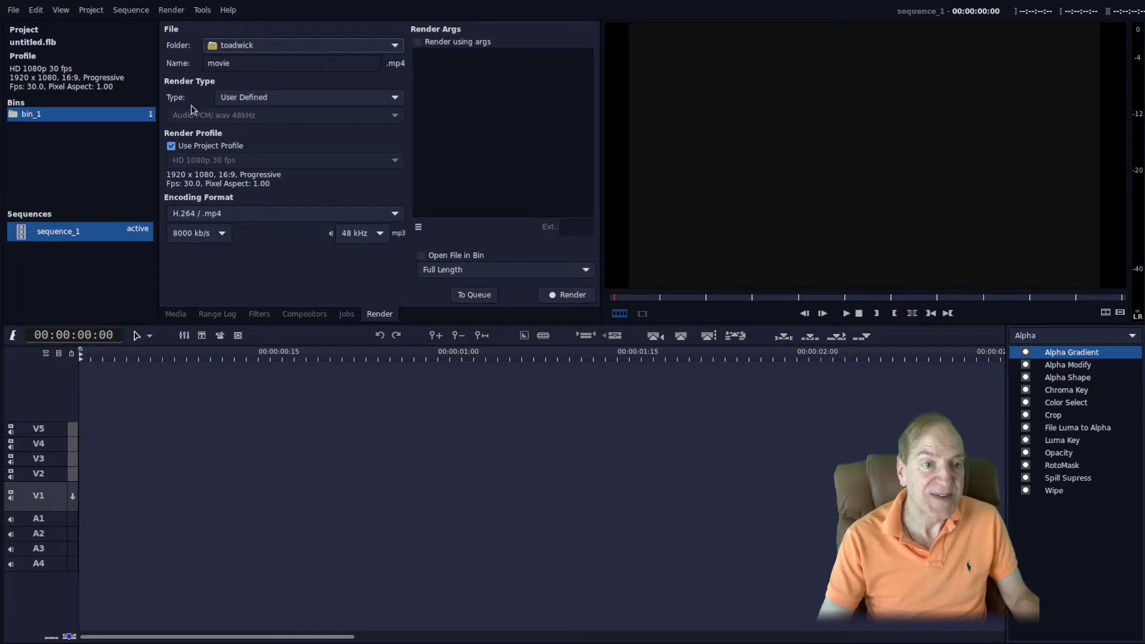
pyautogui.doubleClick(229, 64)
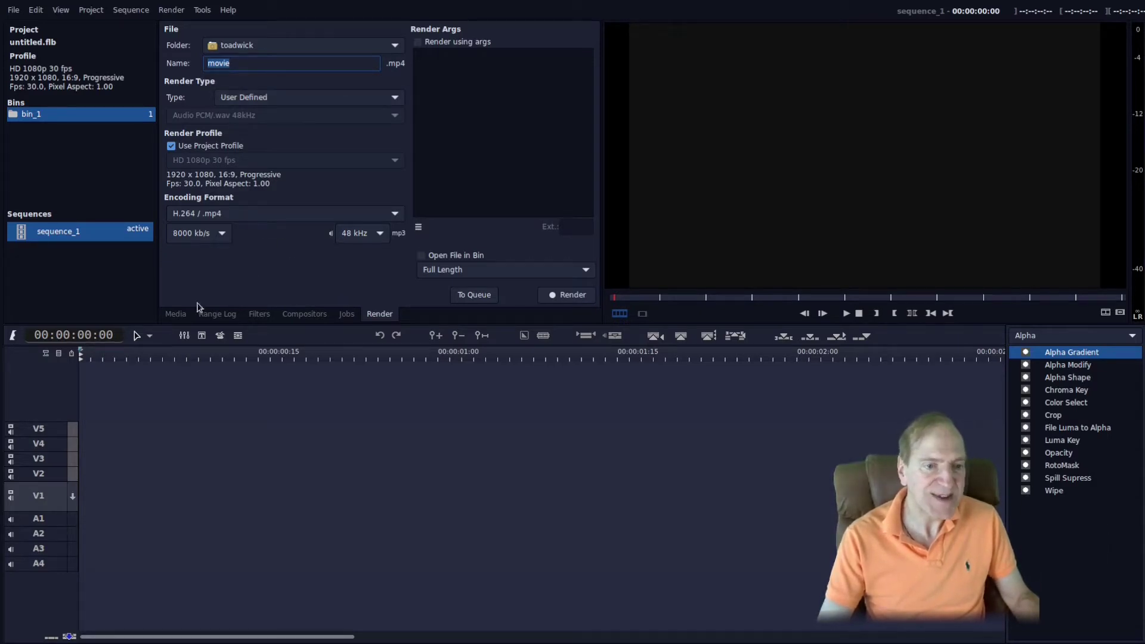
# Place the movie.mp4 clip at the start of track V1 and play back the sequence
pyautogui.click(175, 314)
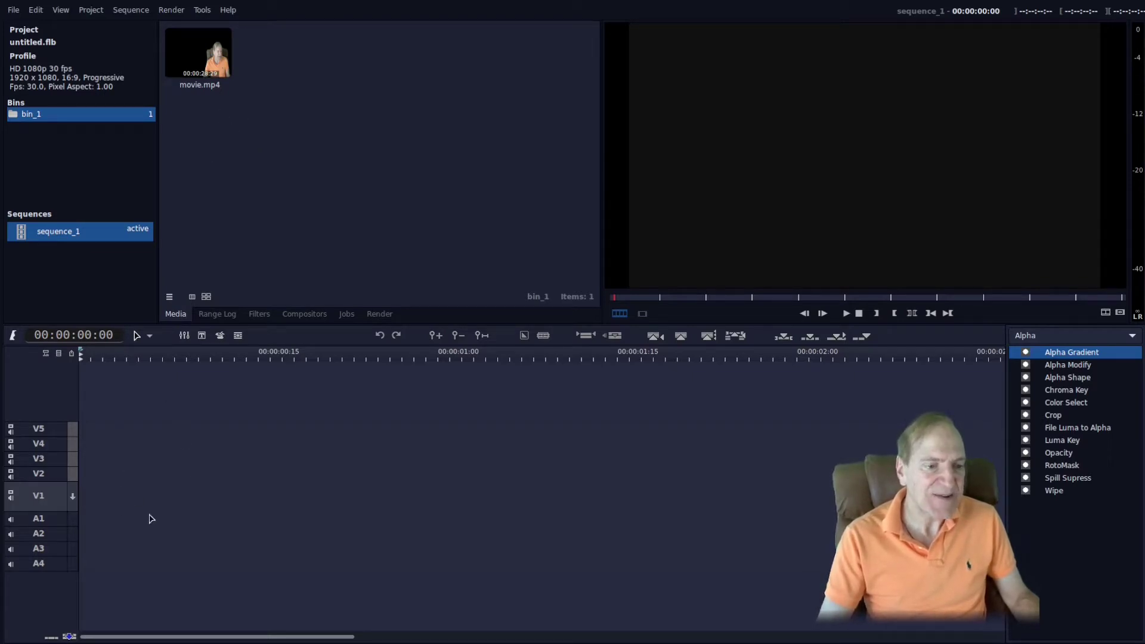
pyautogui.moveTo(207, 61); pyautogui.dragTo(89, 502)
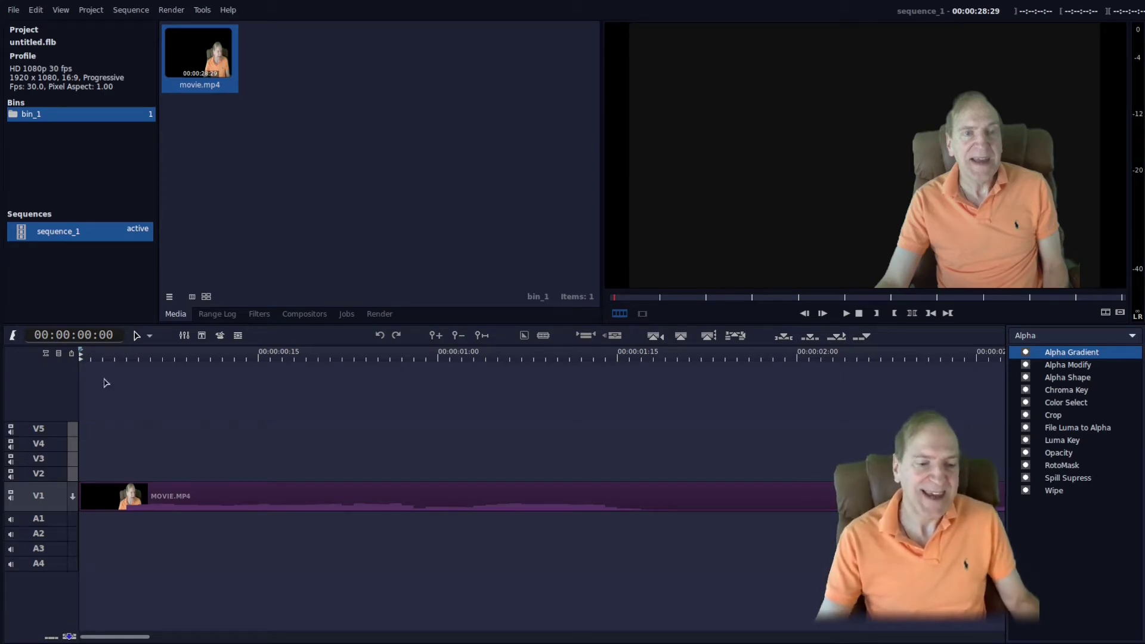
pyautogui.click(847, 315)
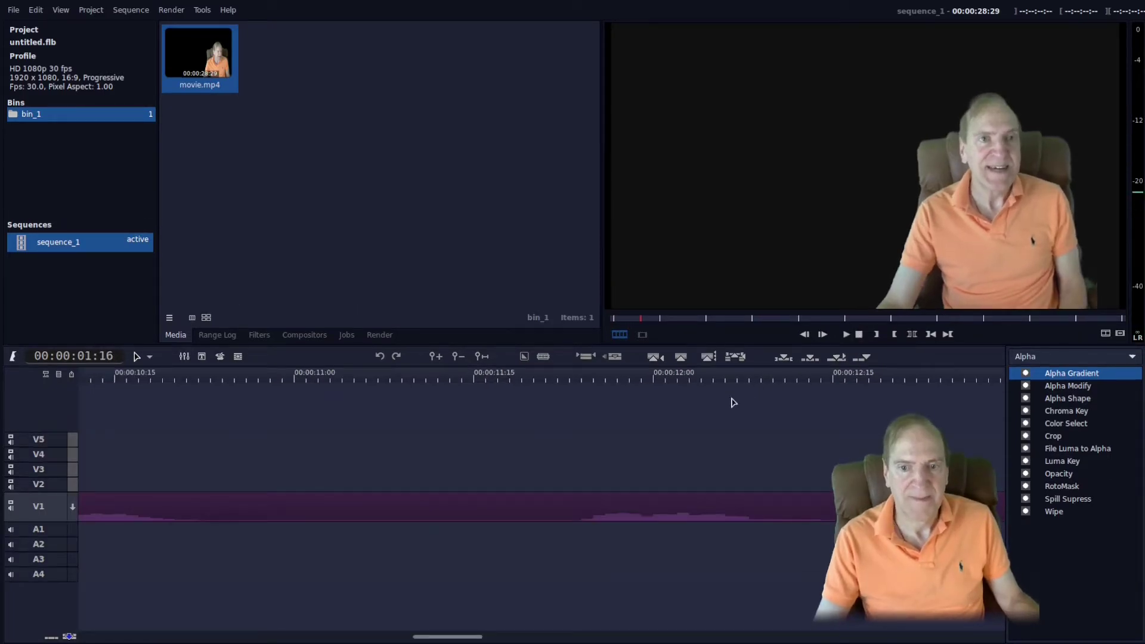
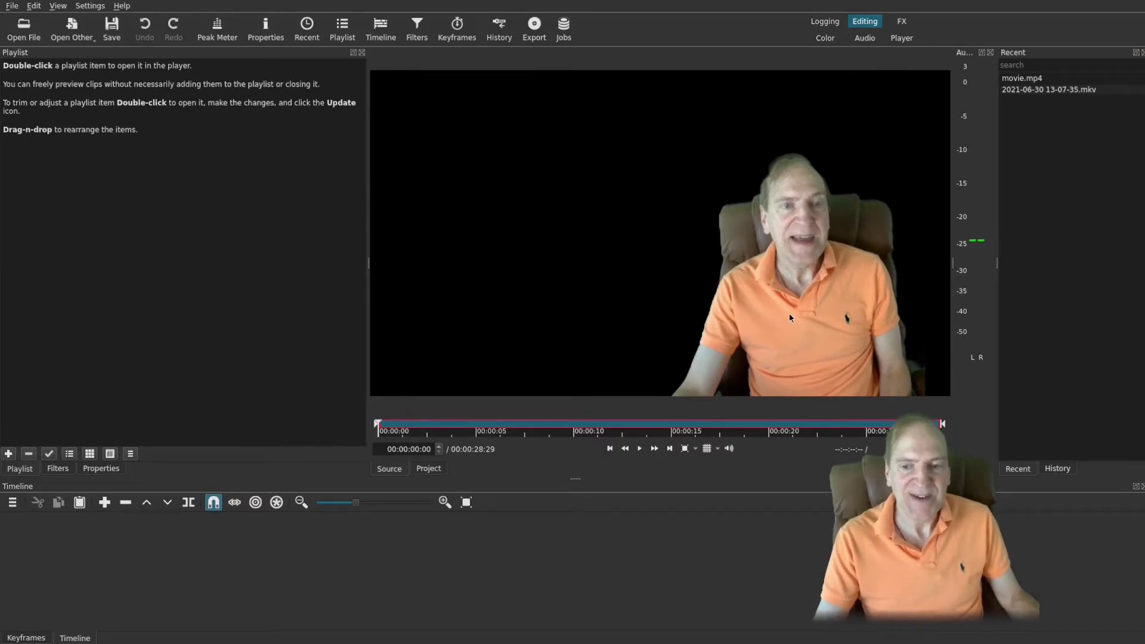
# In Shotcut, place the opened movie.mp4 clip from the preview at the start of a new V1 video track
pyautogui.moveTo(788, 316); pyautogui.dragTo(60, 562)
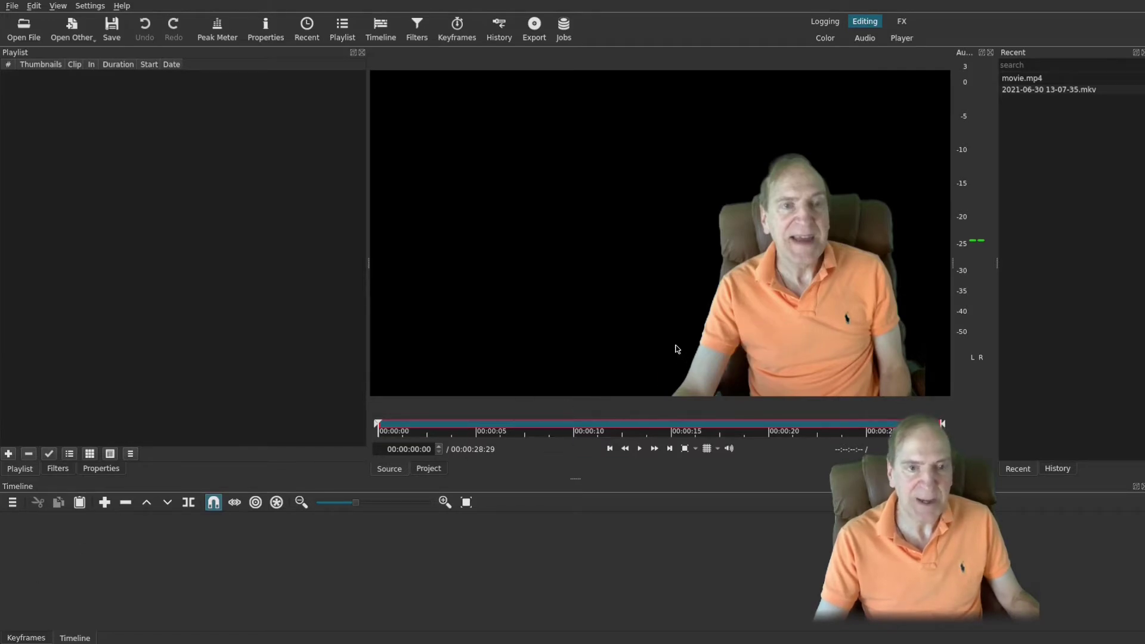
pyautogui.moveTo(721, 330); pyautogui.dragTo(646, 603)
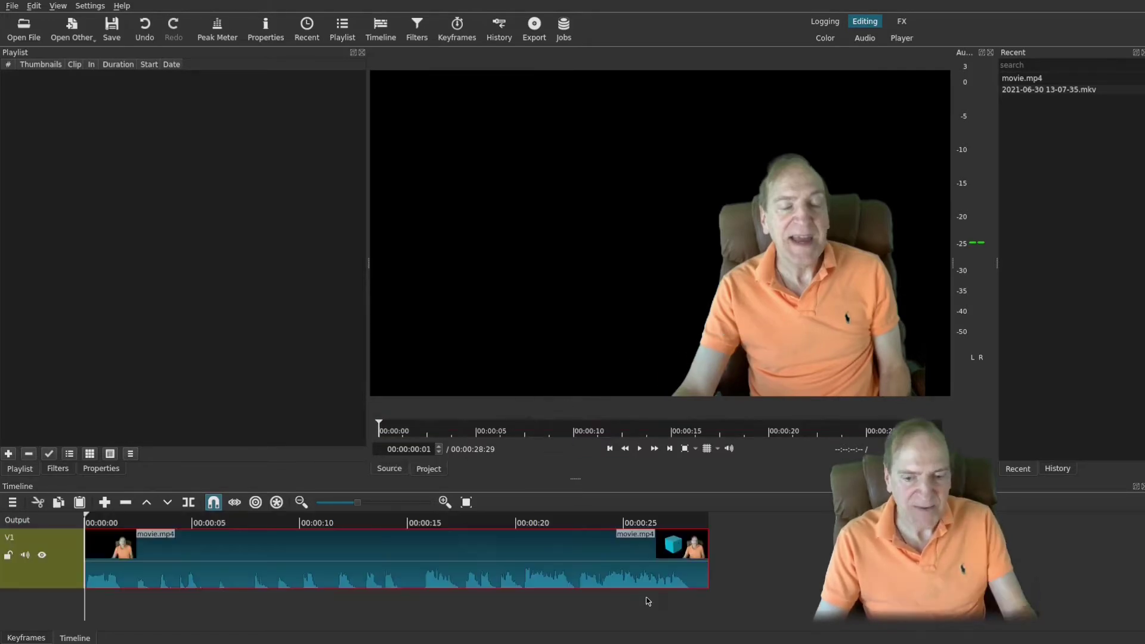
pyautogui.keyDown('ctrl'); pyautogui.scroll(1, 648, 601); pyautogui.keyUp('ctrl')
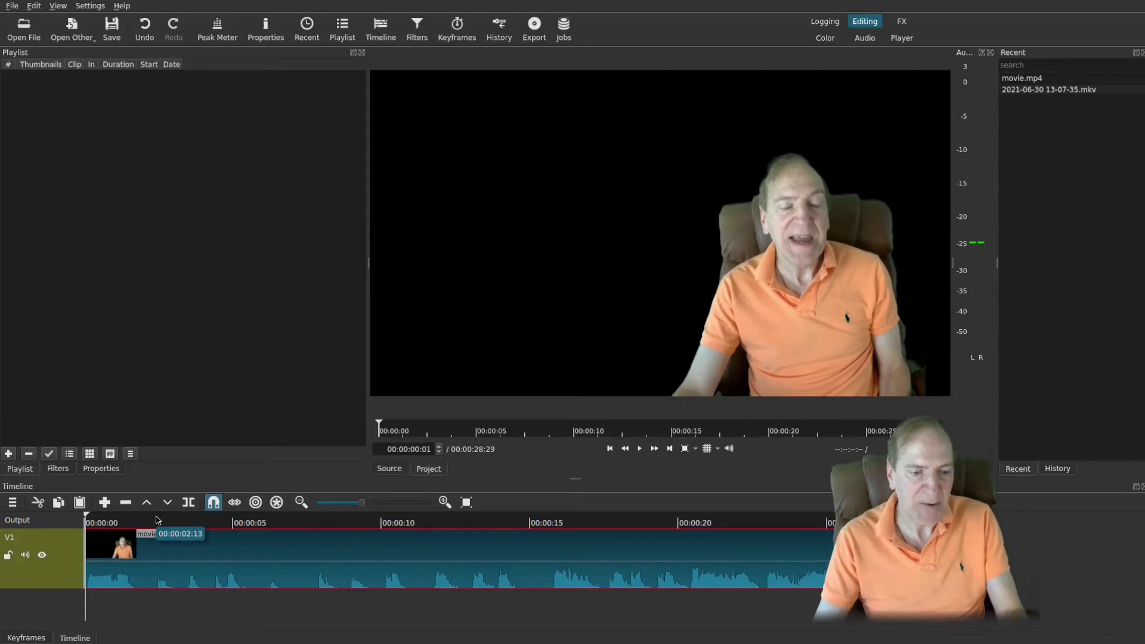
# Play the opening seconds of the clip to locate the pause at 00:00:01:20, and undo the last timeline edit
pyautogui.press('space')
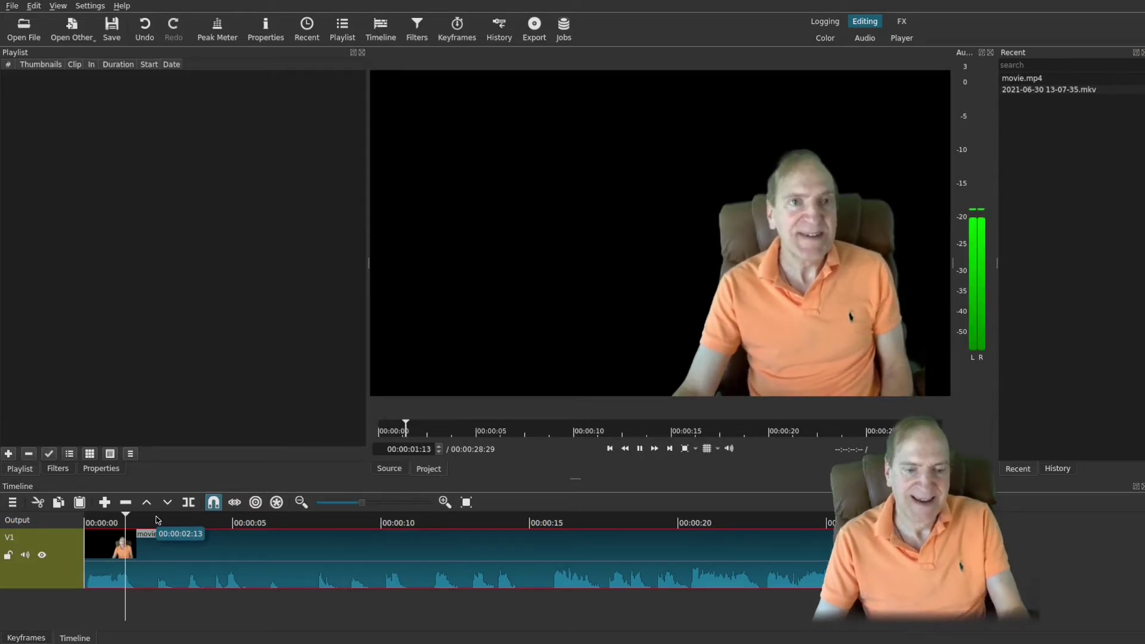
pyautogui.press('space')
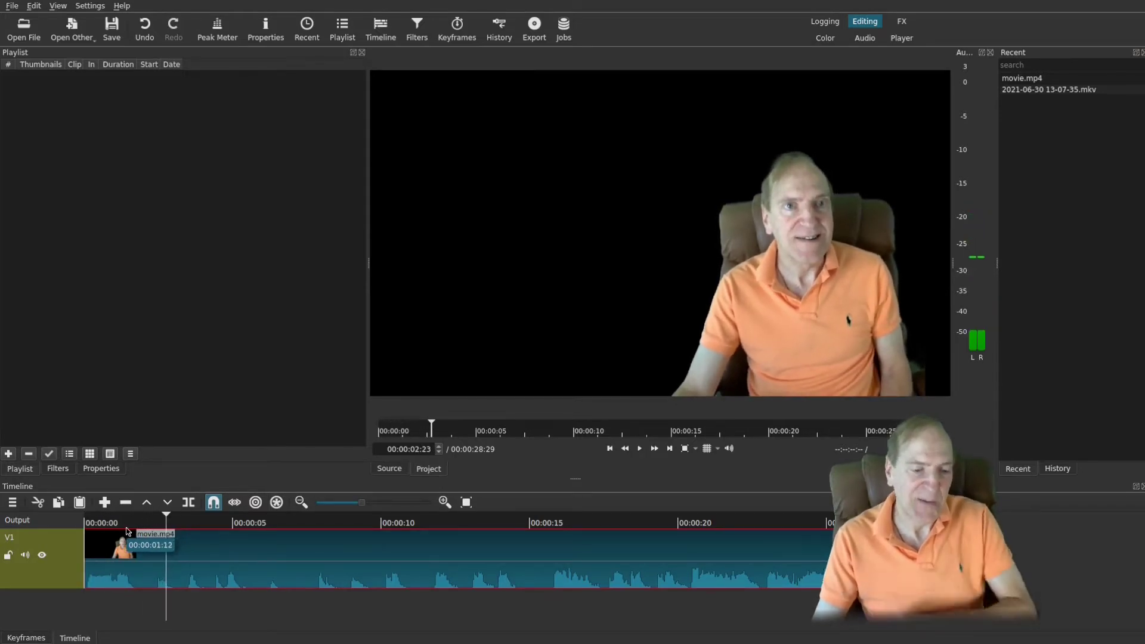
pyautogui.click(122, 525)
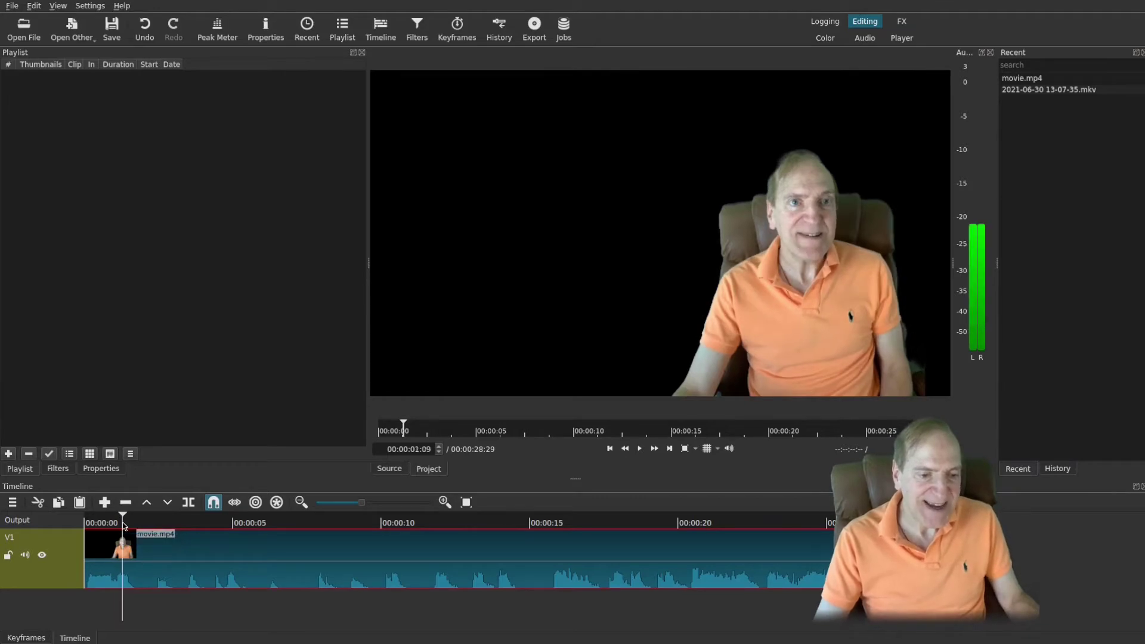
pyautogui.press('space')
pyautogui.press('space')
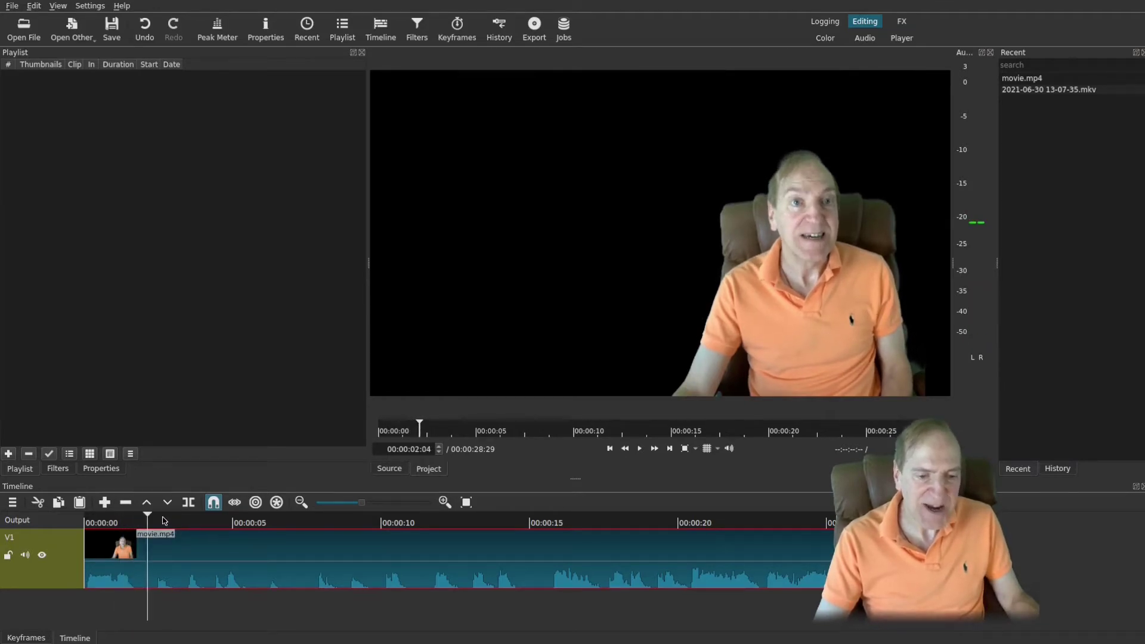
pyautogui.moveTo(165, 522); pyautogui.dragTo(133, 541)
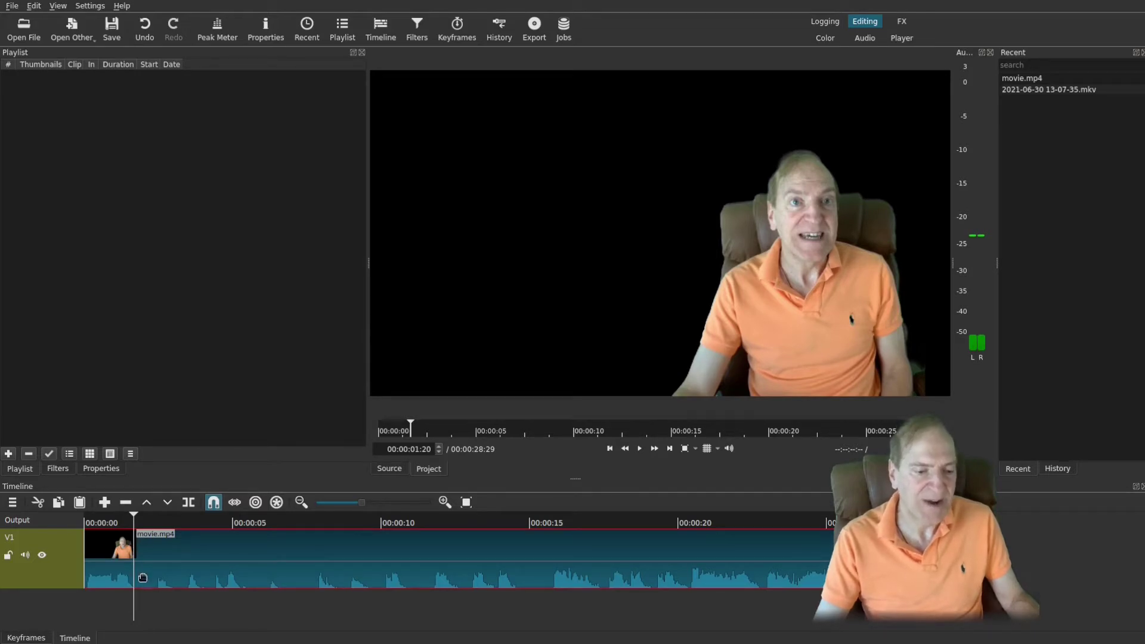
pyautogui.hotkey('ctrl', 'z')
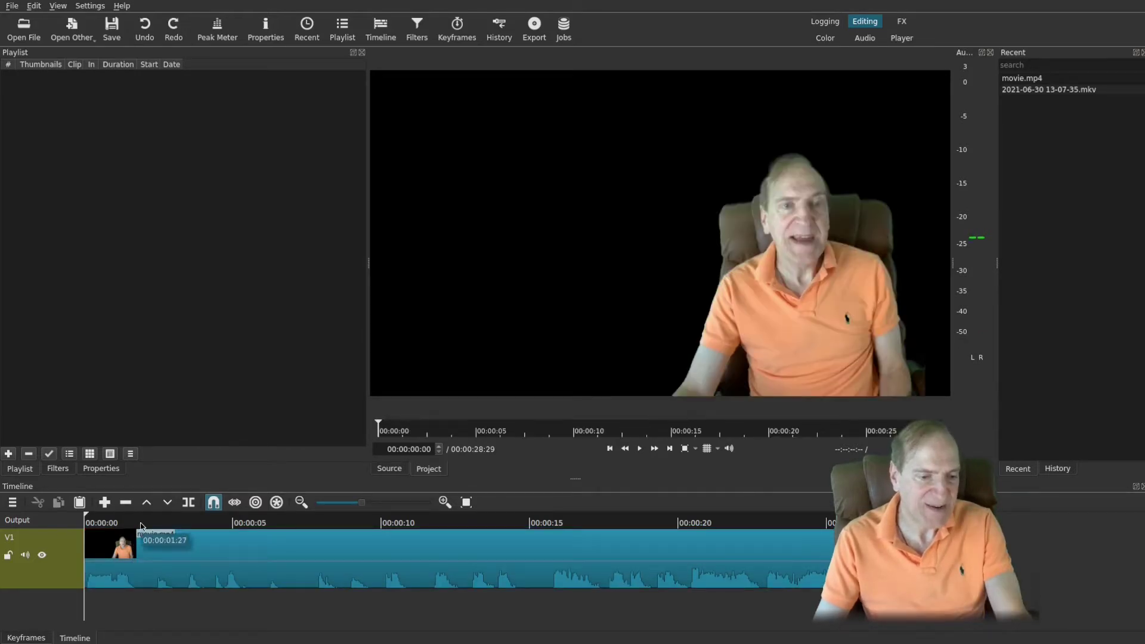
# Split the V1 clip at 00:00:01:20 and 00:00:02:12 and ripple delete the short piece in between
pyautogui.click(135, 524)
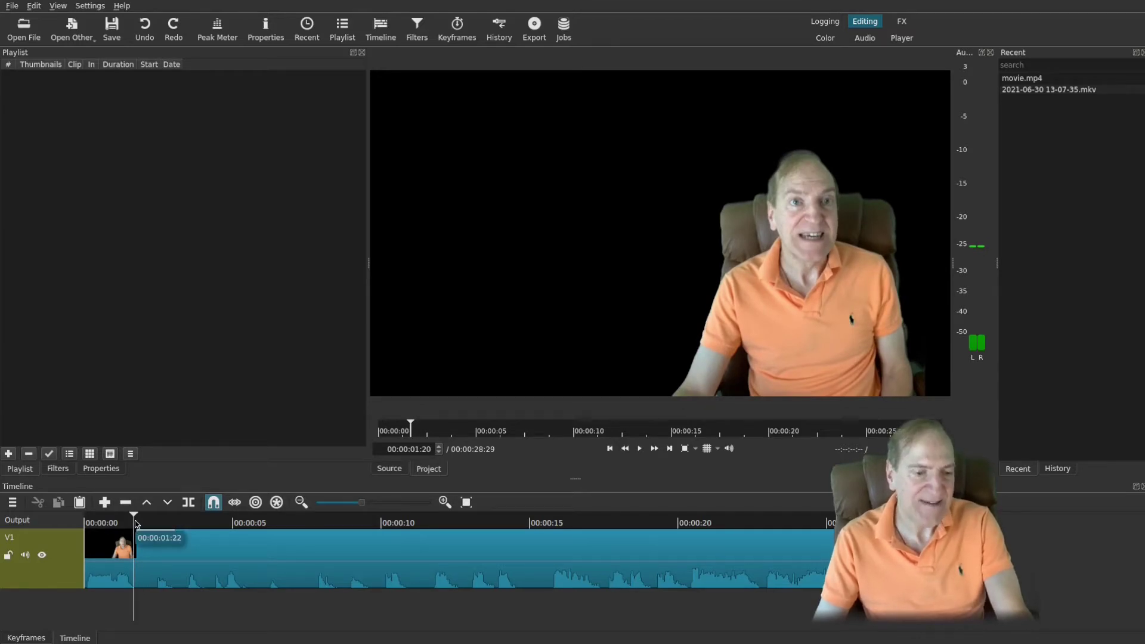
pyautogui.press('s')
pyautogui.click(154, 522)
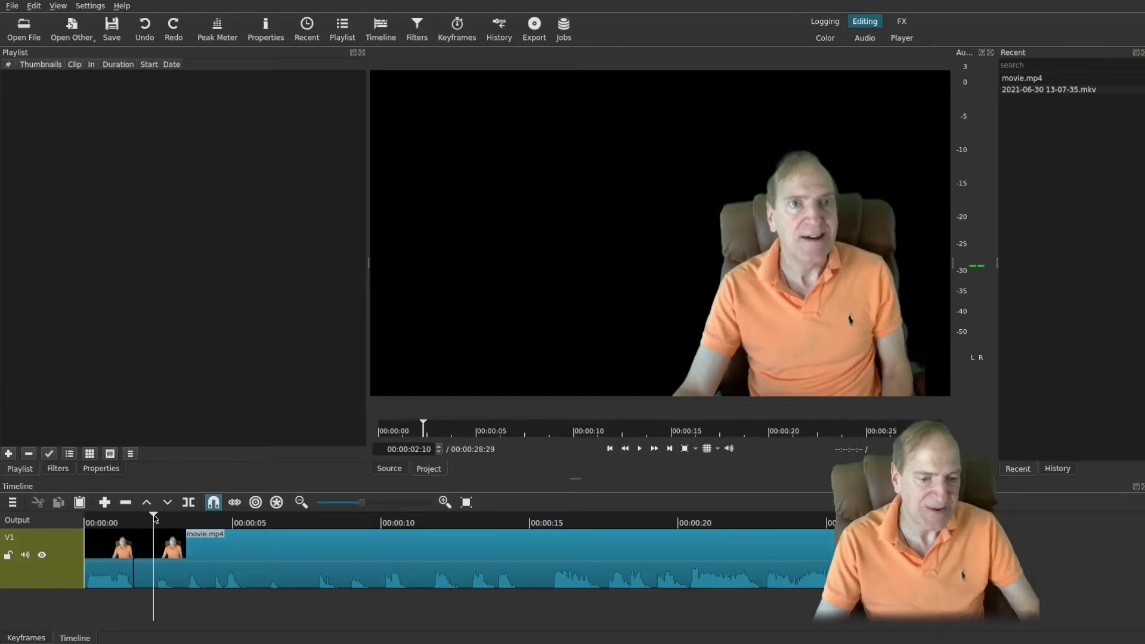
pyautogui.click(155, 519)
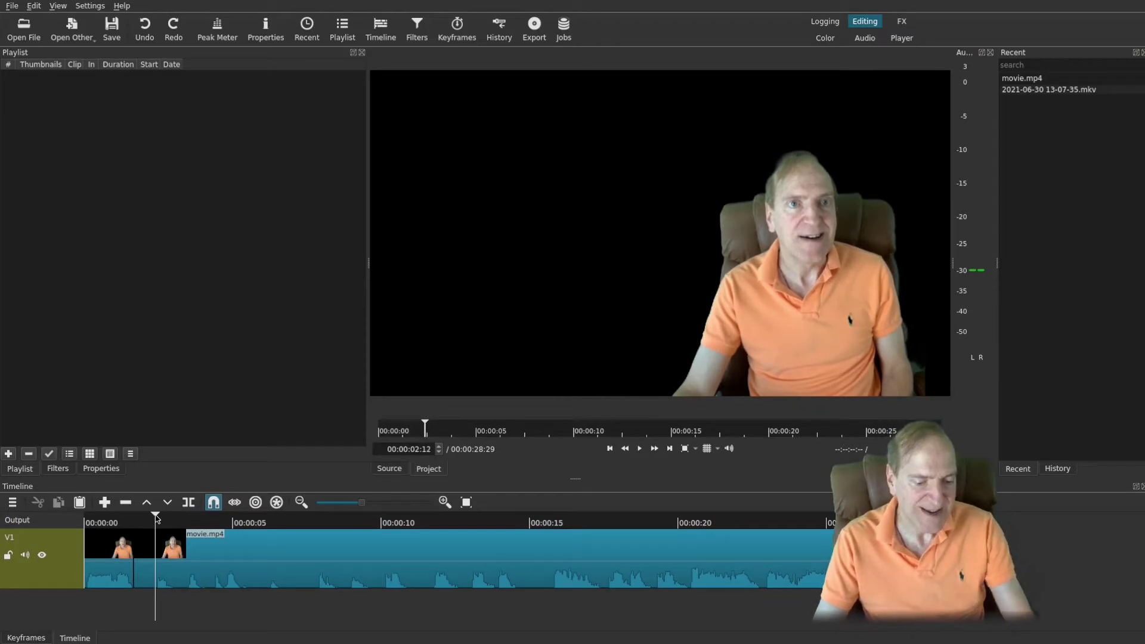
pyautogui.click(144, 575)
pyautogui.press('Delete')
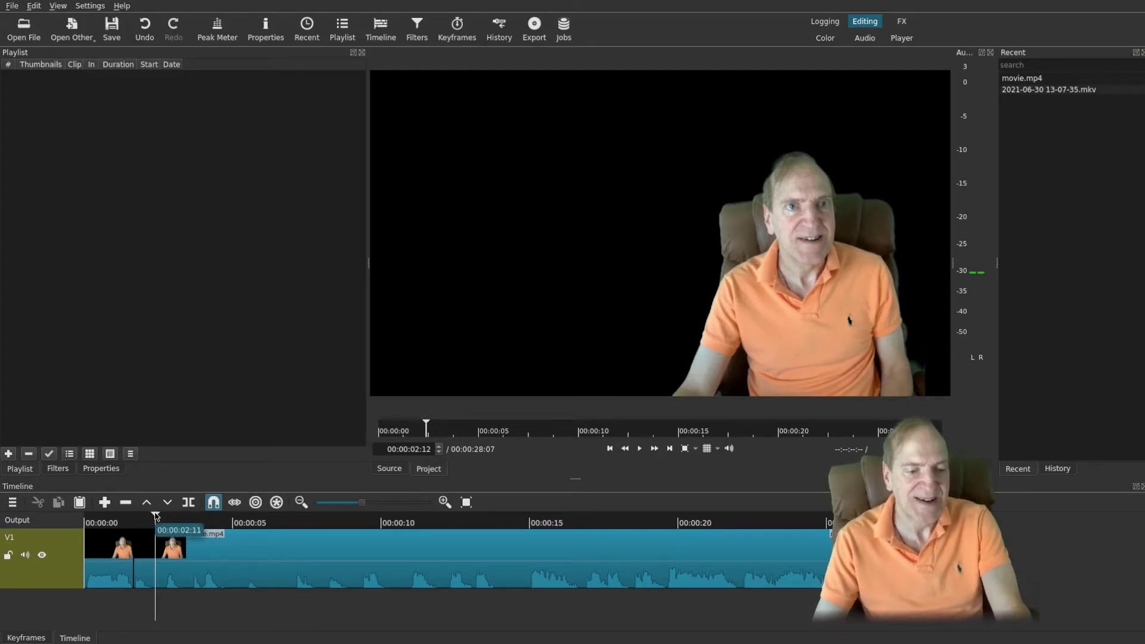
# Split the second V1 clip at 00:00:14:26 and ripple delete the section before the split, starting at 00:00:01:20
pyautogui.moveTo(155, 517); pyautogui.dragTo(525, 534)
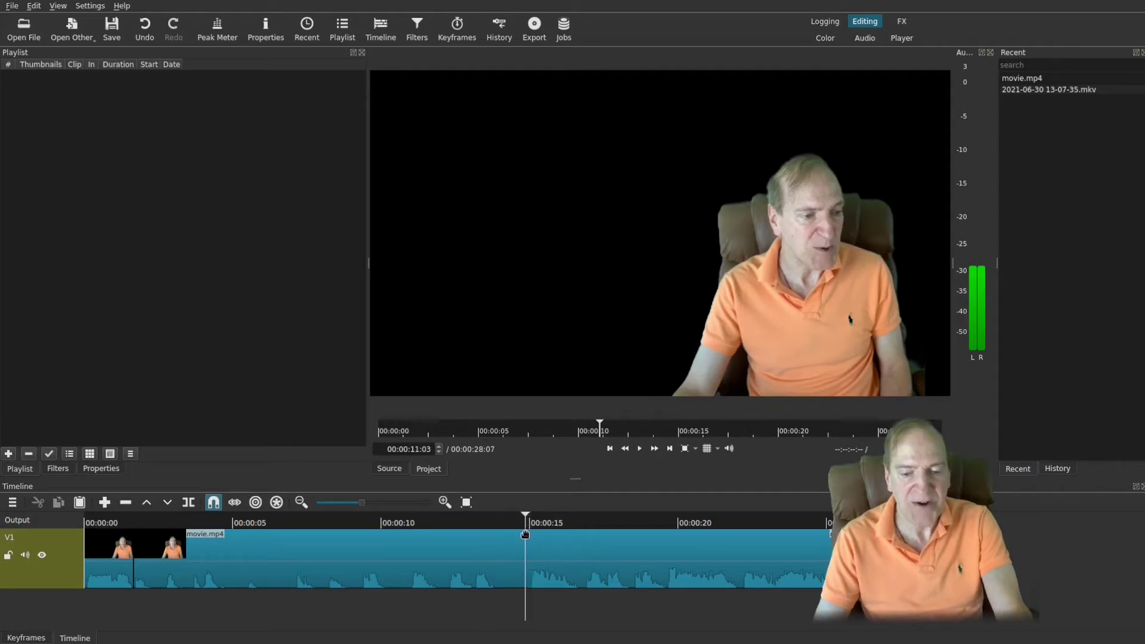
pyautogui.click(526, 535)
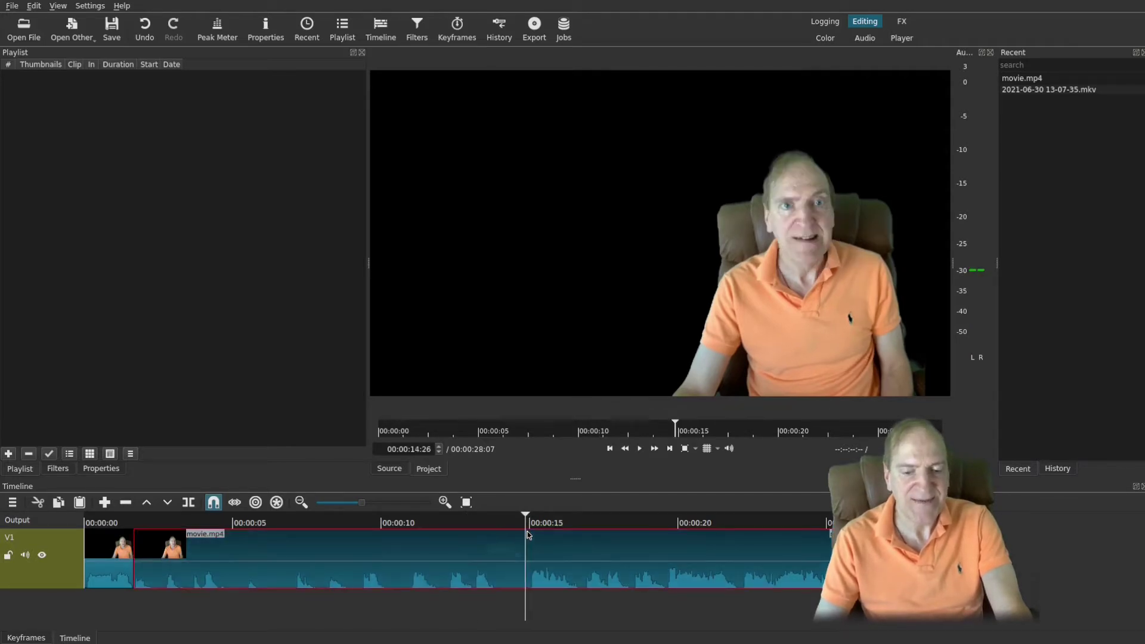
pyautogui.press('s')
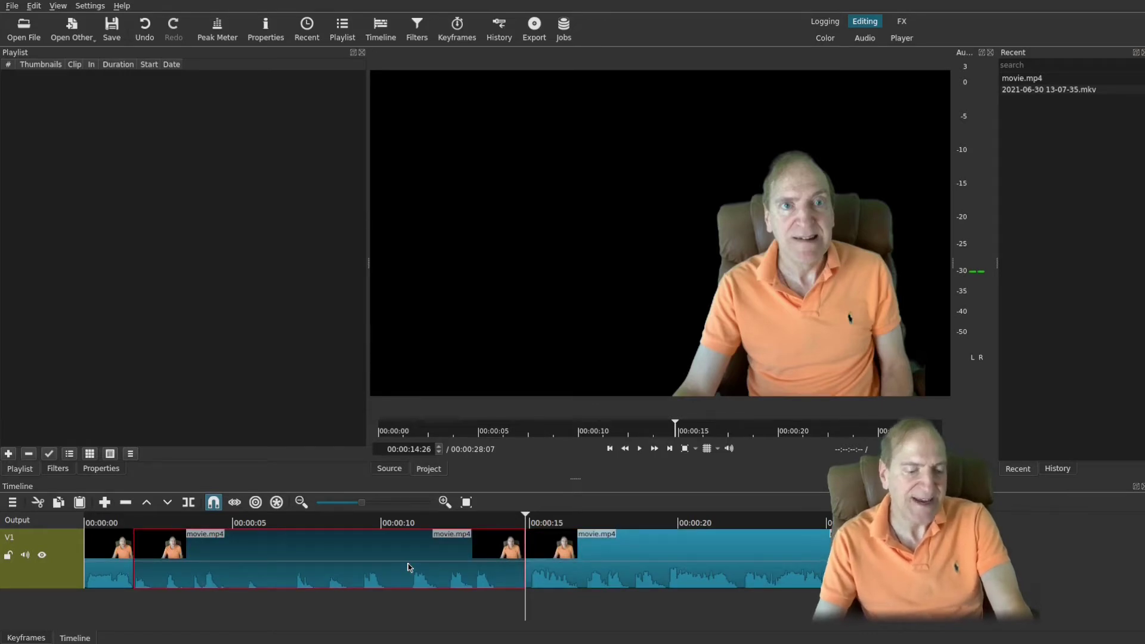
pyautogui.press('Delete')
# Play back the edited timeline from near its start through the first cut
pyautogui.moveTo(139, 532); pyautogui.dragTo(93, 523)
pyautogui.click(92, 522)
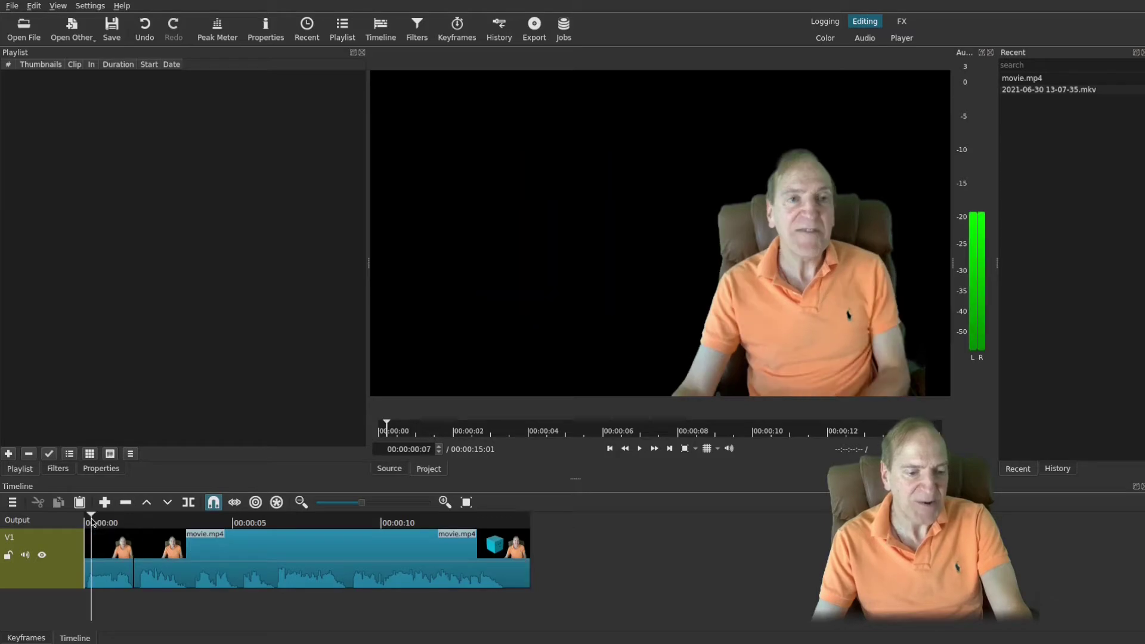
pyautogui.press('space')
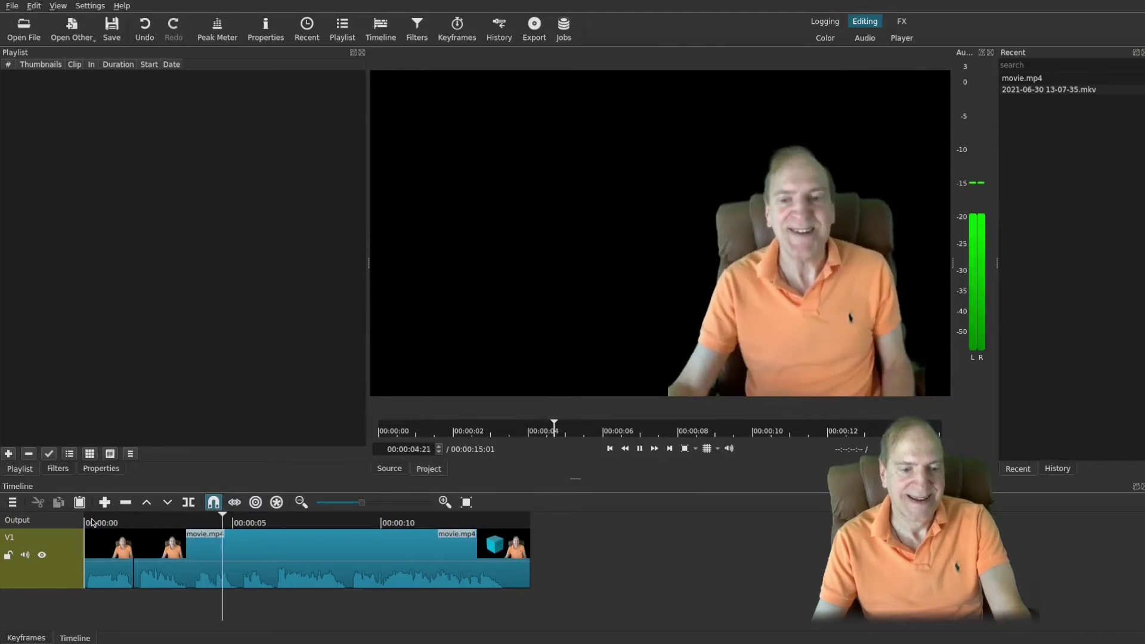
pyautogui.press('space')
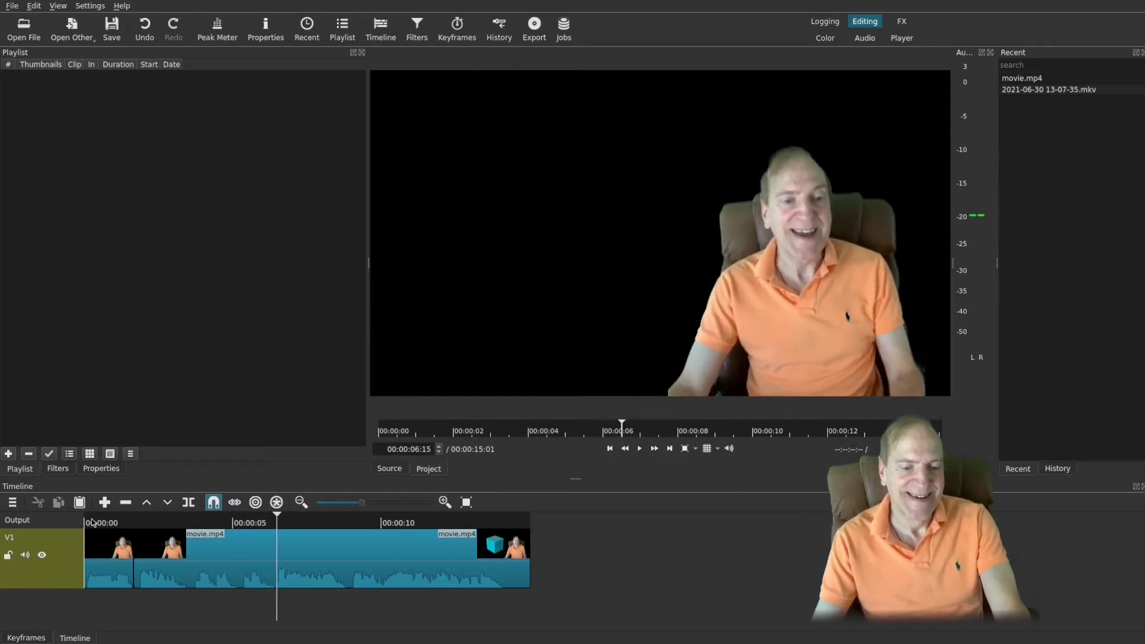
# Split the second V1 clip at 00:00:05:09 and ripple delete the section between the first cut and that point
pyautogui.click(238, 521)
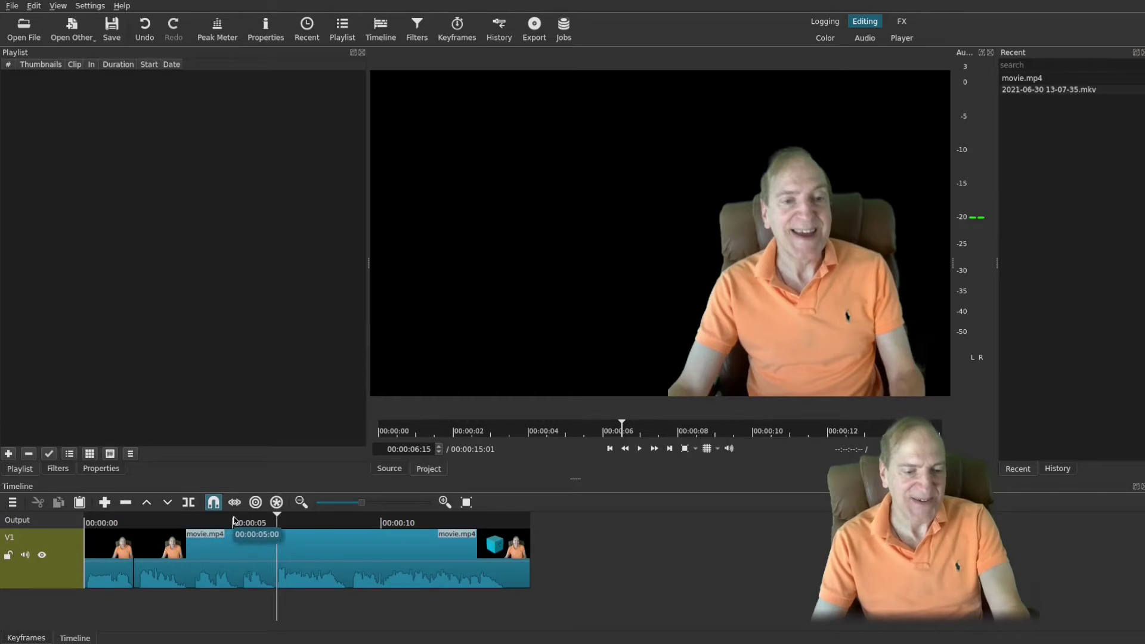
pyautogui.click(241, 521)
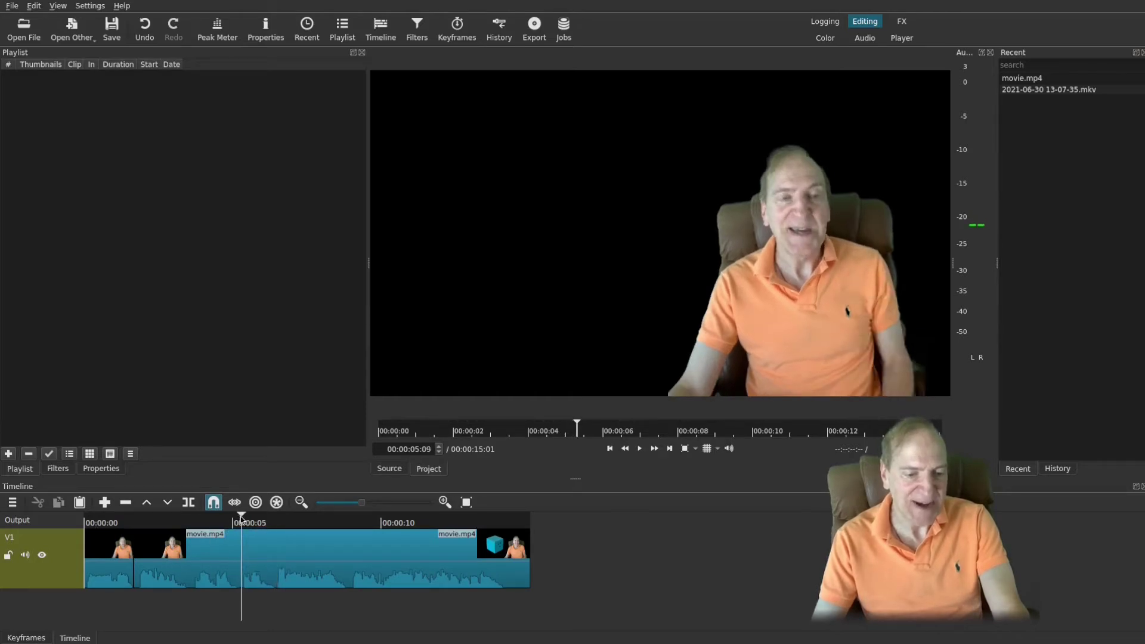
pyautogui.click(202, 575)
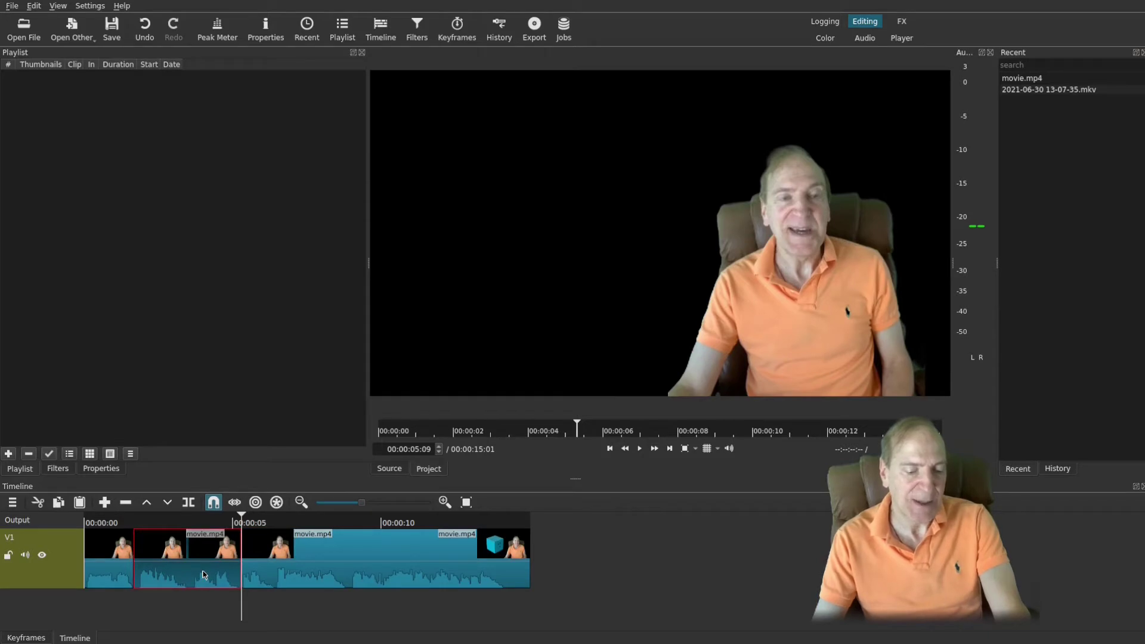
pyautogui.press('Delete')
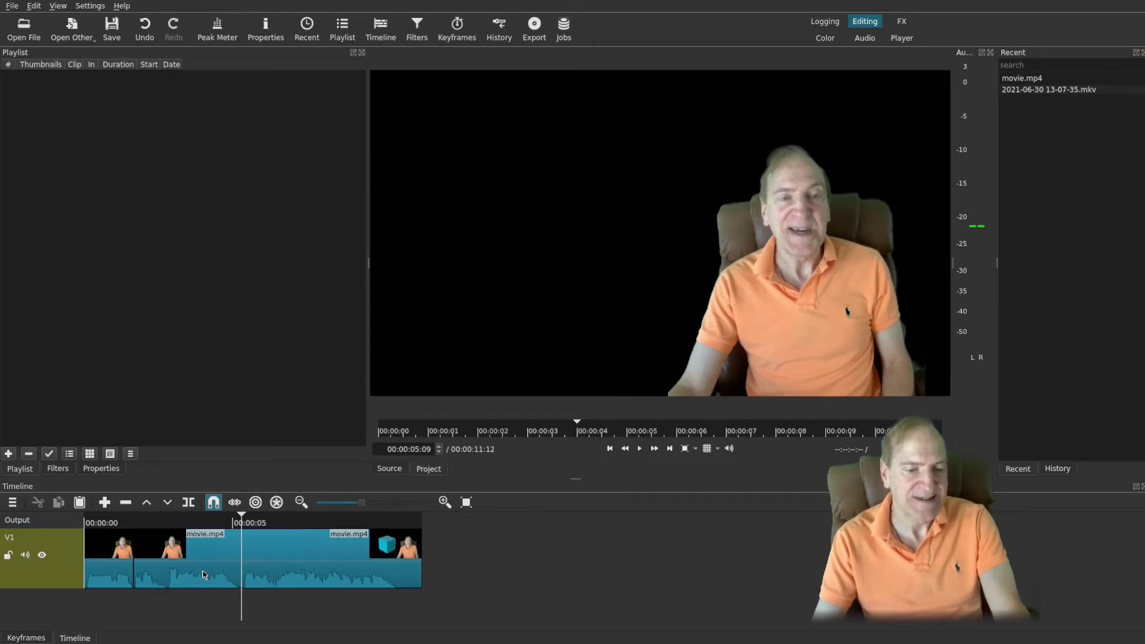
# Play back the edited Shotcut timeline from near its start, through the cuts and past the cube's appearance
pyautogui.click(99, 524)
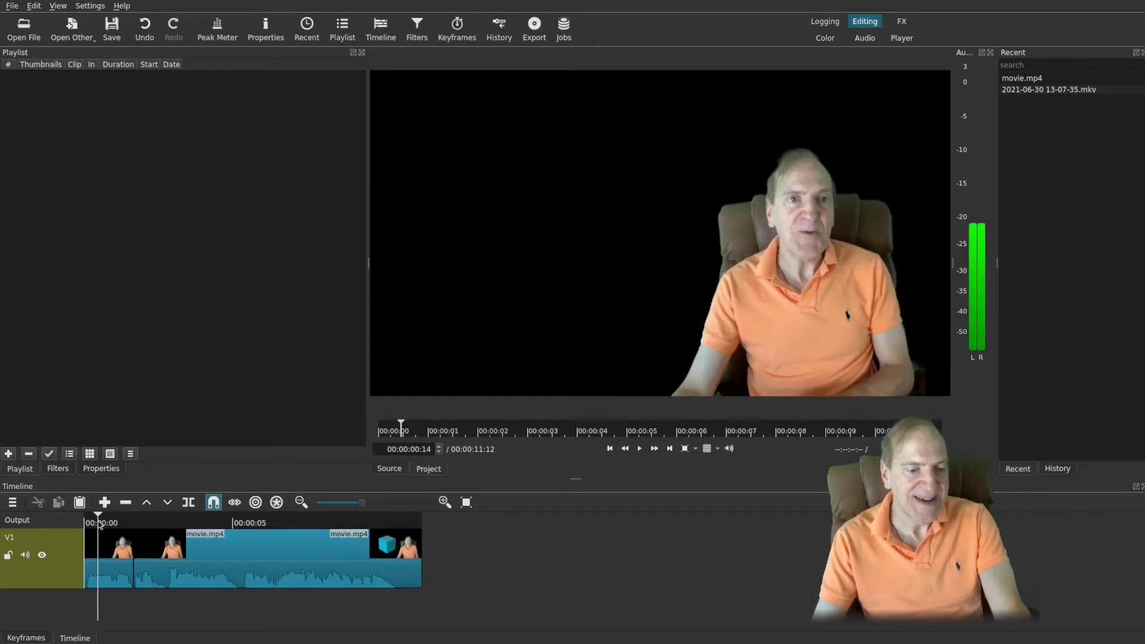
pyautogui.press('space')
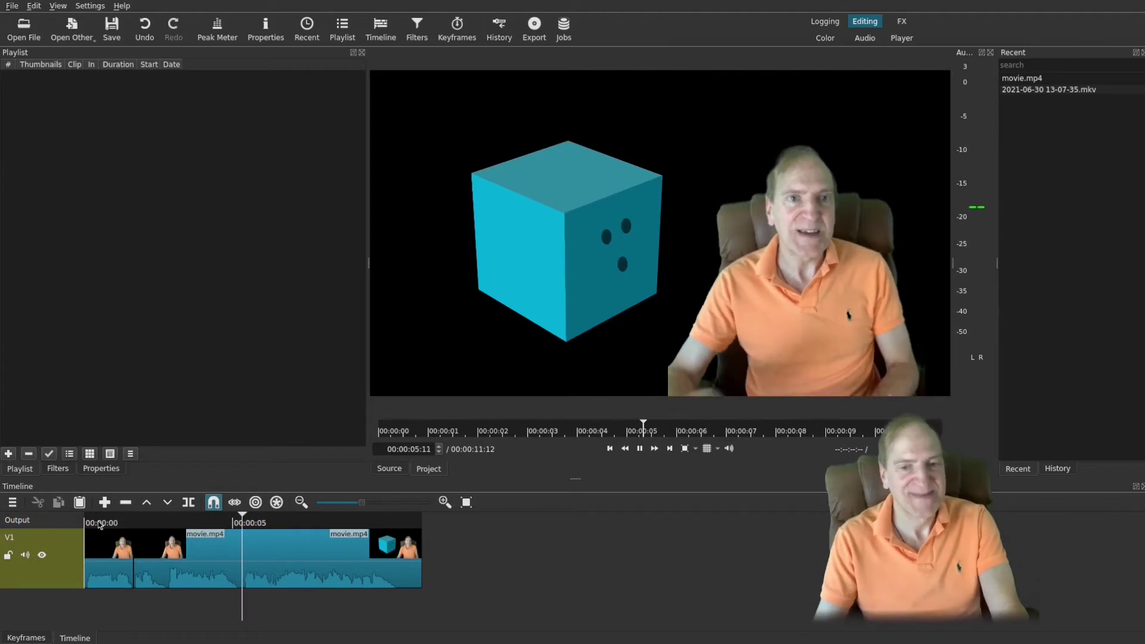
pyautogui.press('space')
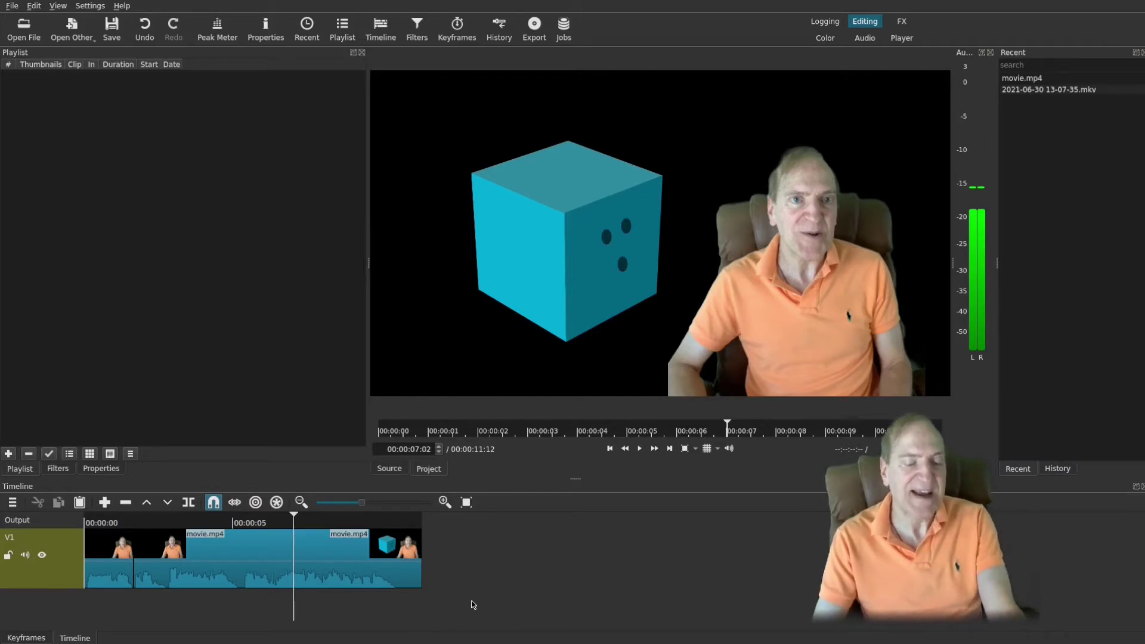
# Switch to Flowblade, fit the whole movie.mp4 clip in the timeline view, and turn off clip media thumbnails
pyautogui.hotkey('alt', 'Tab')
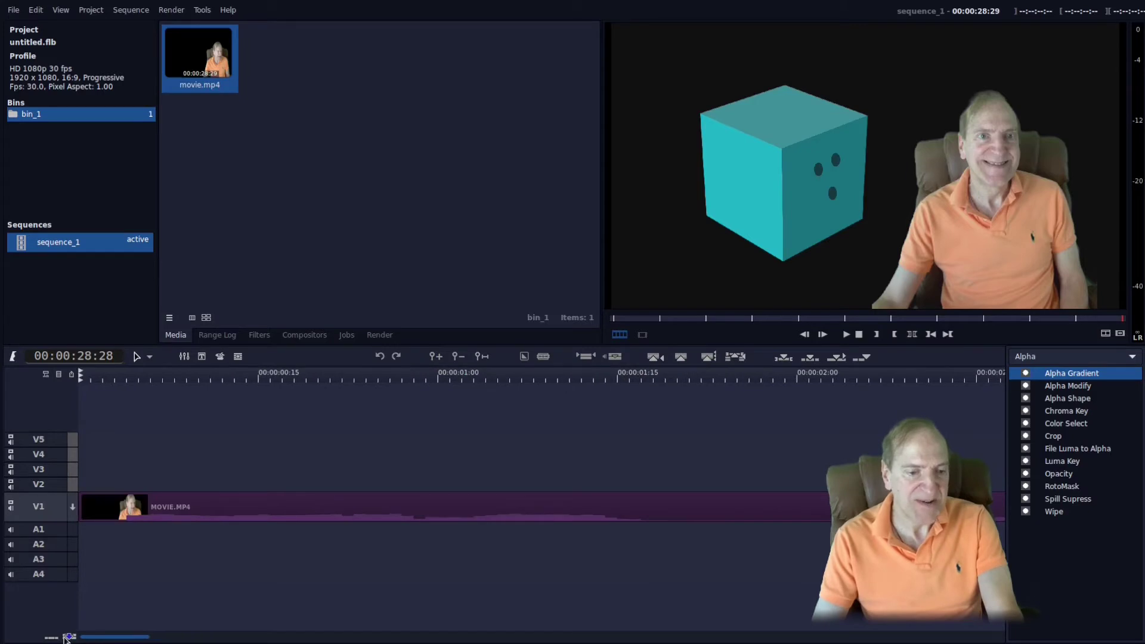
pyautogui.click(112, 375)
pyautogui.scroll(-2, 387, 460)
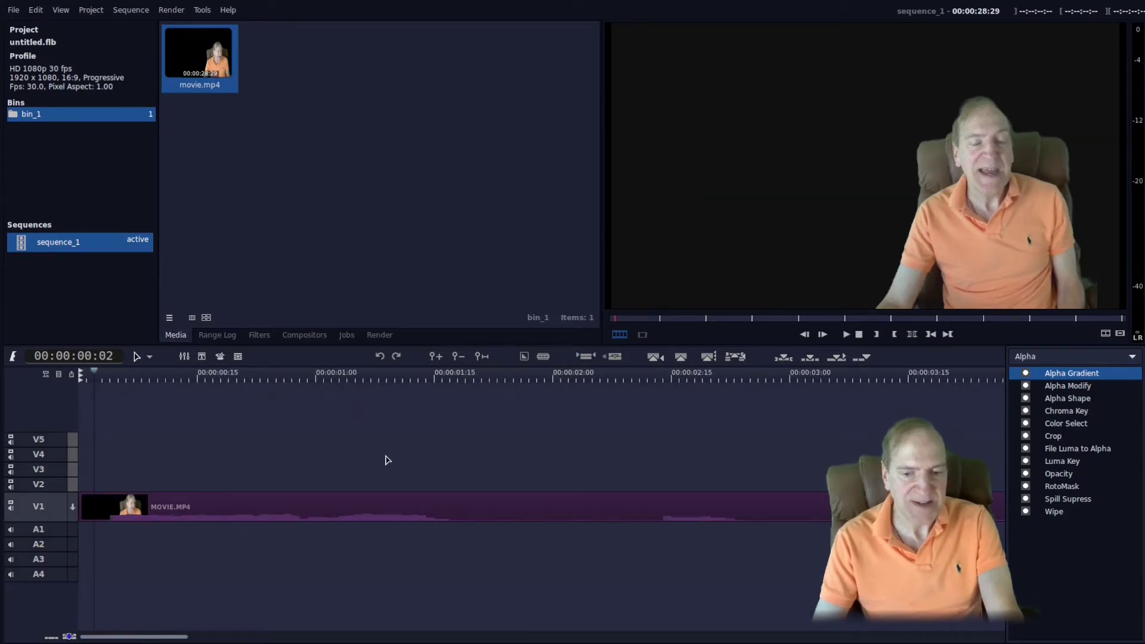
pyautogui.scroll(-1, 387, 461)
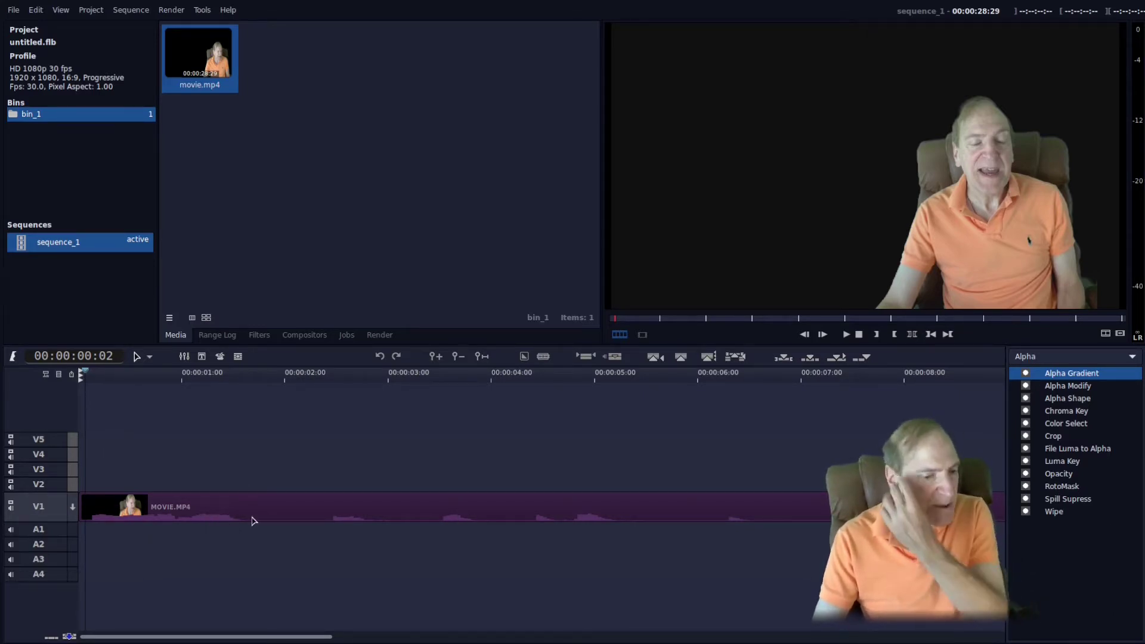
pyautogui.scroll(-4, 239, 521)
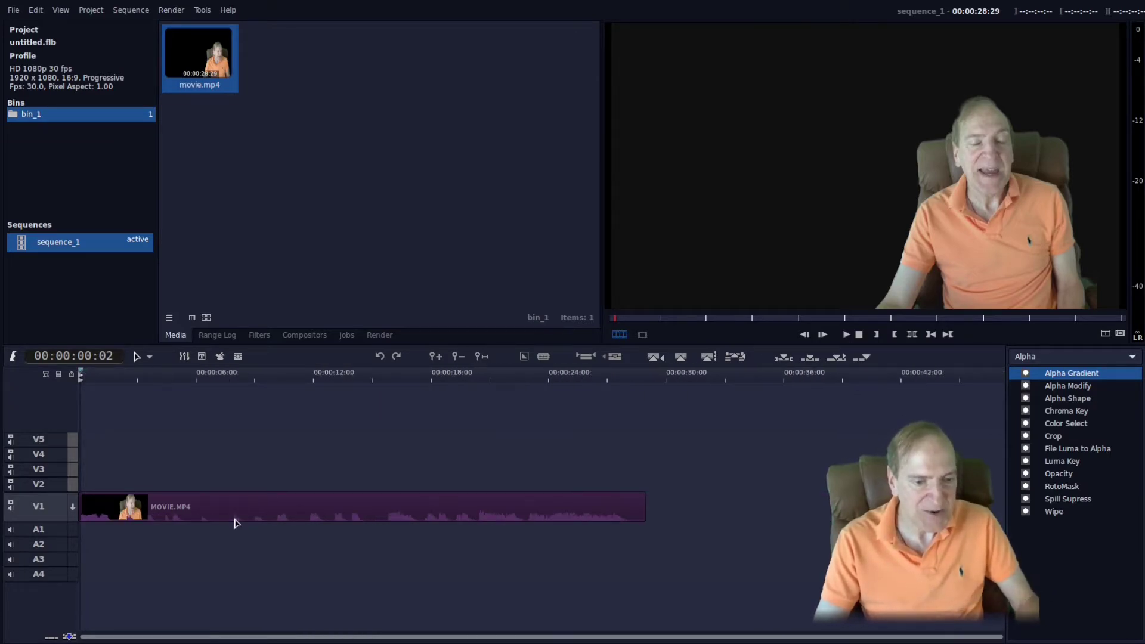
pyautogui.click(45, 376)
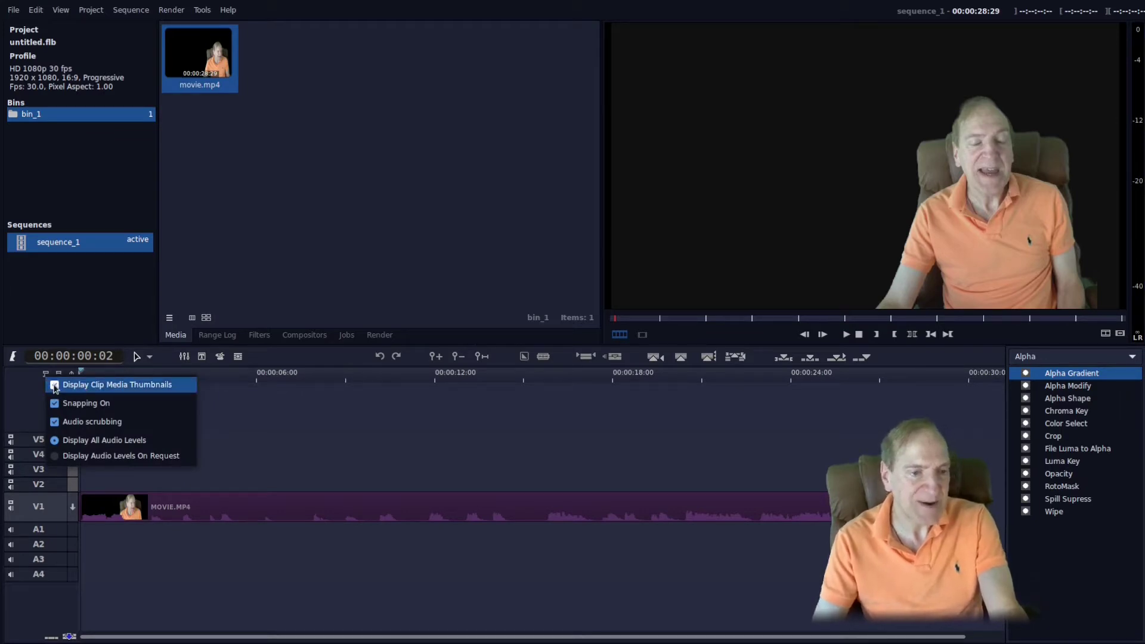
pyautogui.click(55, 386)
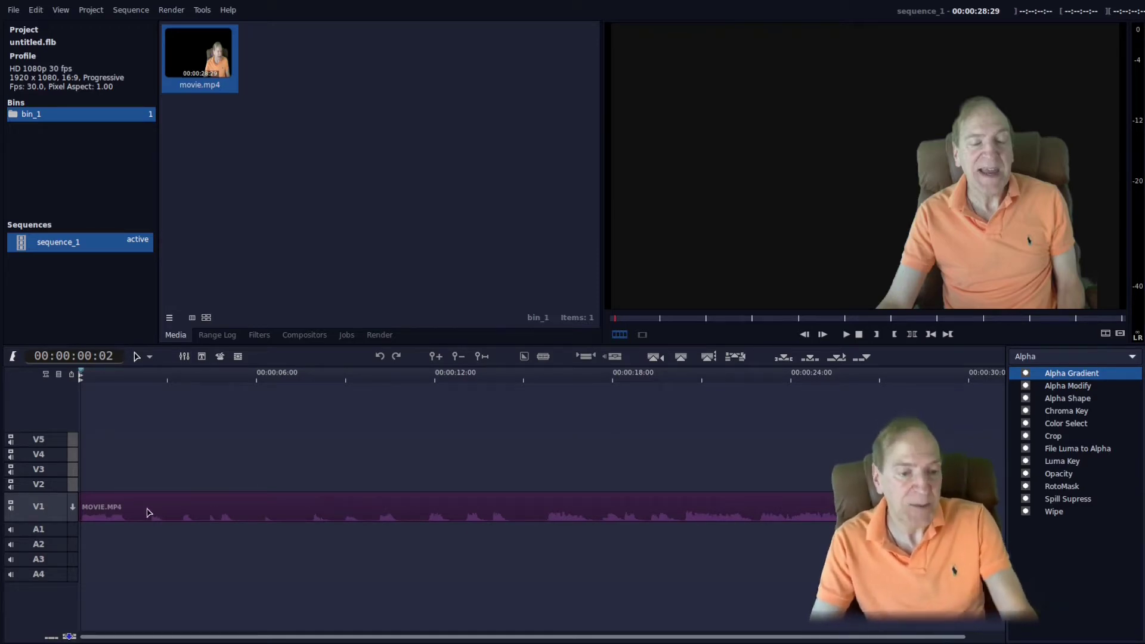
# Play the V1 clip from near its start to locate the first pause, and split it at 00:00:01:20
pyautogui.click(105, 376)
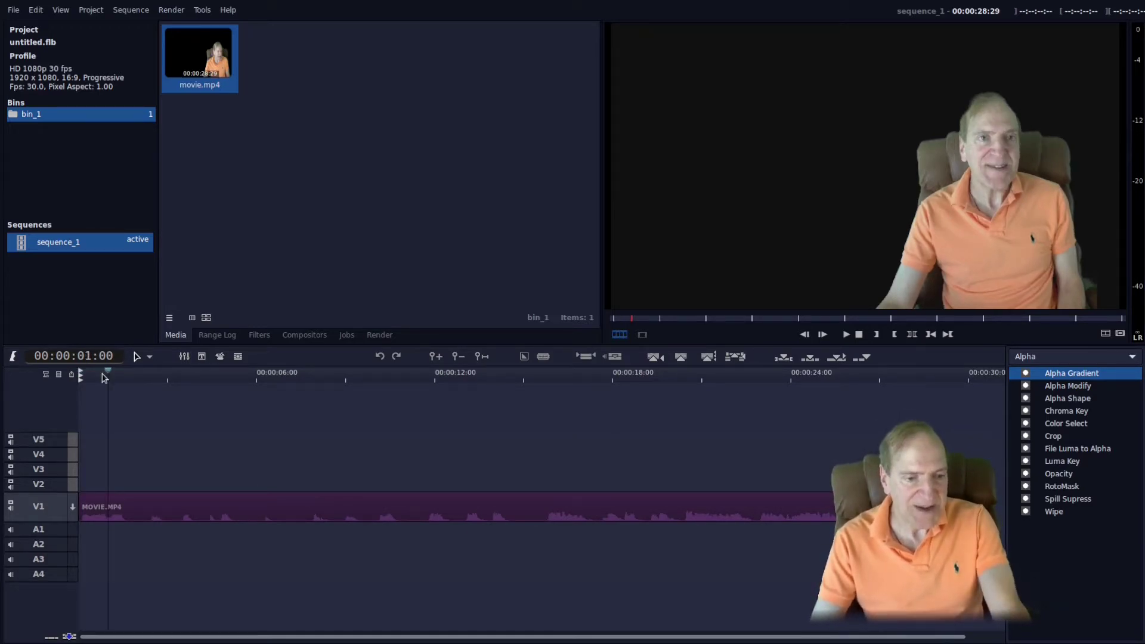
pyautogui.press('space')
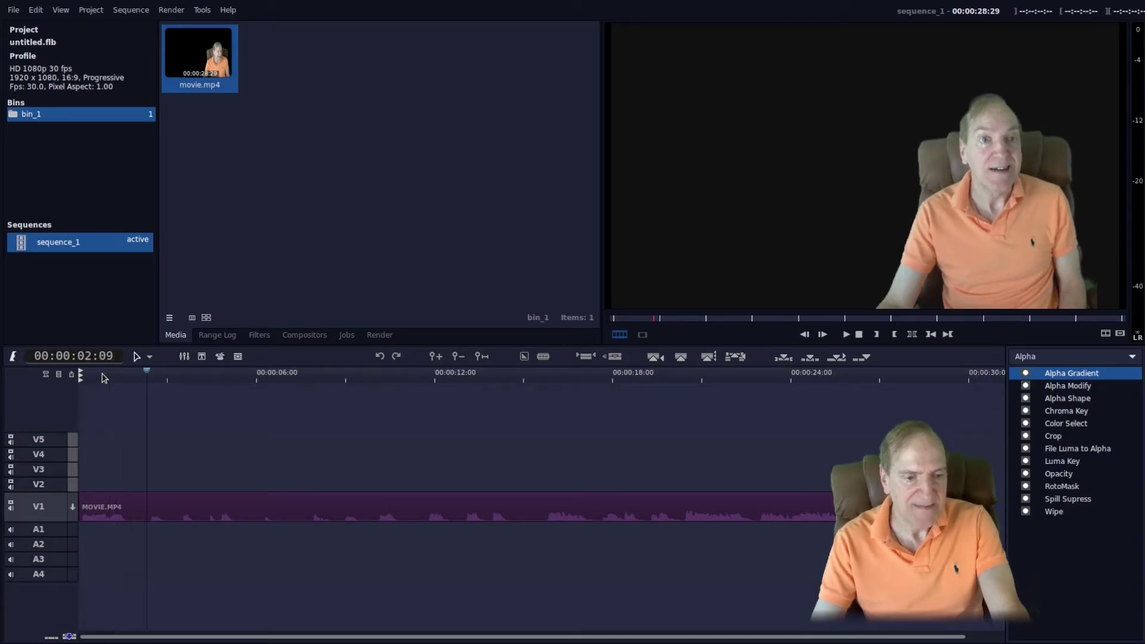
pyautogui.press('space')
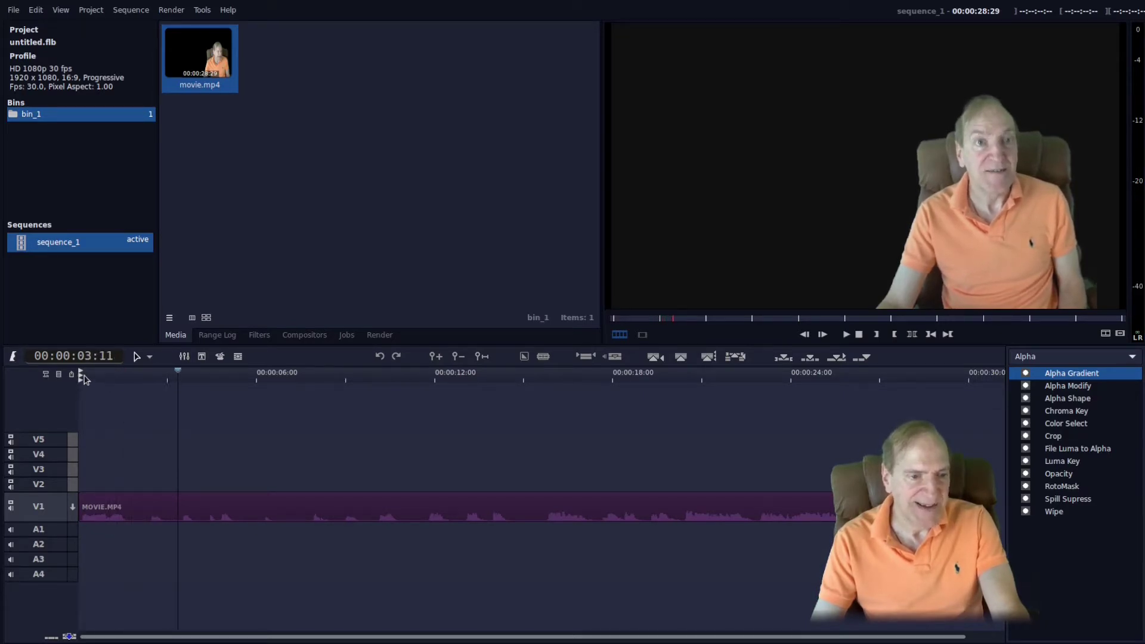
pyautogui.click(86, 377)
pyautogui.press('space')
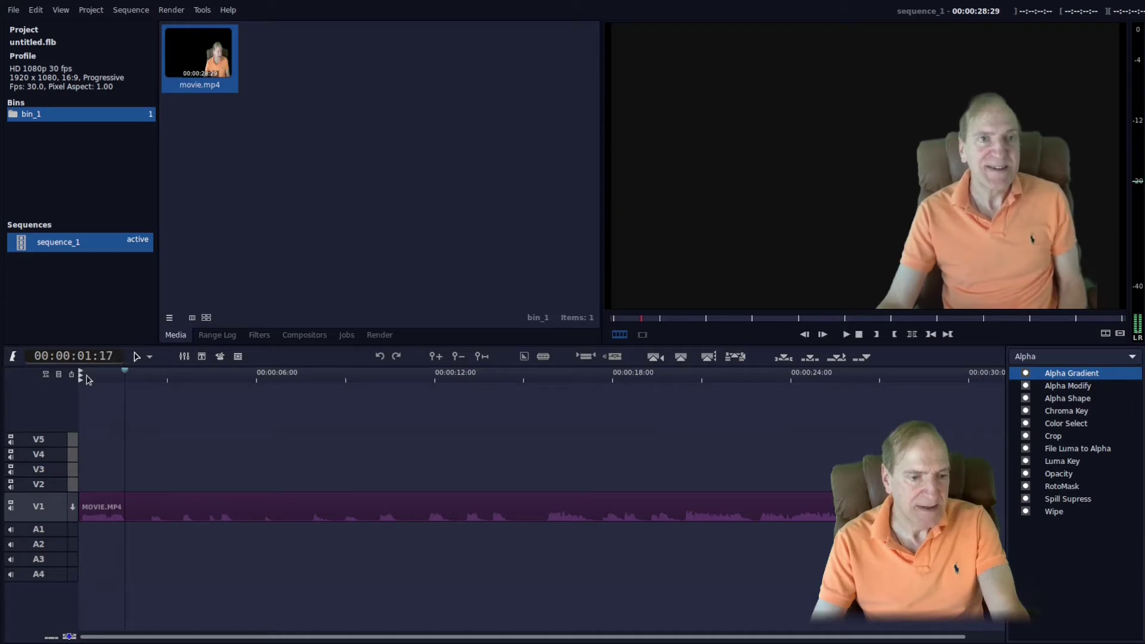
pyautogui.press('space')
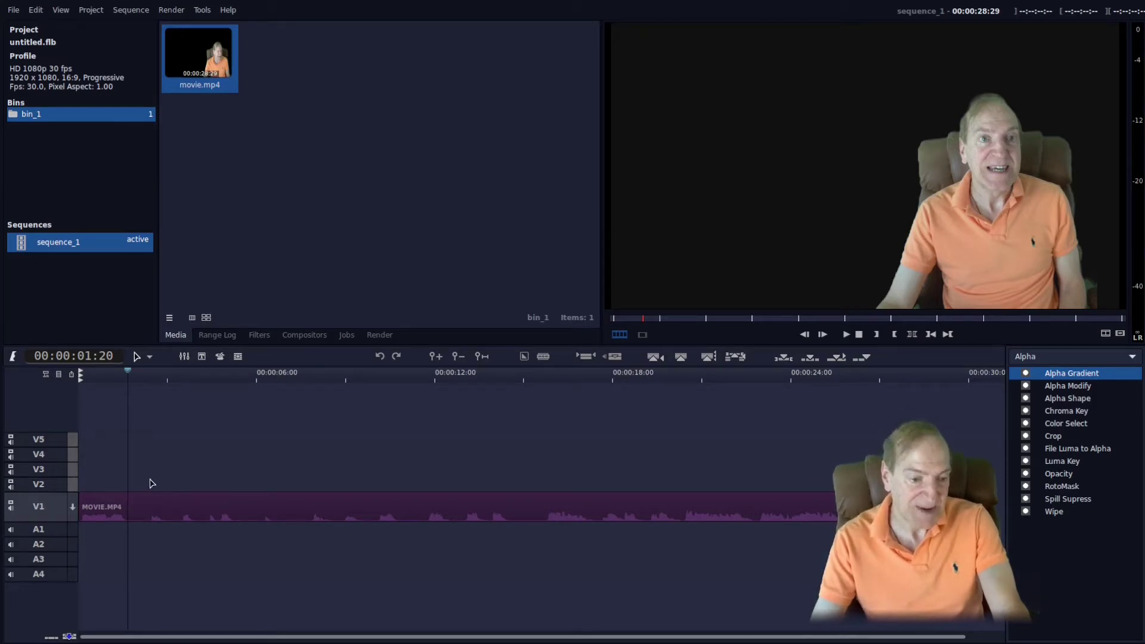
pyautogui.press('x')
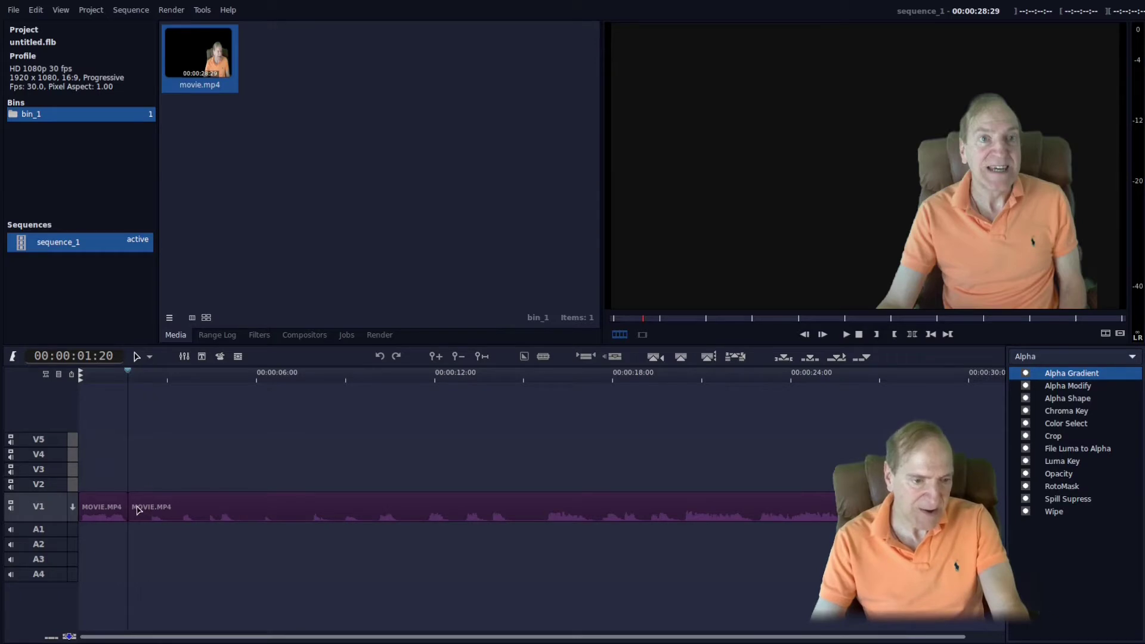
# Trim the pause off the start of the second V1 clip and play back across the cut
pyautogui.click(137, 510)
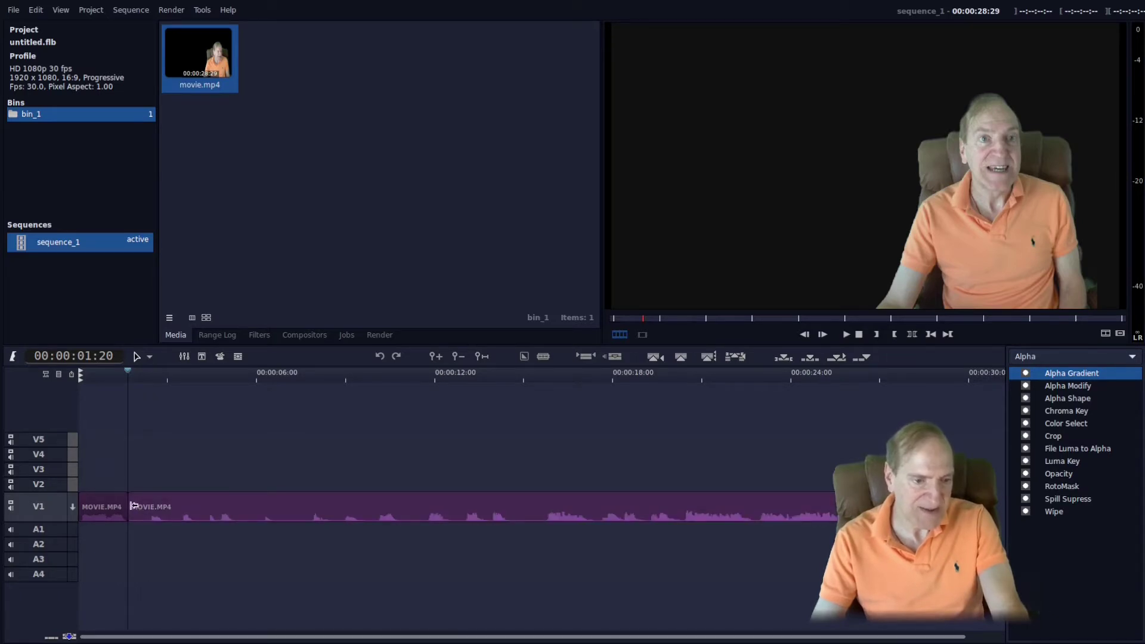
pyautogui.moveTo(132, 507)
pyautogui.mouseDown()
pyautogui.moveTo(153, 509)
pyautogui.moveTo(133, 510)
pyautogui.mouseUp()
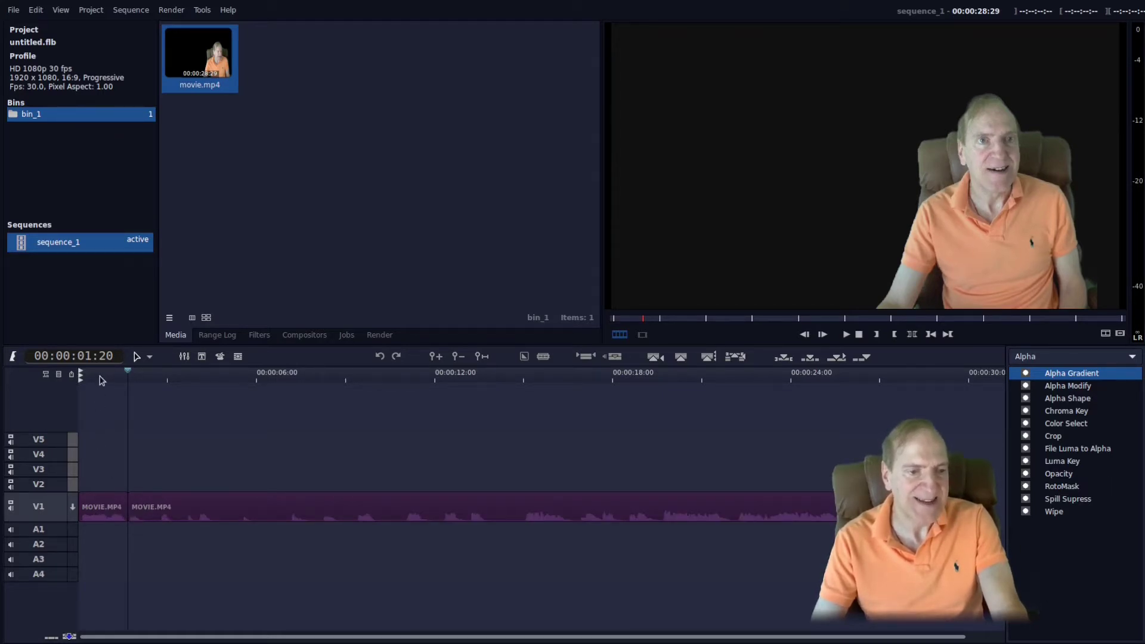
pyautogui.moveTo(100, 381); pyautogui.dragTo(111, 399)
pyautogui.press('space')
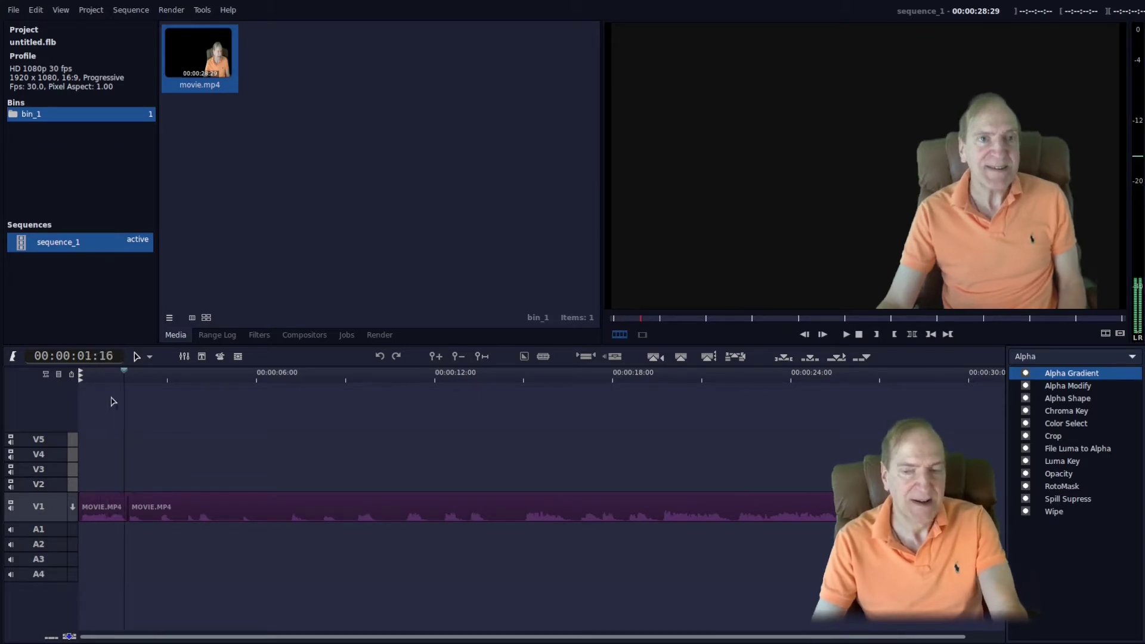
pyautogui.press('space')
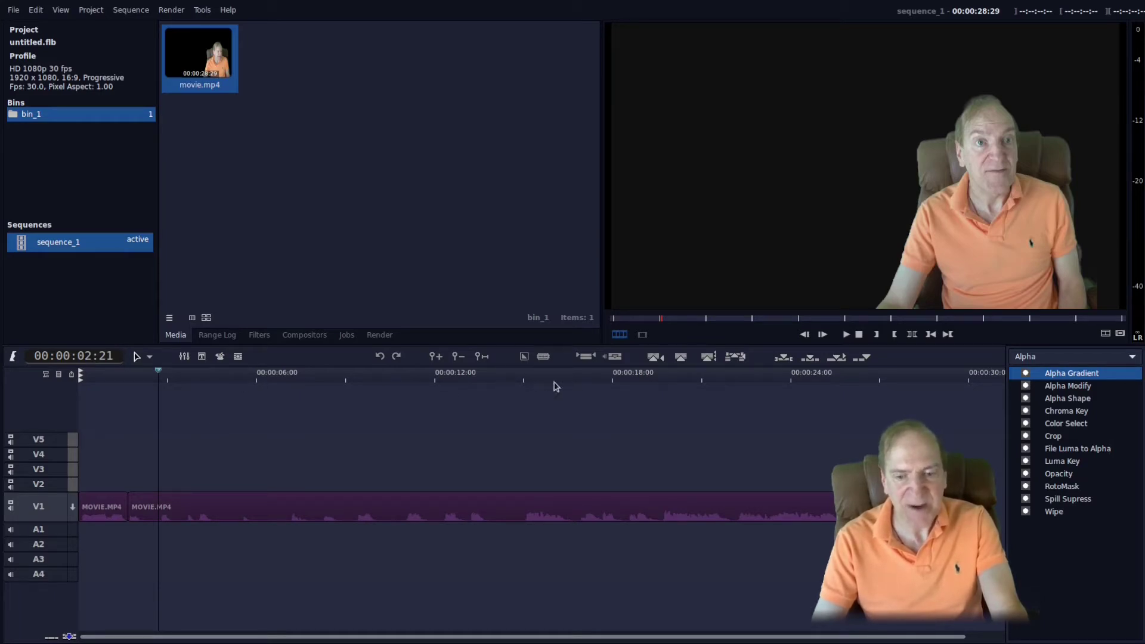
# Split the second V1 clip at 00:00:18:12 and delete the section between the first cut and that point
pyautogui.click(515, 381)
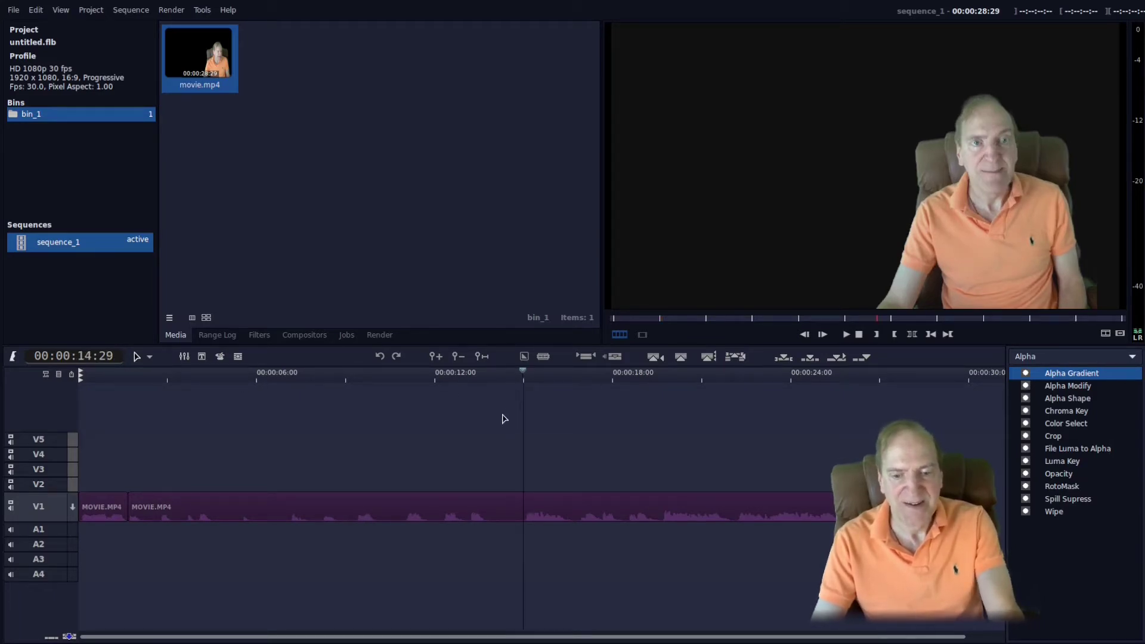
pyautogui.press('space')
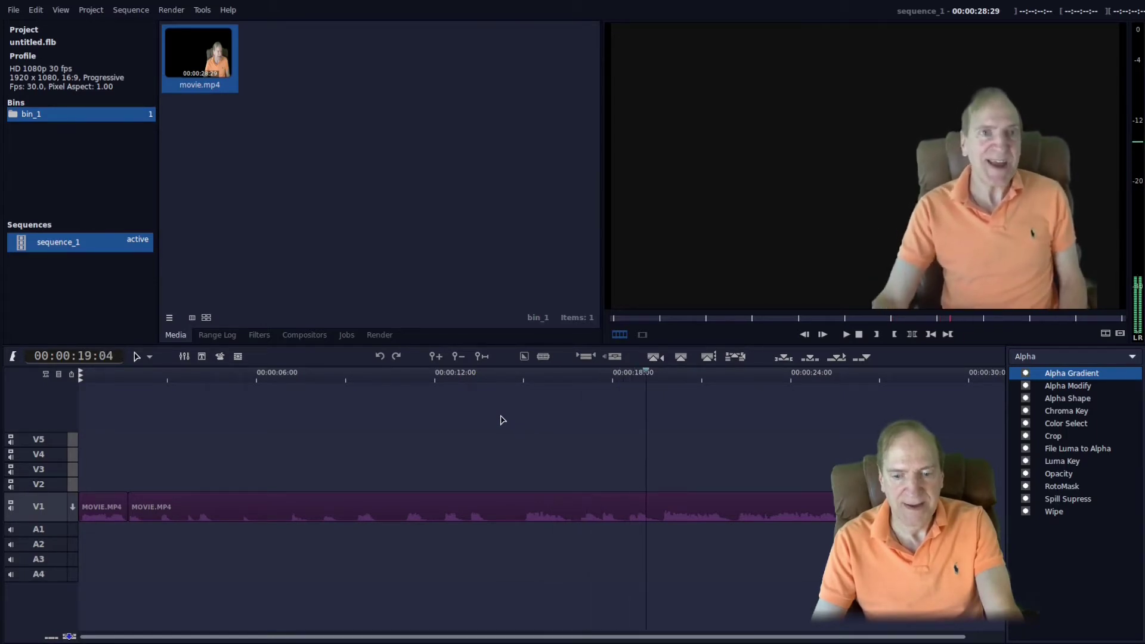
pyautogui.moveTo(635, 381); pyautogui.dragTo(624, 384)
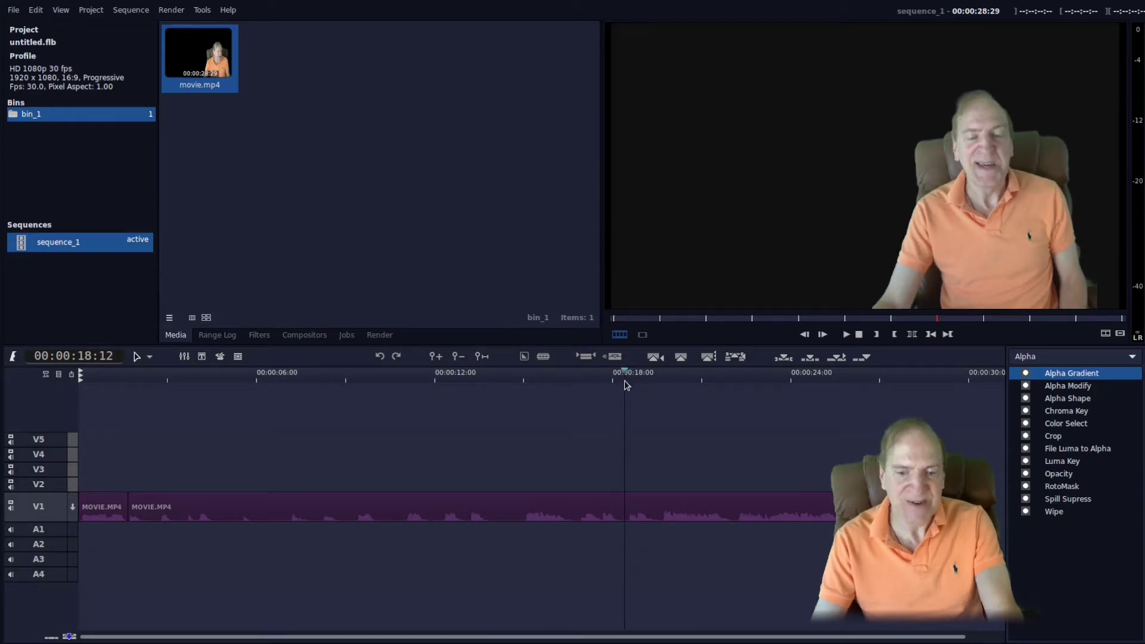
pyautogui.press('x')
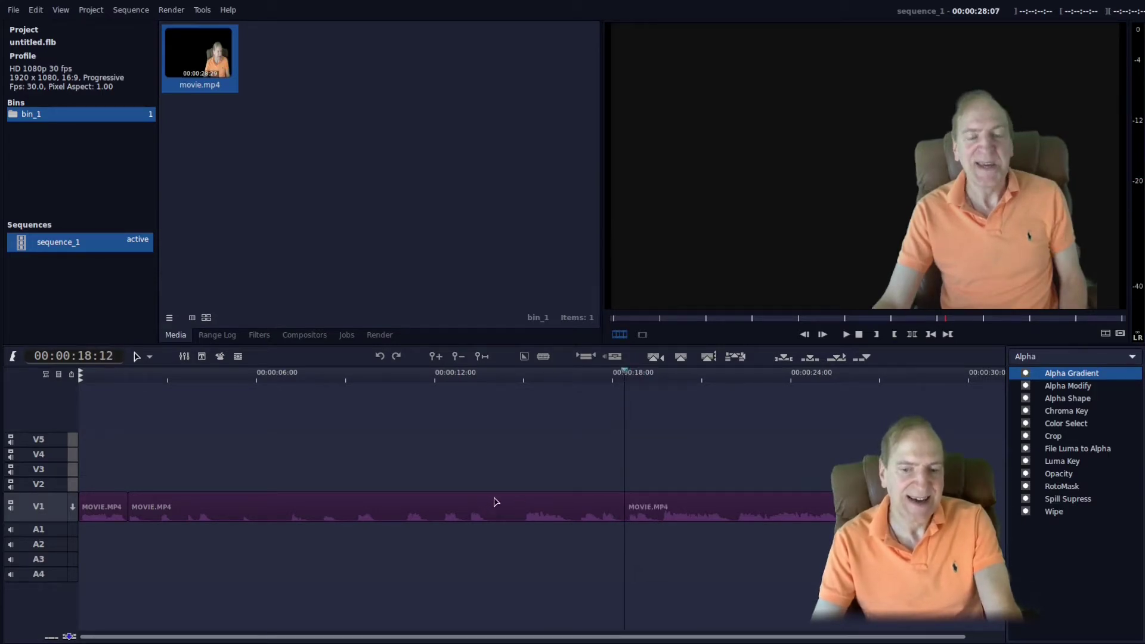
pyautogui.click(388, 512)
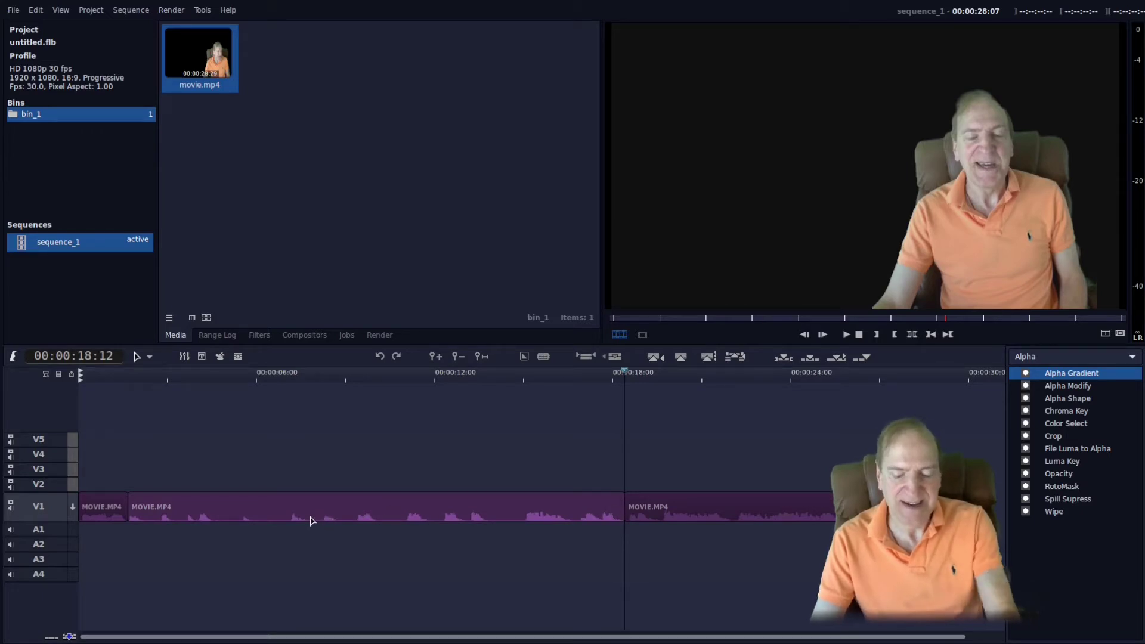
pyautogui.press('Delete')
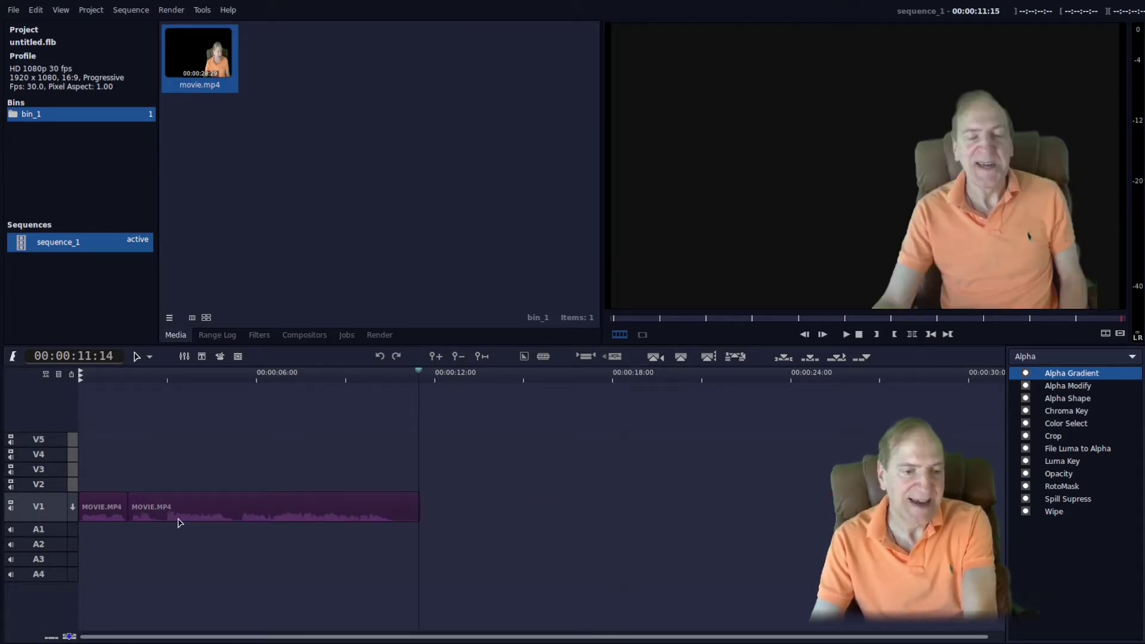
# Play back the shortened sequence from near its start and recheck the transition at the first cut
pyautogui.click(95, 377)
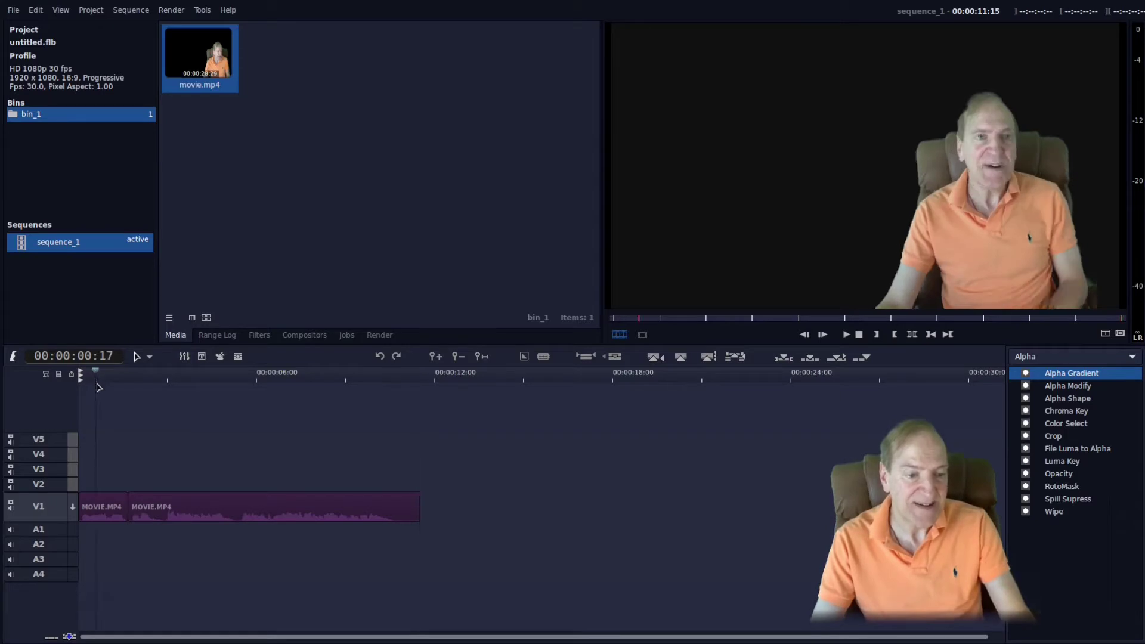
pyautogui.press('space')
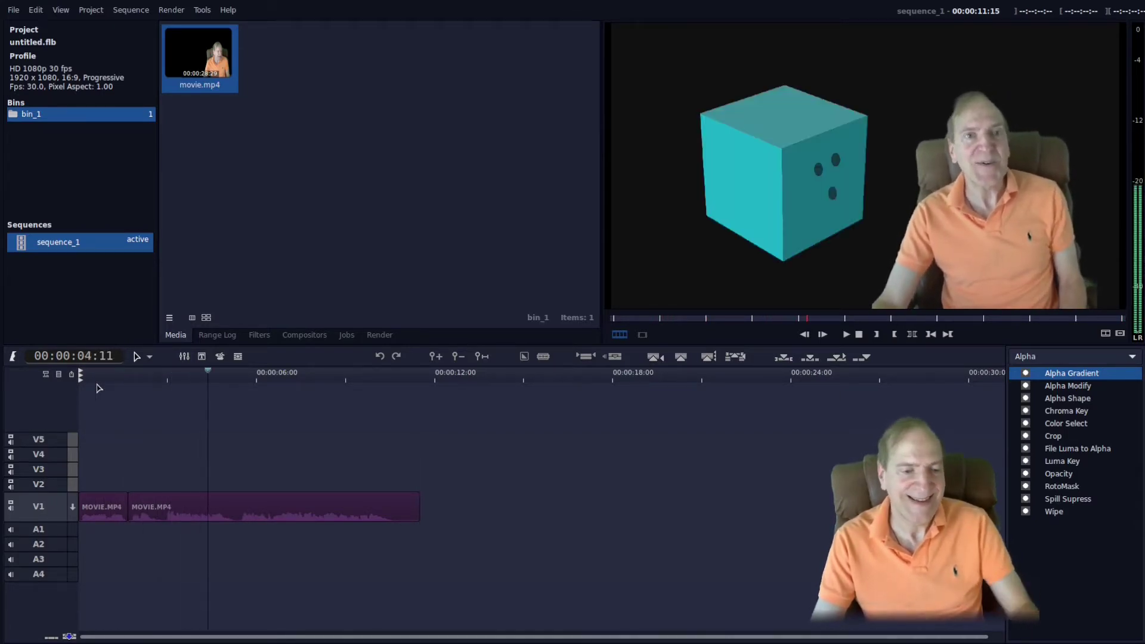
pyautogui.press('space')
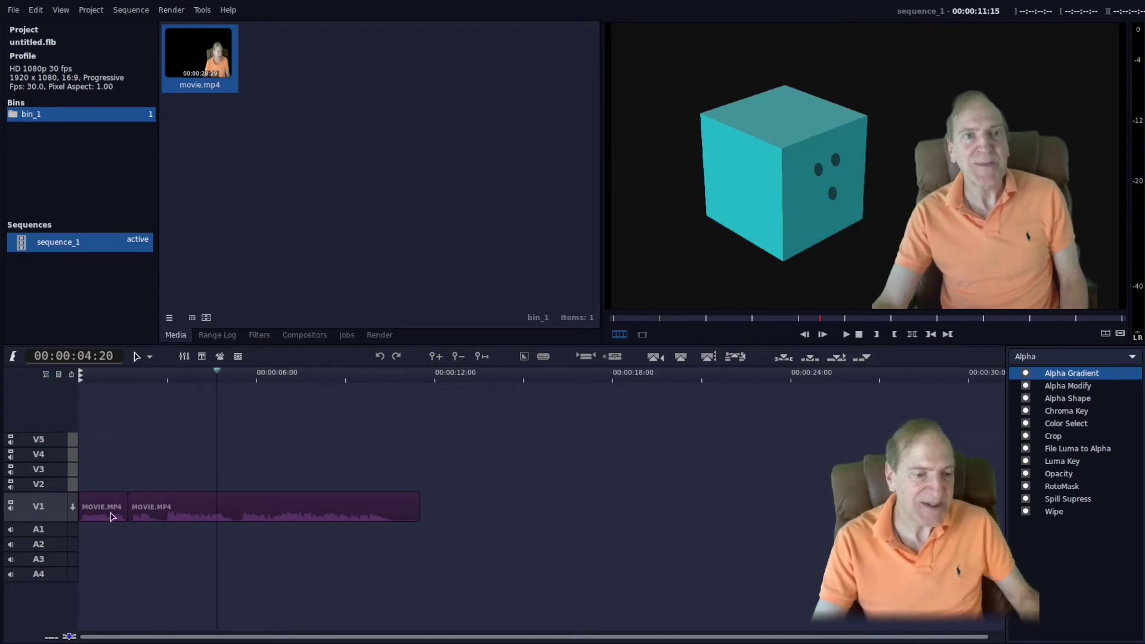
pyautogui.click(102, 382)
pyautogui.press('space')
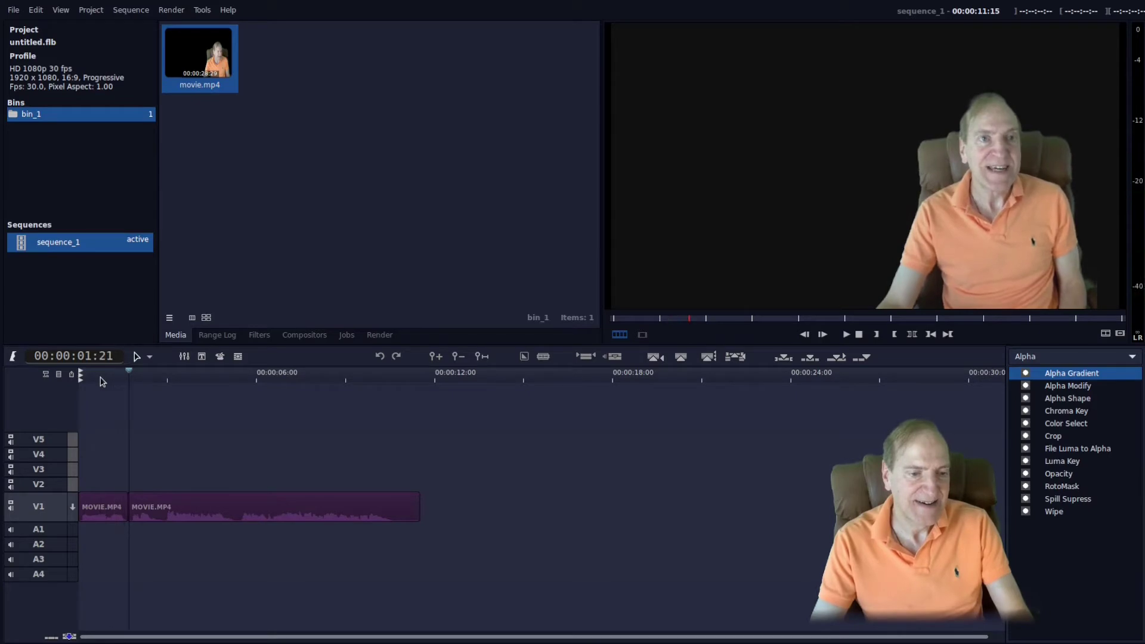
# Trim the end of the first V1 clip back to about 00:00:00:28 and play back the result
pyautogui.click(101, 514)
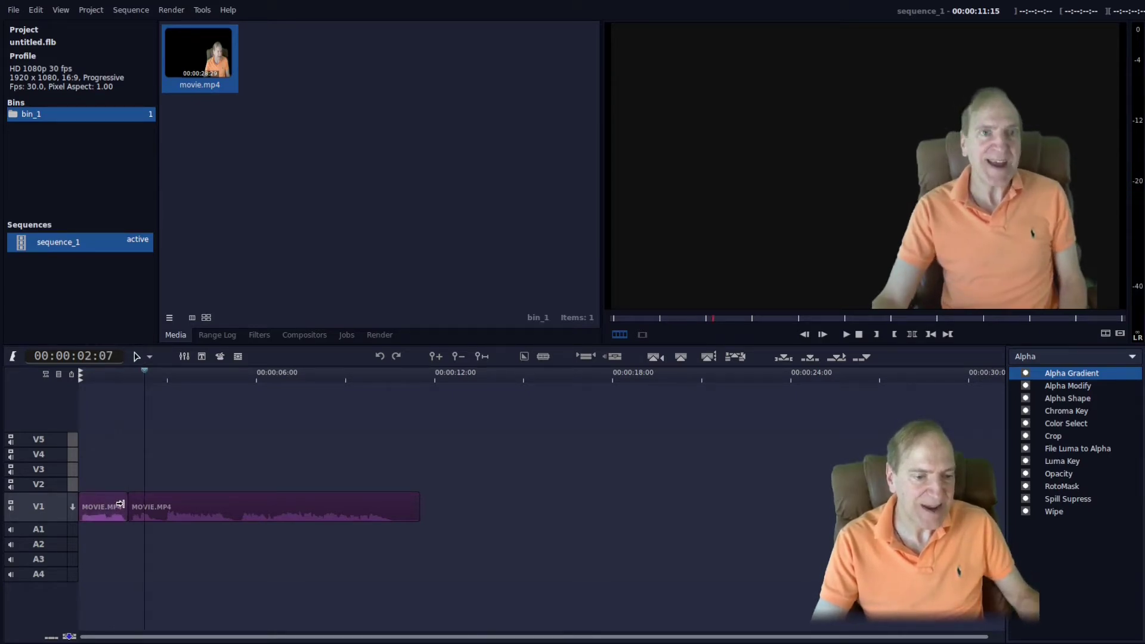
pyautogui.moveTo(120, 504); pyautogui.dragTo(101, 507)
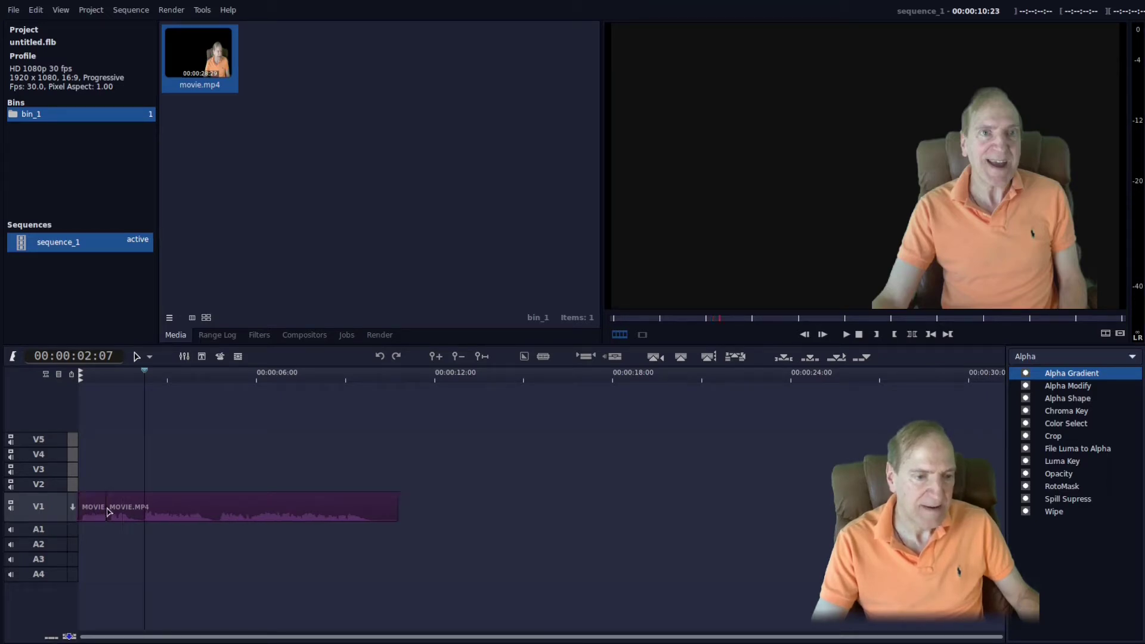
pyautogui.click(91, 377)
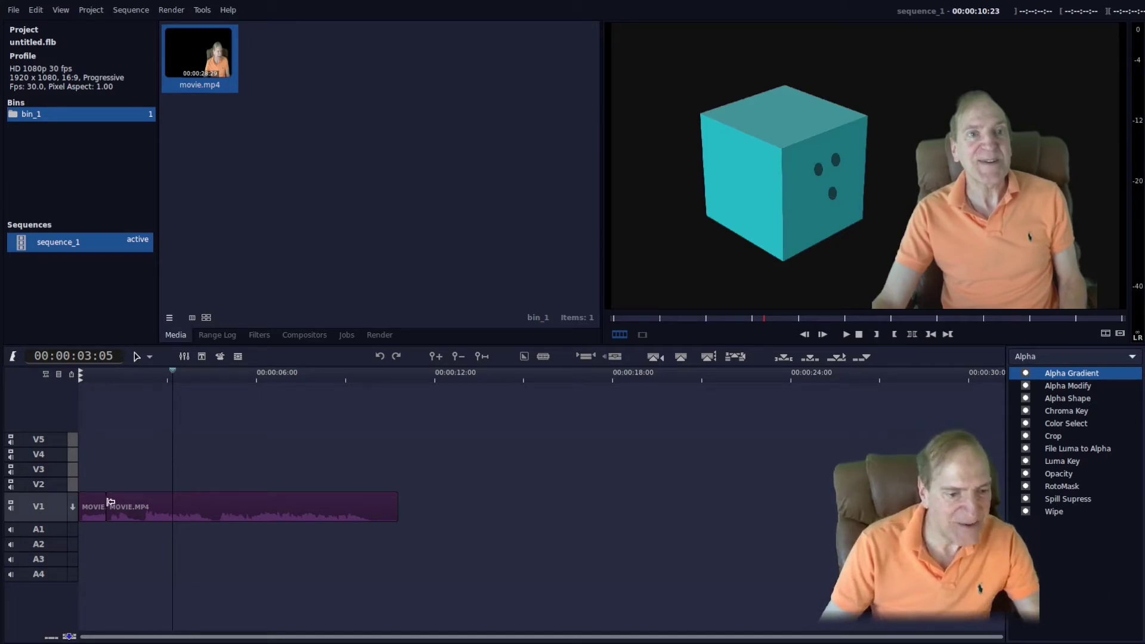
# Trim a little more off the start of the second V1 clip and play back across the cut
pyautogui.scroll(2, 110, 502)
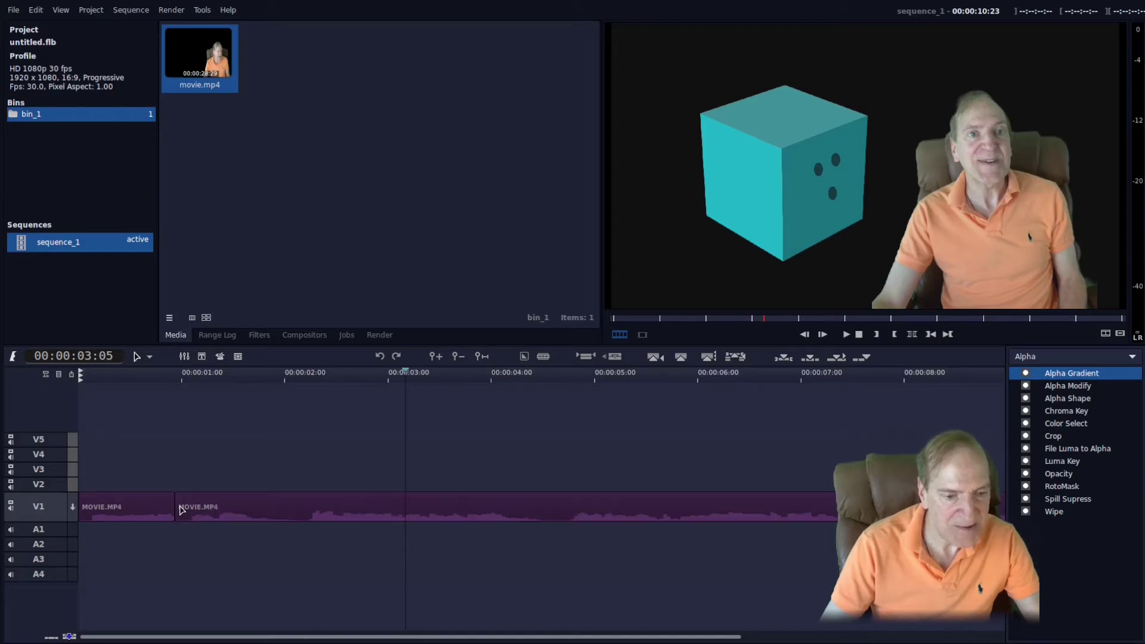
pyautogui.moveTo(178, 507); pyautogui.dragTo(203, 512)
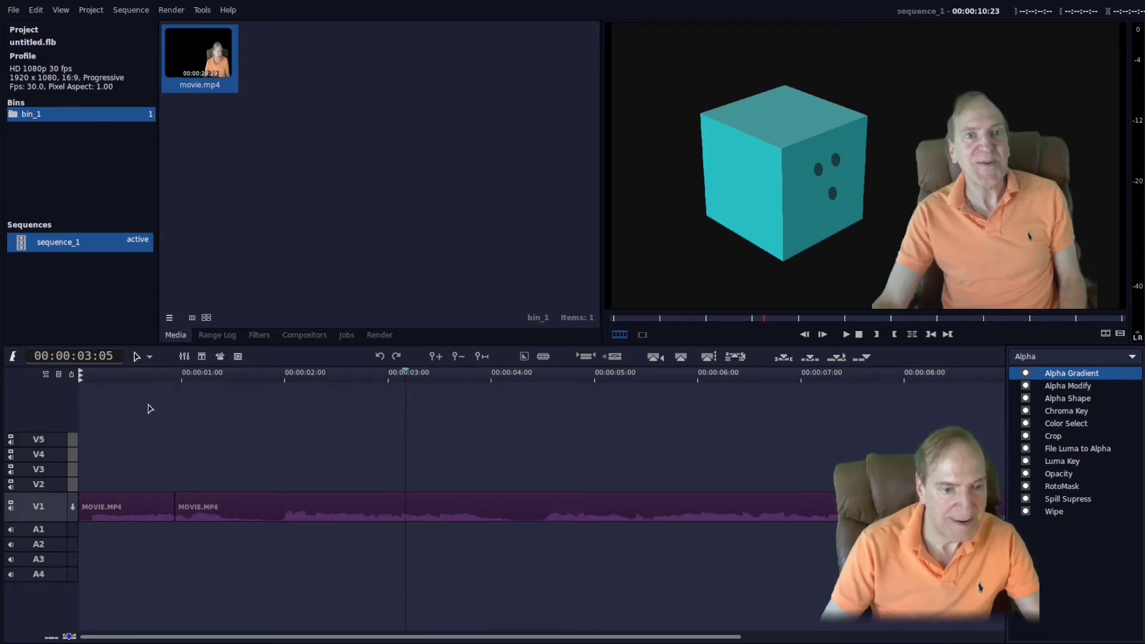
pyautogui.click(146, 378)
pyautogui.press('space')
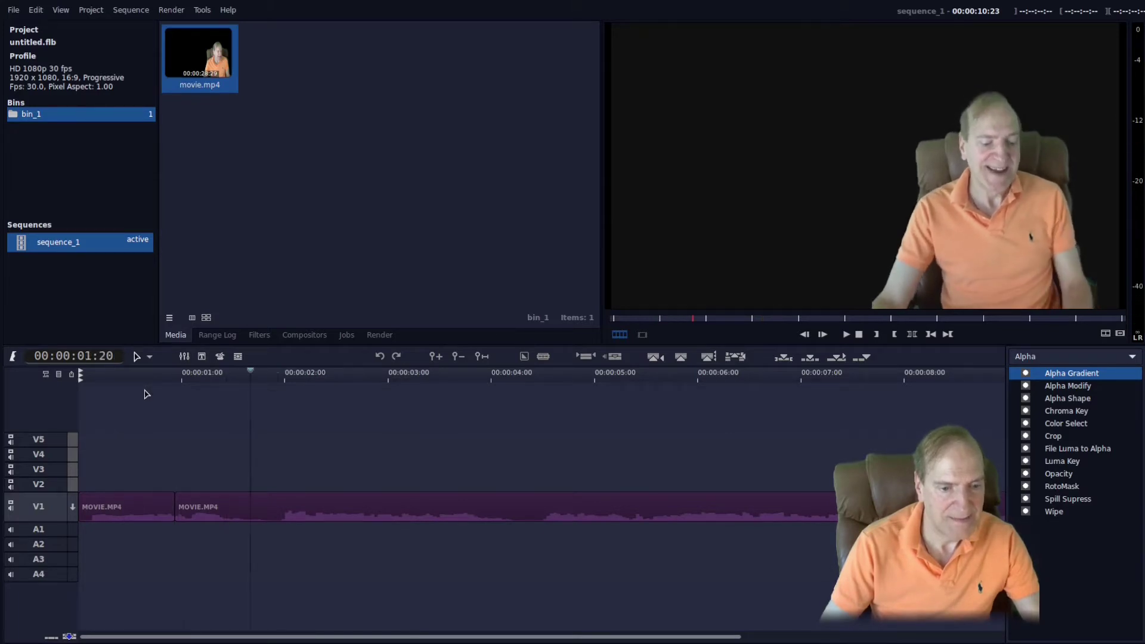
# Play back the sequence from 00:00:00:12 to check the cut between the first two V1 clips
pyautogui.press('space')
pyautogui.click(121, 381)
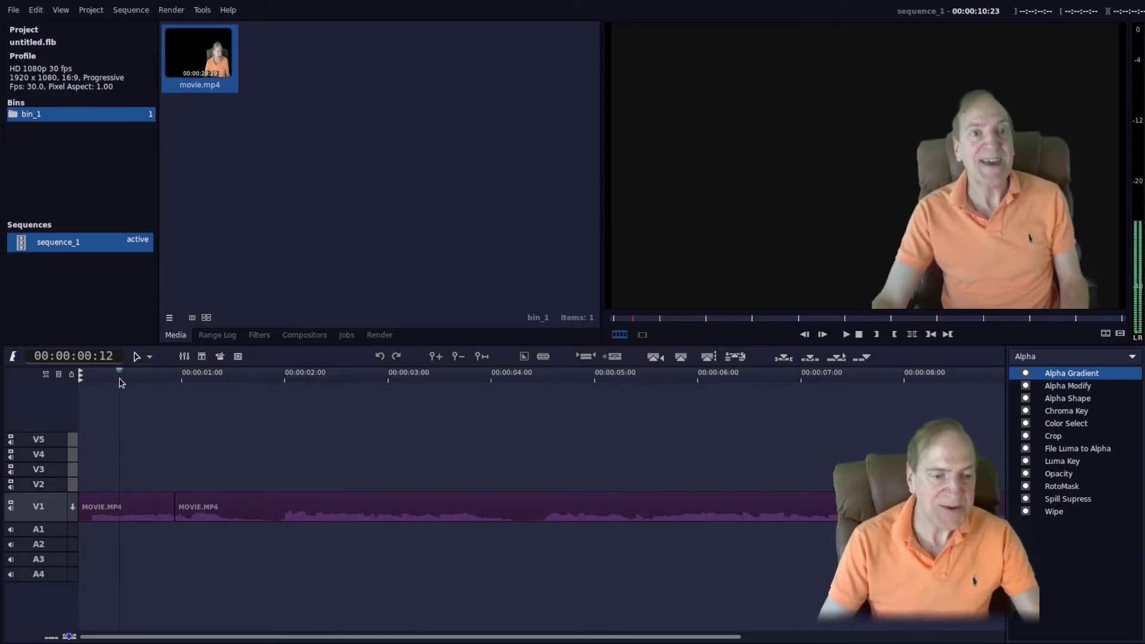
pyautogui.press('space')
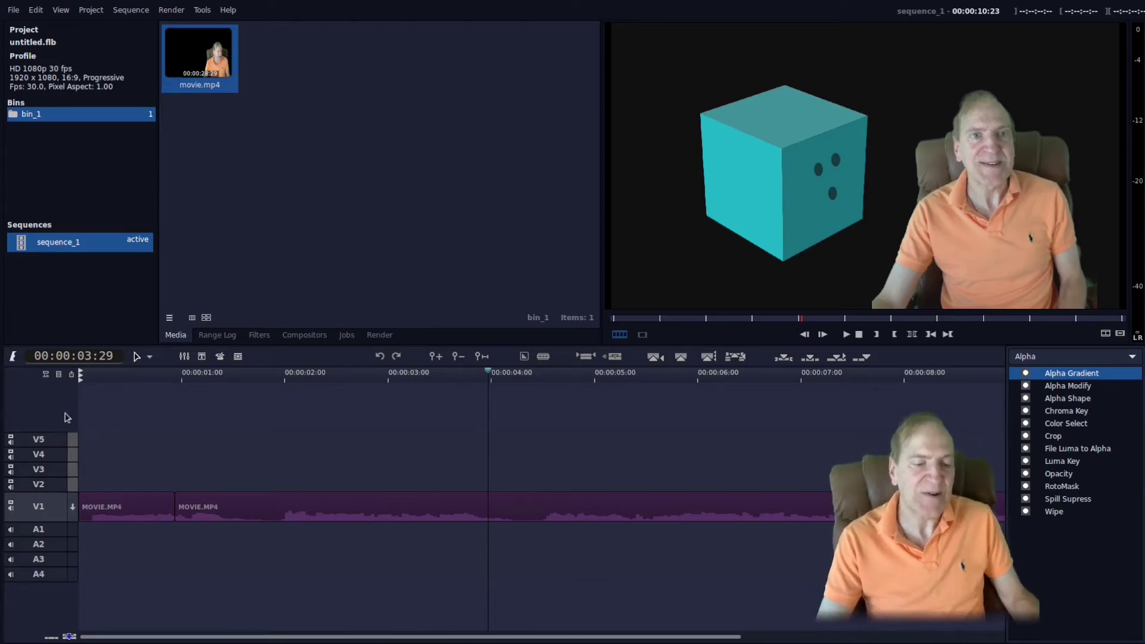
# Split the second V1 clip at 00:00:01:14, trim the pause off the start of the new clip, and play back across the cut
pyautogui.click(231, 380)
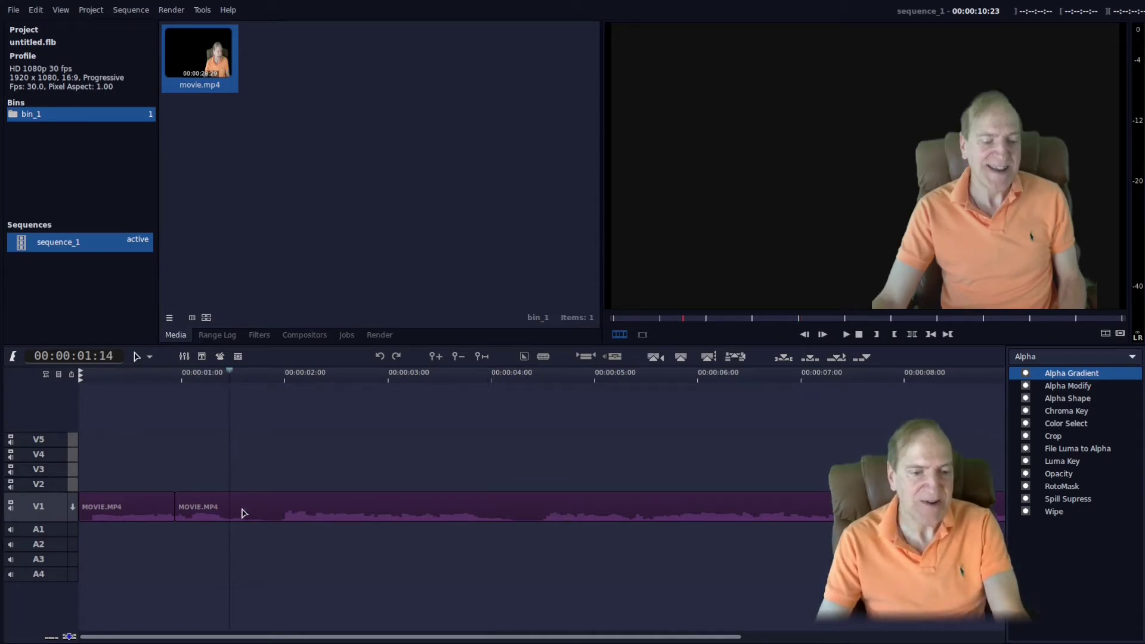
pyautogui.moveTo(236, 506); pyautogui.dragTo(278, 514)
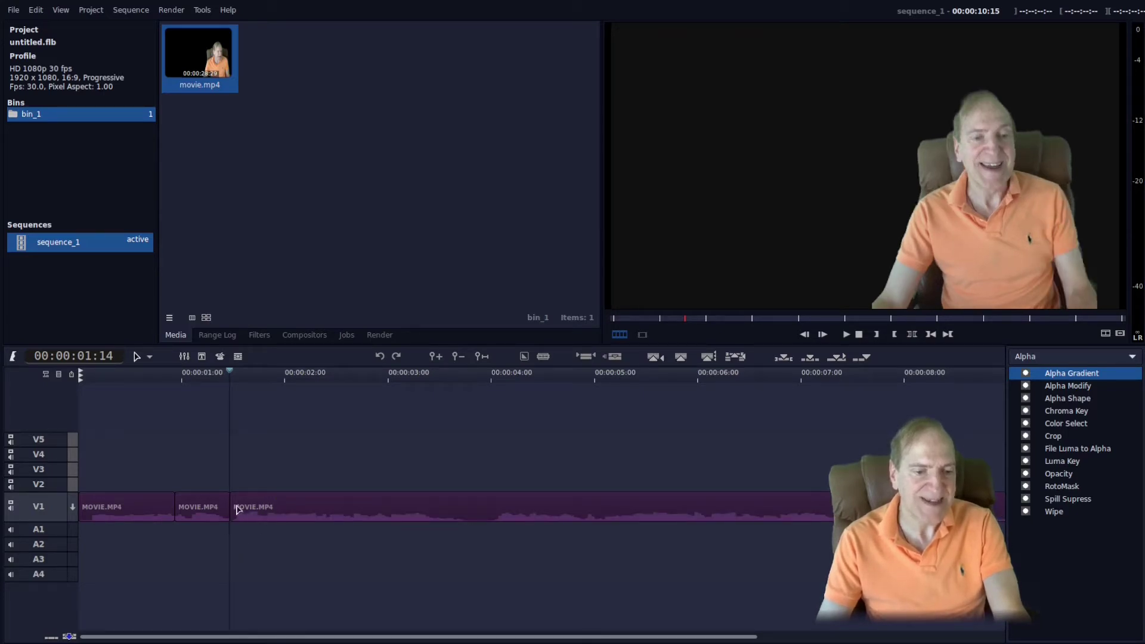
pyautogui.click(206, 380)
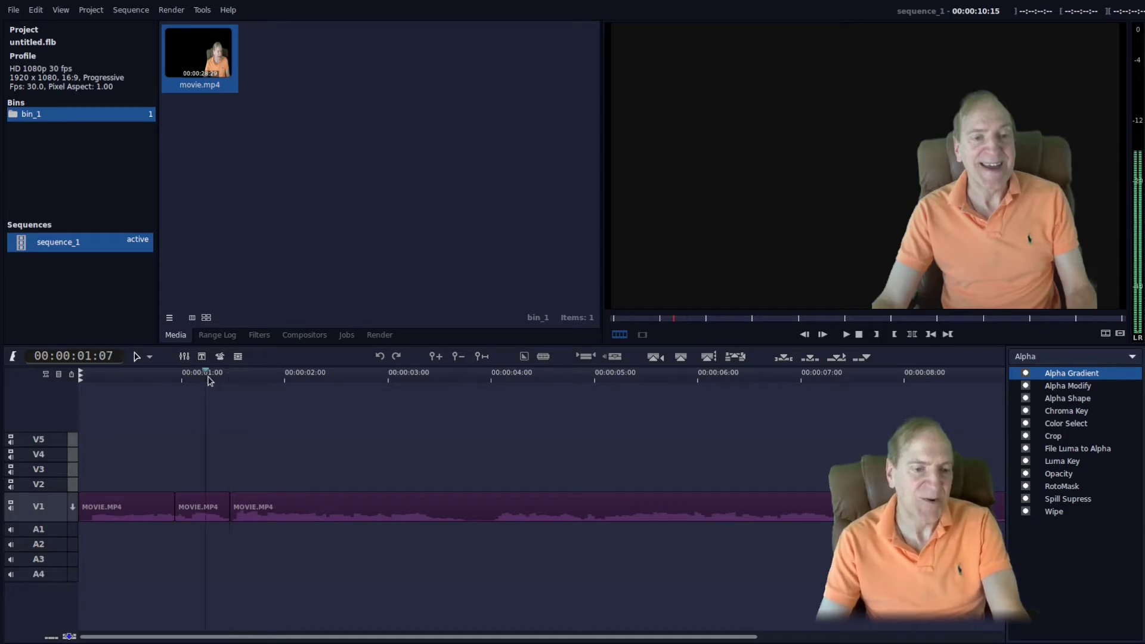
pyautogui.press('space')
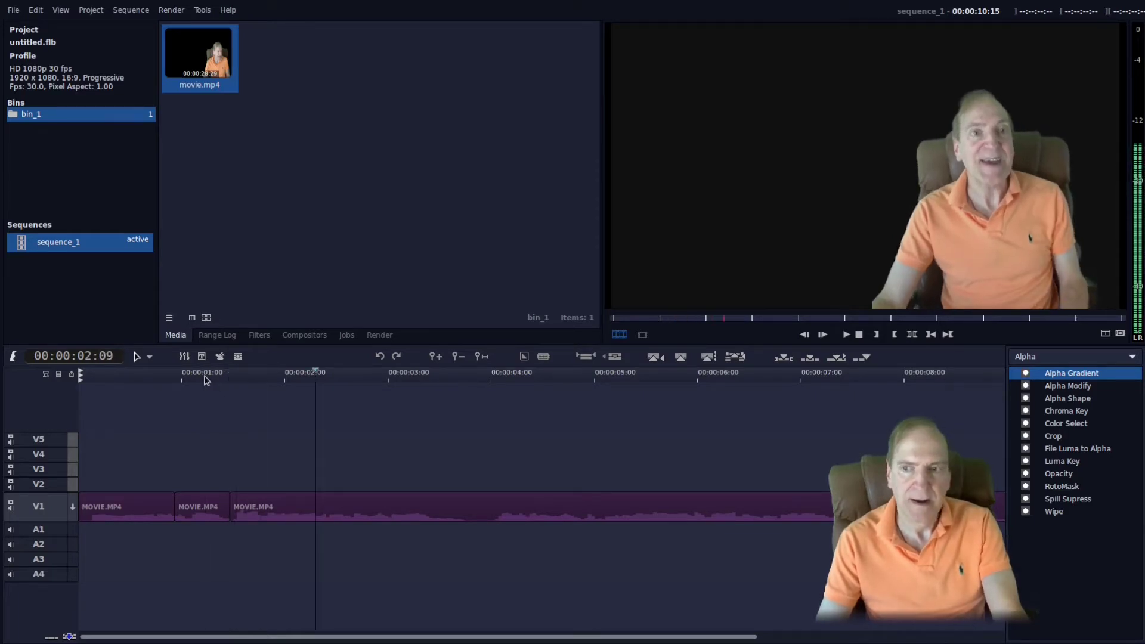
pyautogui.click(154, 380)
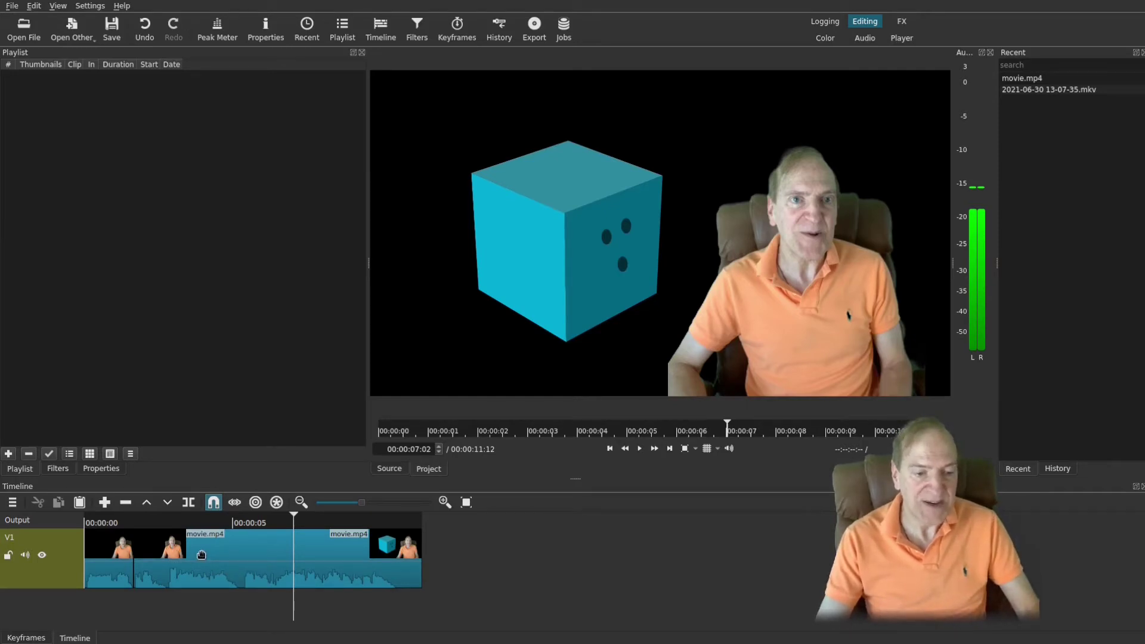
# Switch to Shotcut and undo the last three timeline edits
pyautogui.hotkey('ctrl', 'z')
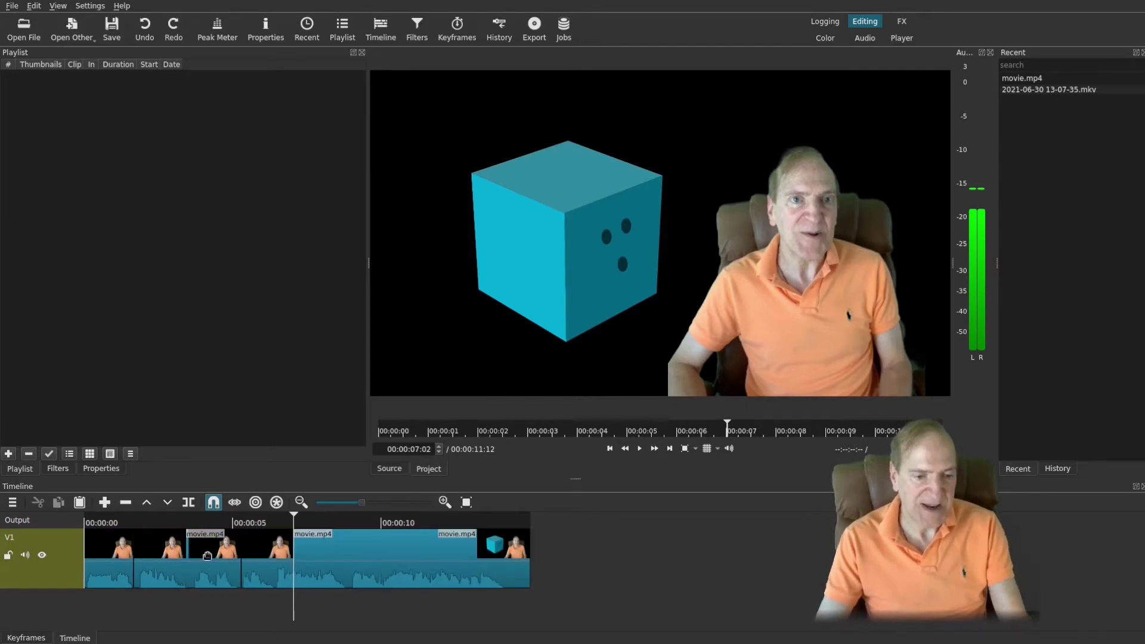
pyautogui.hotkey('ctrl', 'z')
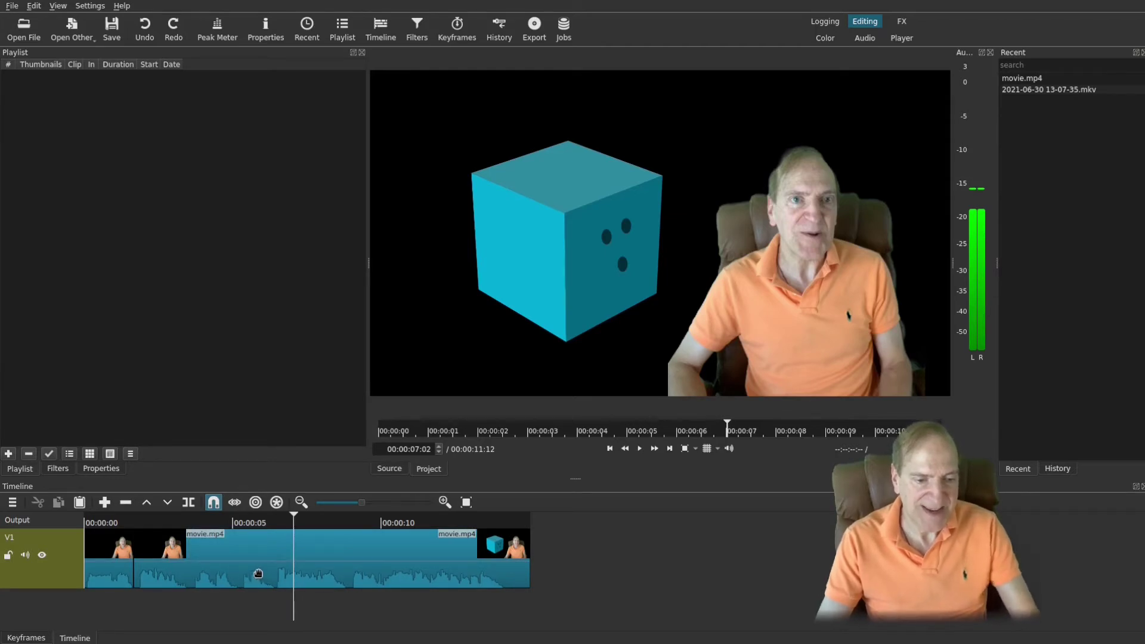
pyautogui.hotkey('ctrl', 'z')
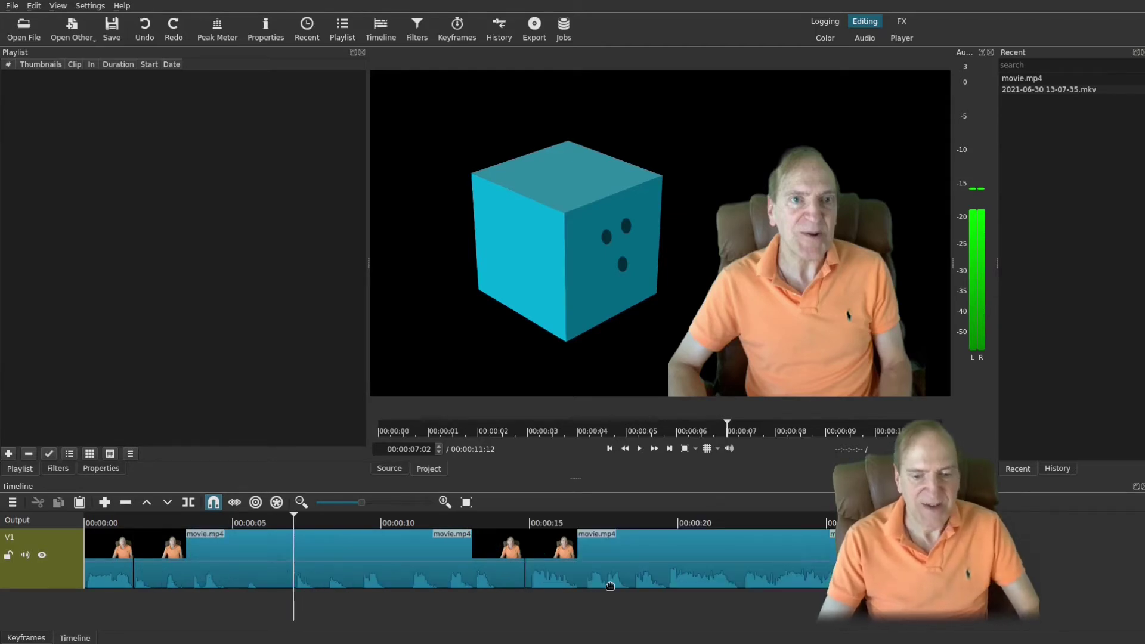
# Shift the last V1 clip later, extend its start into the gap, and overlap it with the preceding clip to create a crossfade
pyautogui.click(489, 579)
pyautogui.moveTo(617, 572); pyautogui.dragTo(664, 572)
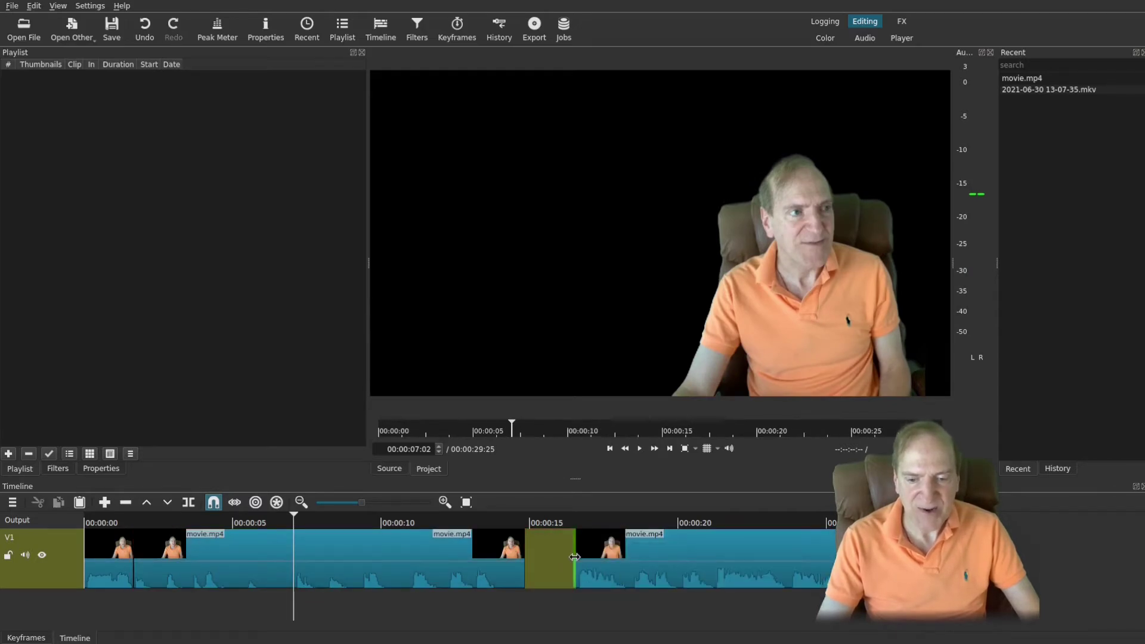
pyautogui.moveTo(574, 557); pyautogui.dragTo(556, 557)
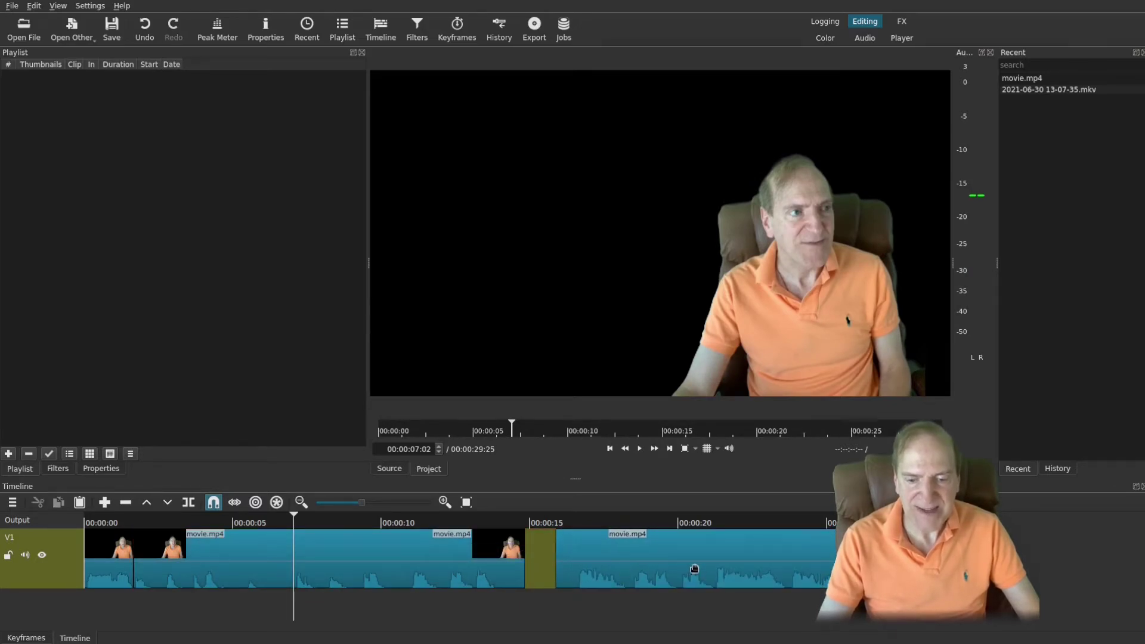
pyautogui.moveTo(704, 565); pyautogui.dragTo(627, 570)
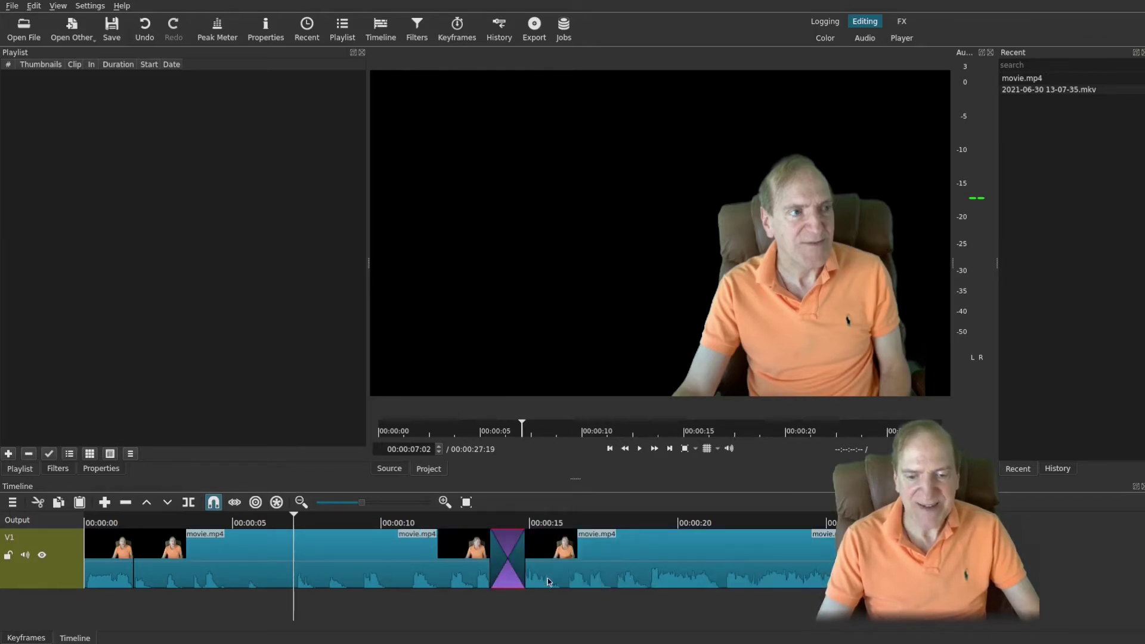
# Play back the timeline from 00:00:11:26 through the crossfade between the last two clips
pyautogui.click(437, 520)
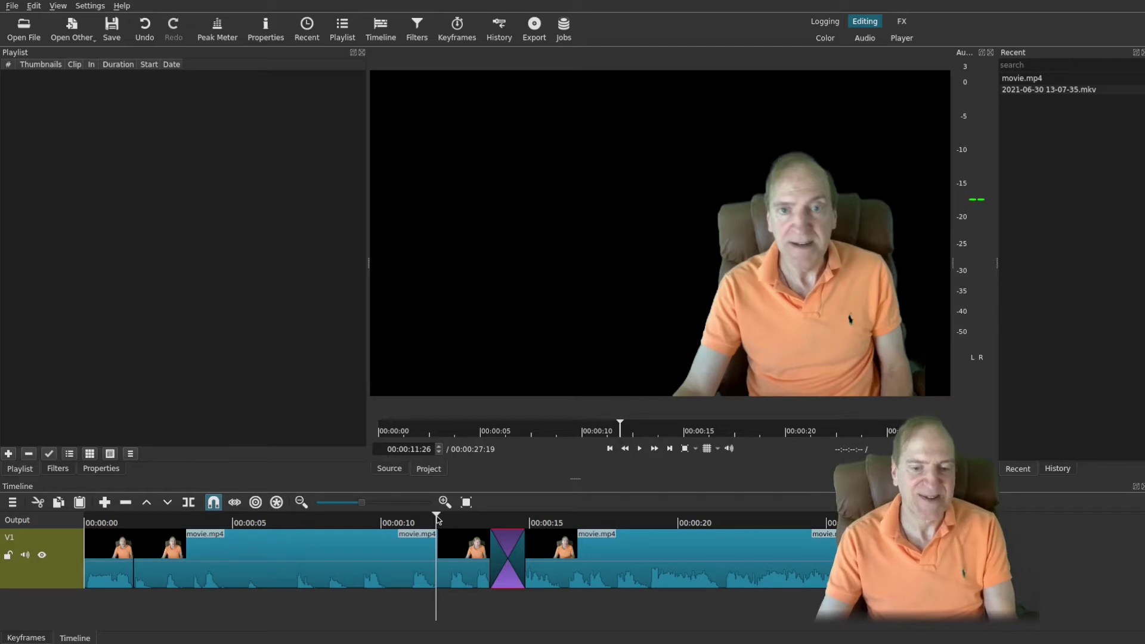
pyautogui.press('space')
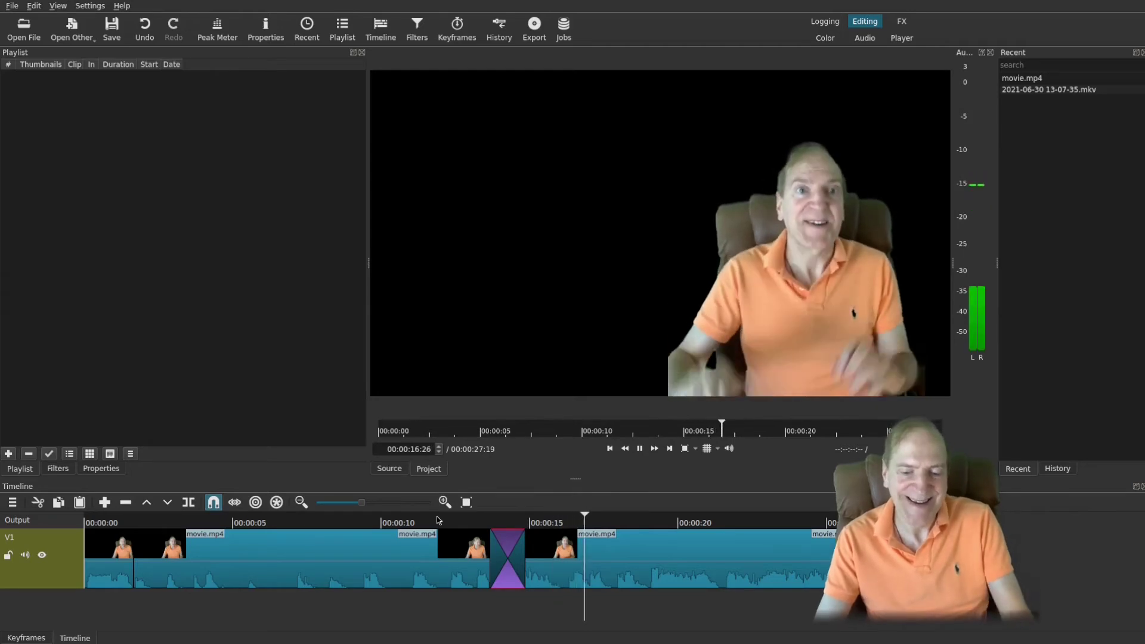
pyautogui.press('space')
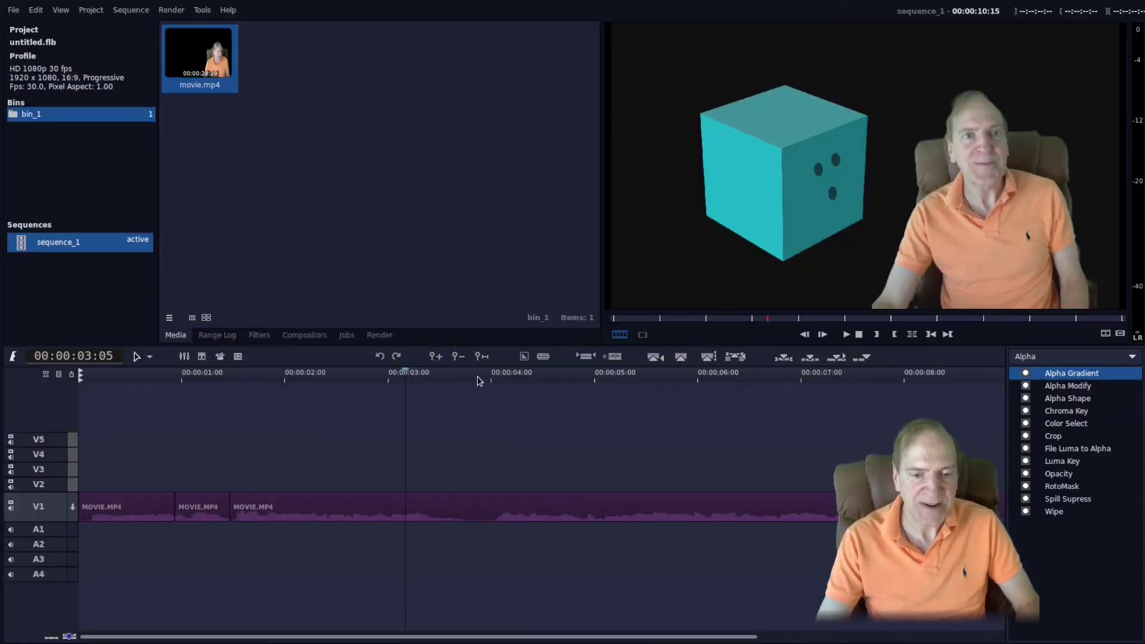
# Switch to Flowblade, split the third V1 clip at 00:00:03:00, and trim both sides so the cut falls at 00:00:02:25
pyautogui.click(390, 377)
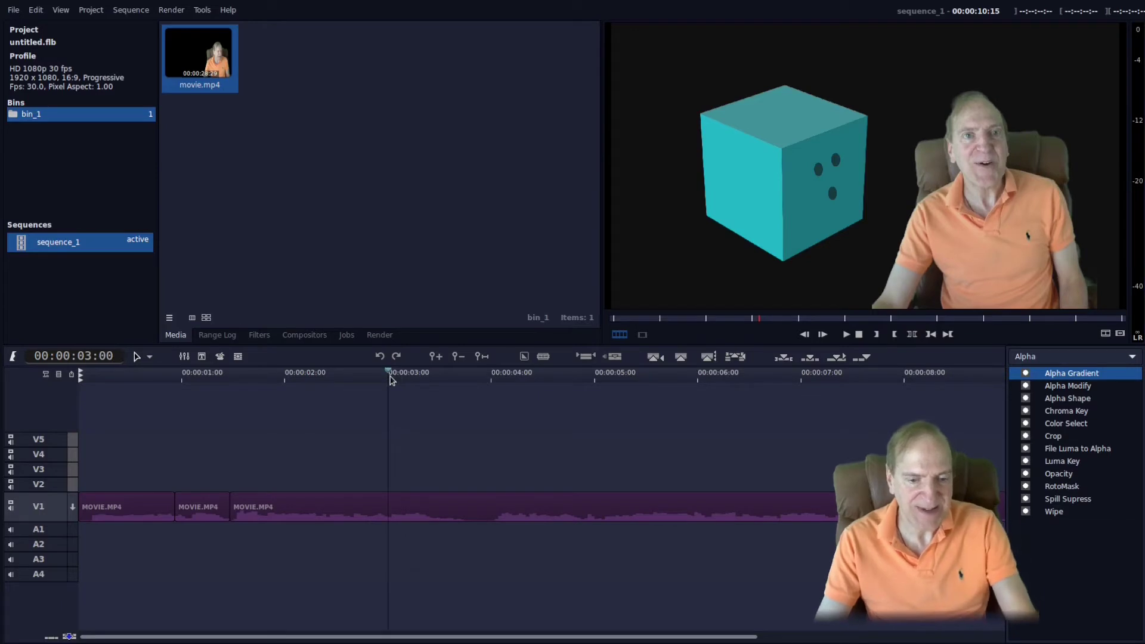
pyautogui.press('x')
pyautogui.moveTo(393, 502); pyautogui.dragTo(448, 512)
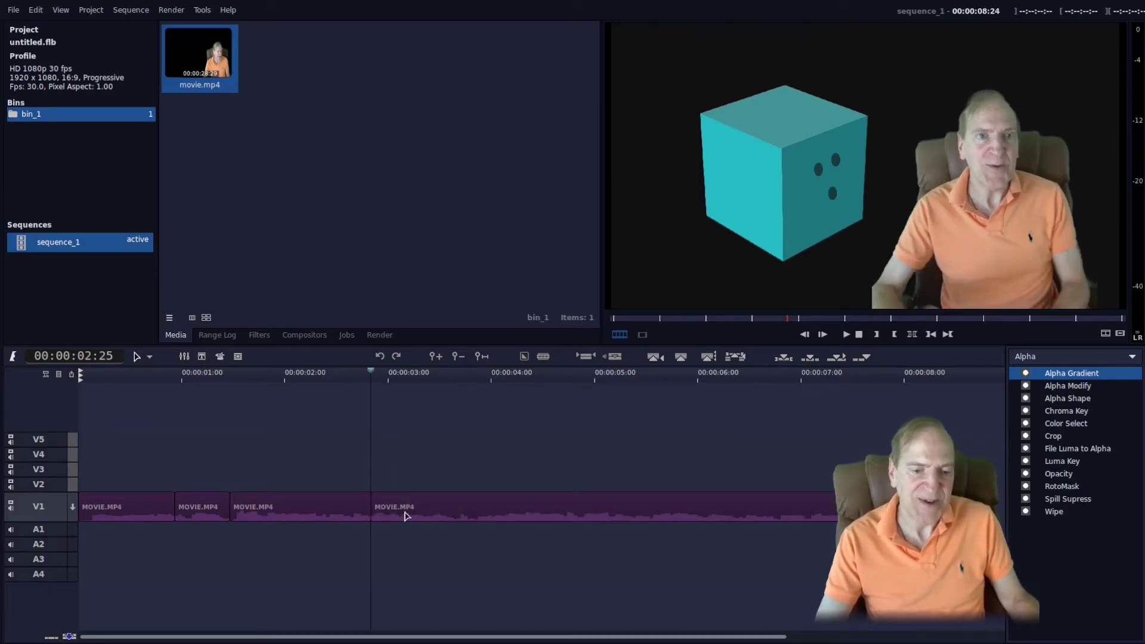
# Move the last V1 clip away, extend the third clip's end to 00:00:02:27, and move the last clip back against it
pyautogui.moveTo(418, 511); pyautogui.dragTo(451, 511)
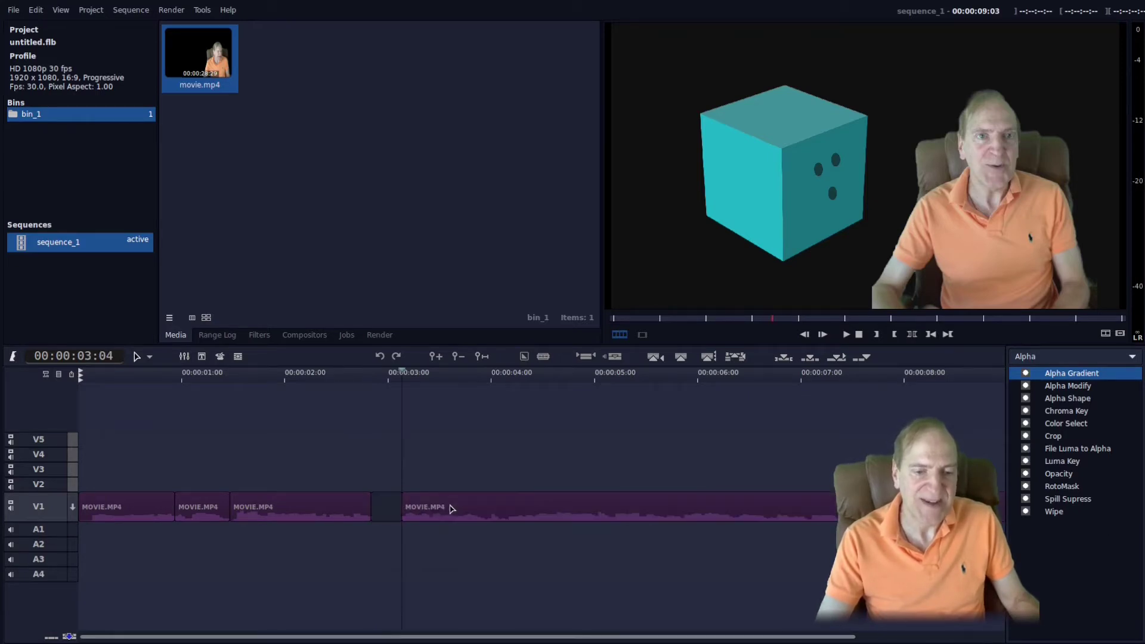
pyautogui.click(383, 508)
pyautogui.click(365, 507)
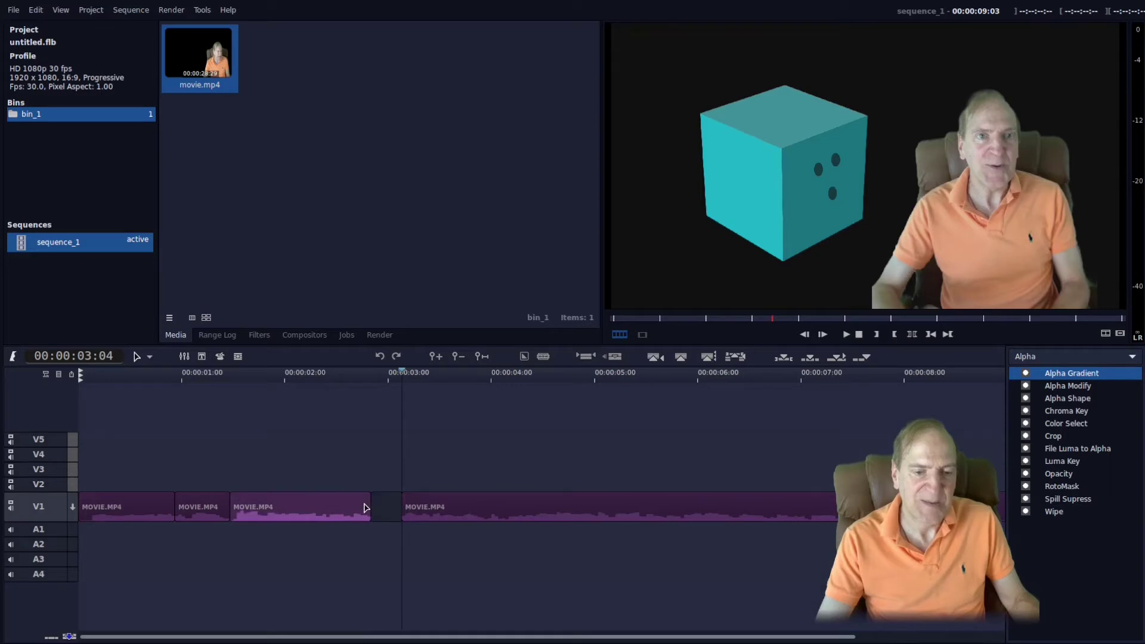
pyautogui.moveTo(364, 502); pyautogui.dragTo(382, 509)
pyautogui.moveTo(487, 508); pyautogui.dragTo(465, 507)
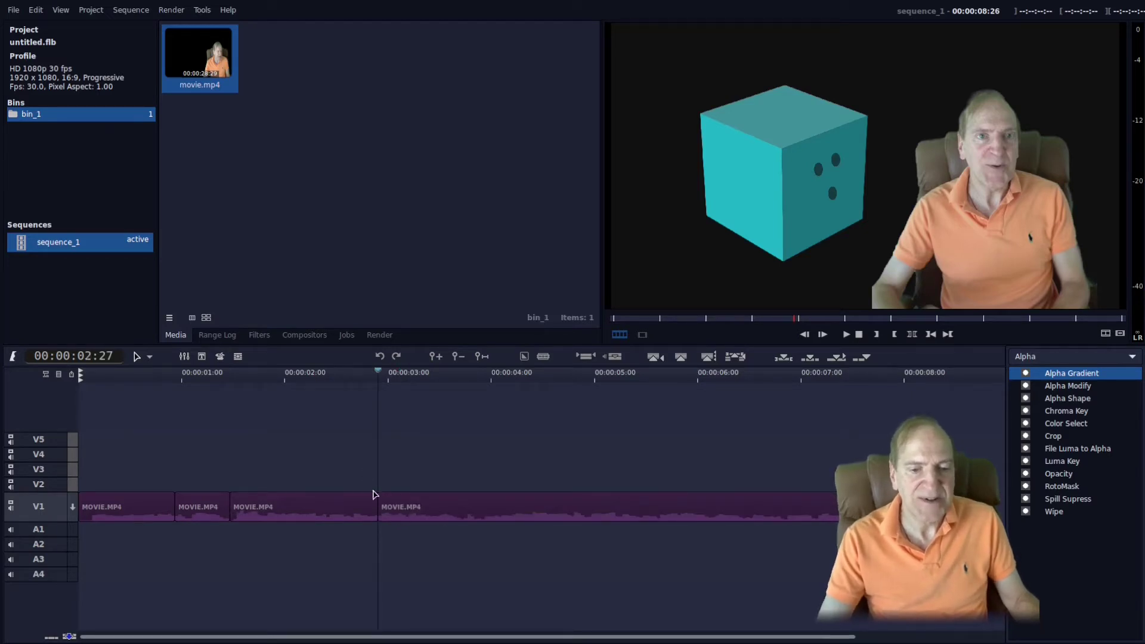
# Select the two V1 clips meeting at 00:00:02:27 and start a single track transition of type Wipe between them
pyautogui.click(363, 512)
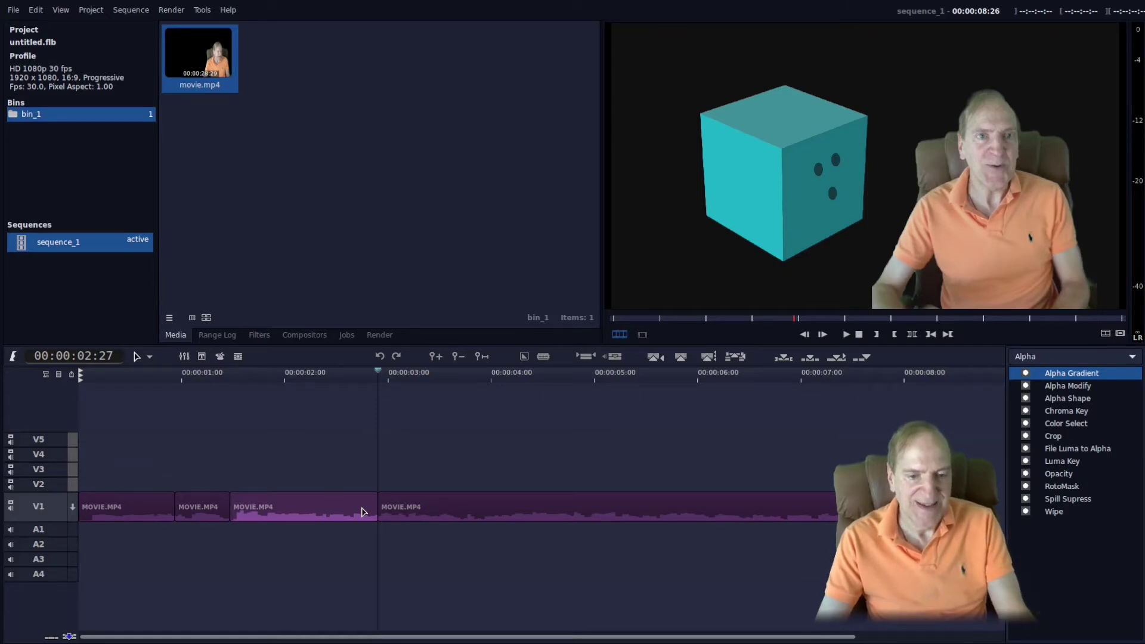
pyautogui.click(408, 514)
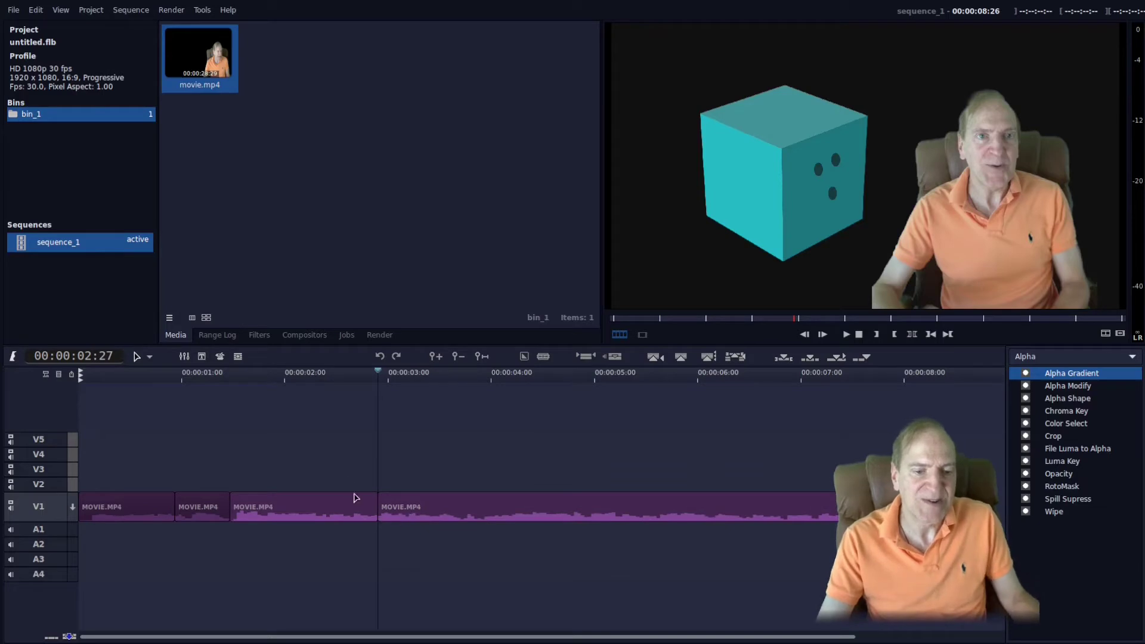
pyautogui.click(37, 10)
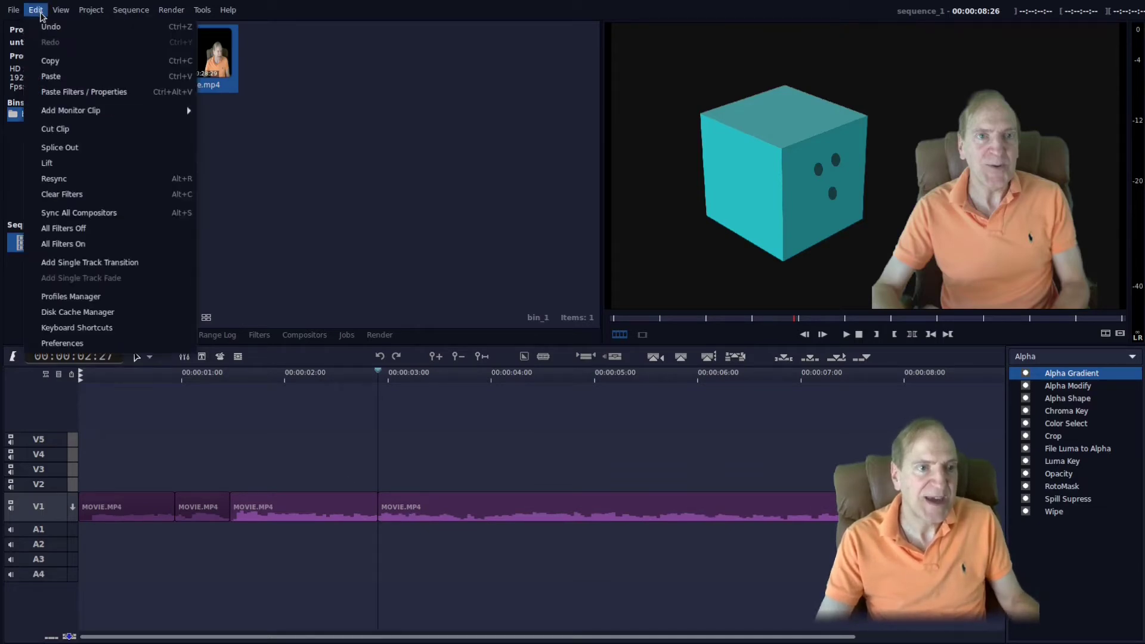
pyautogui.click(101, 266)
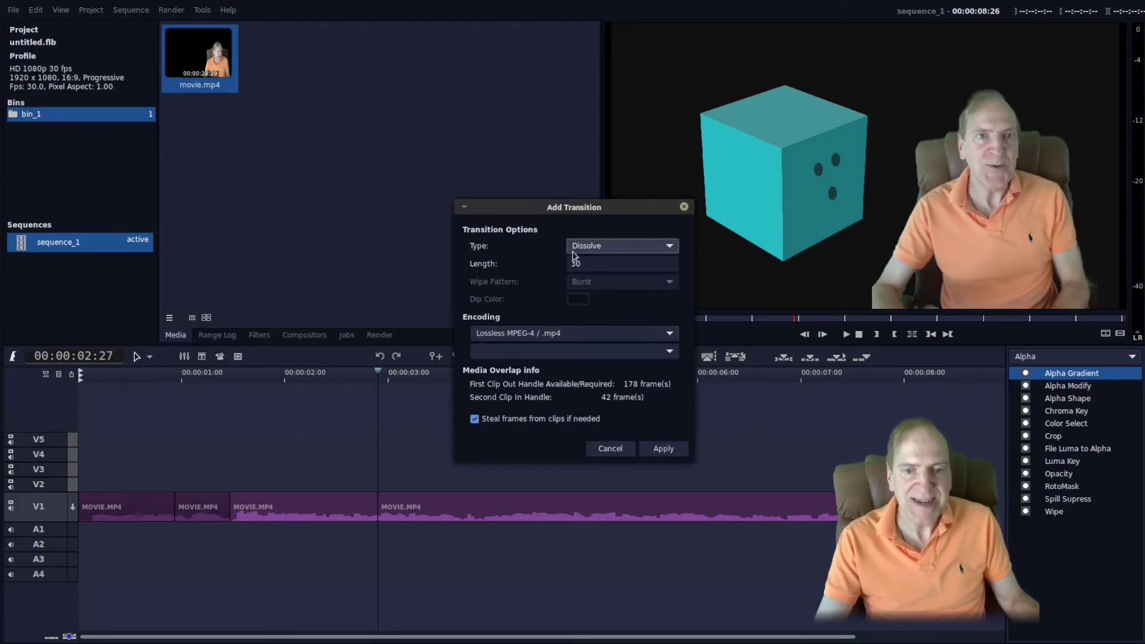
pyautogui.click(669, 248)
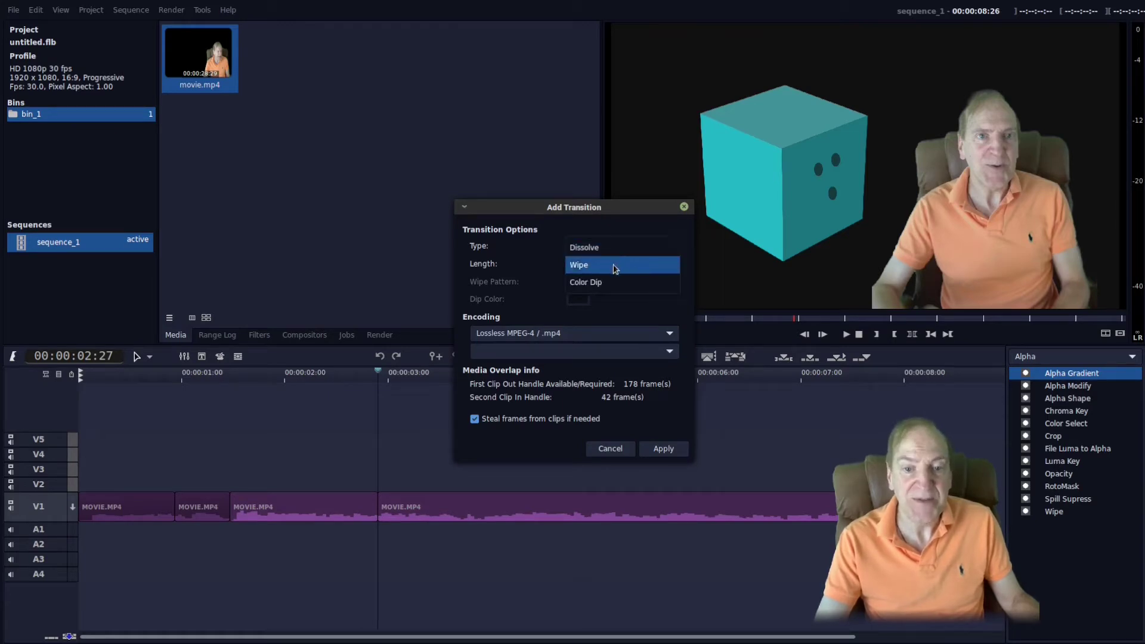
pyautogui.click(615, 269)
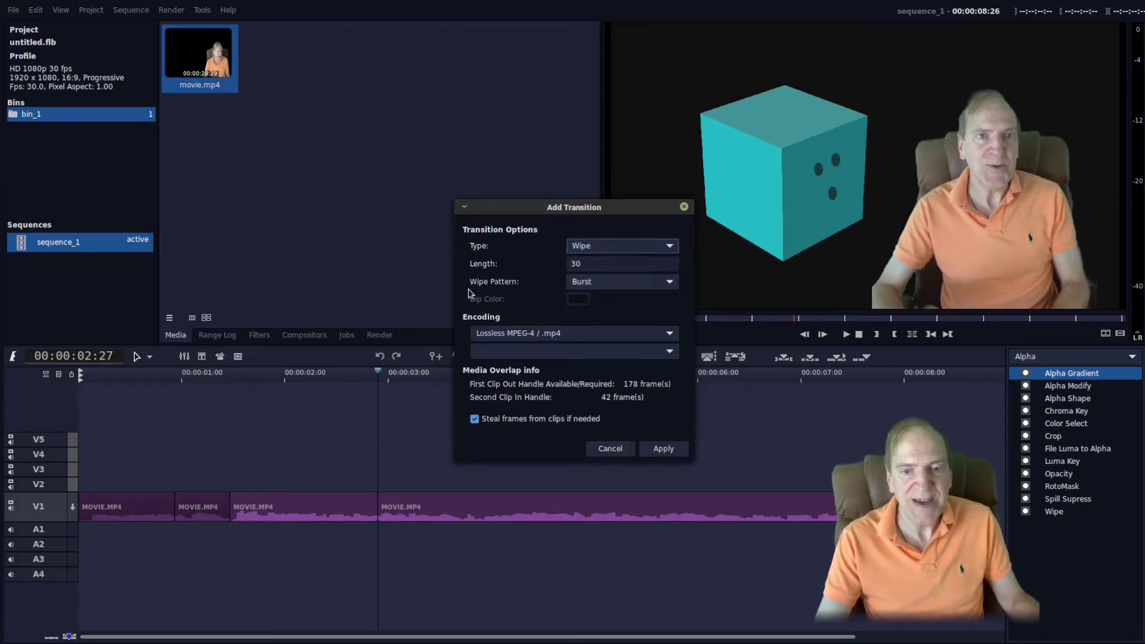
# Apply the wipe with the Rings pattern and a length of 15, and play it back from 00:00:01:27
pyautogui.click(670, 282)
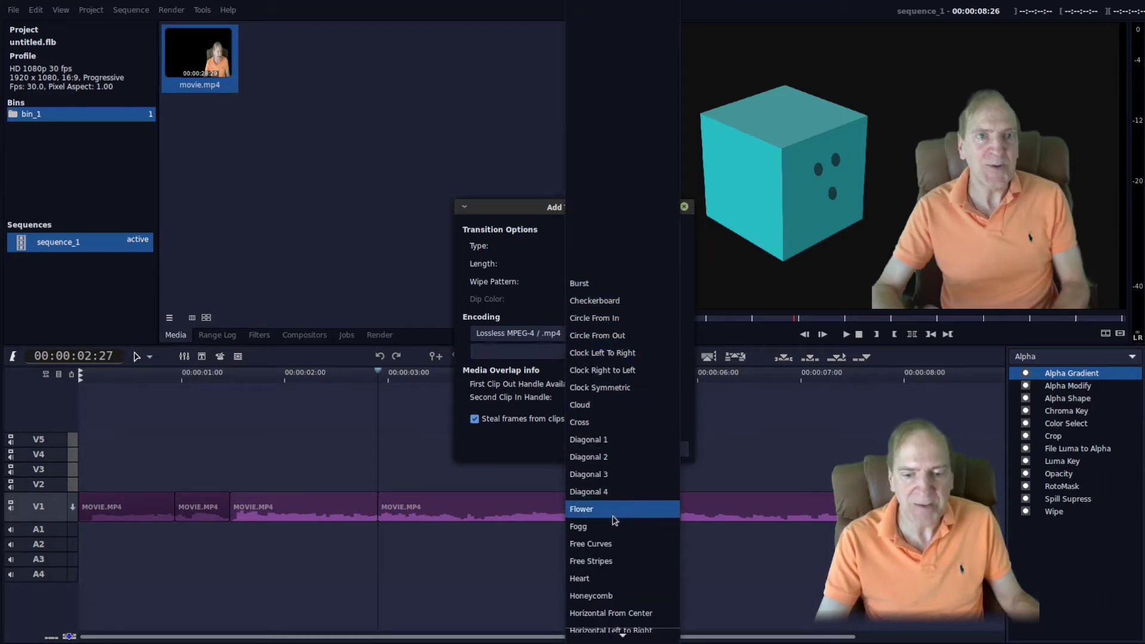
pyautogui.scroll(-5, 620, 525)
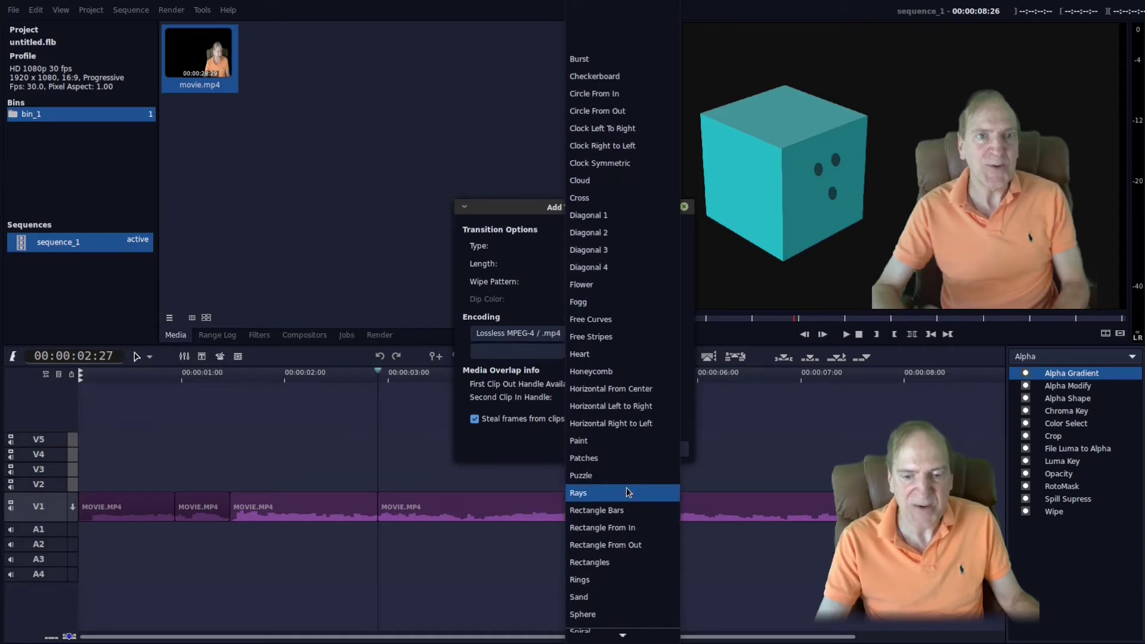
pyautogui.scroll(-5, 626, 491)
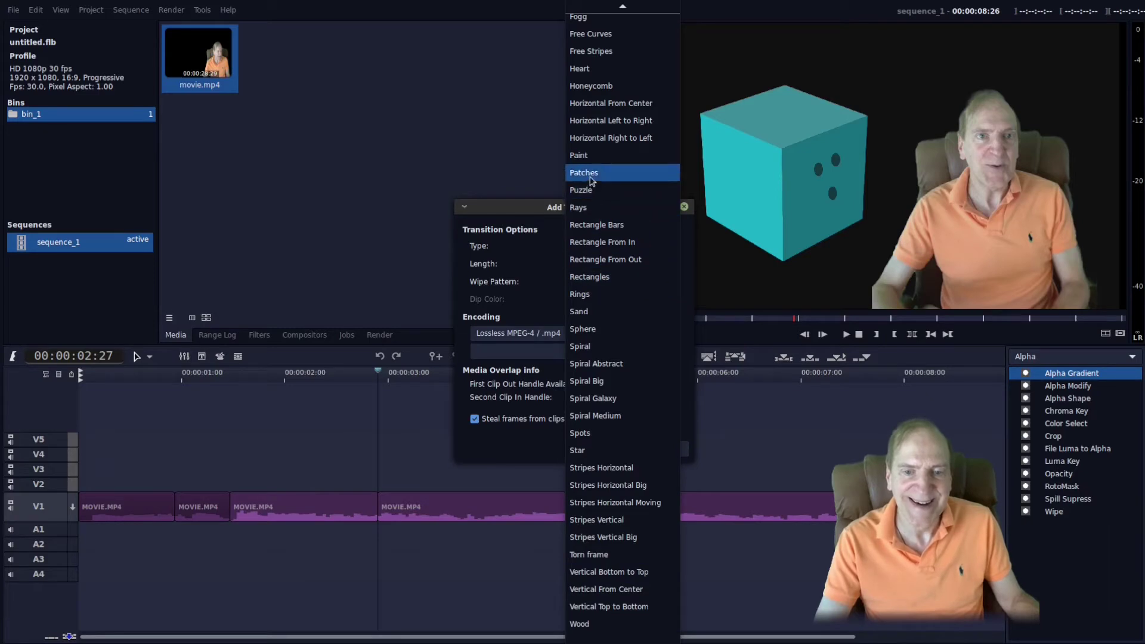
pyautogui.click(582, 297)
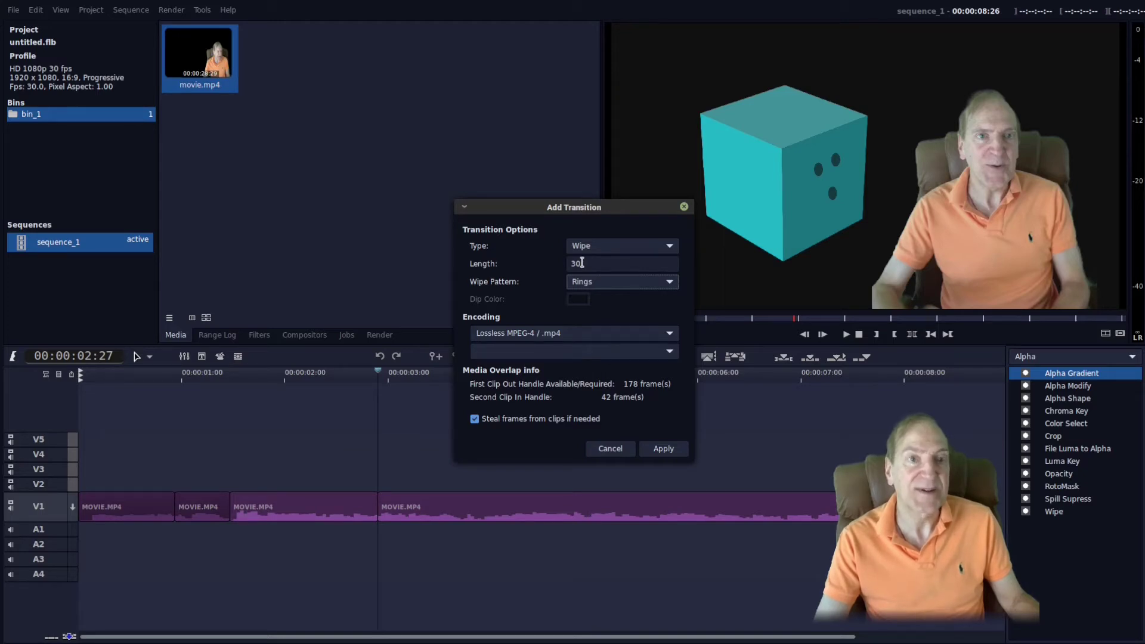
pyautogui.moveTo(581, 263); pyautogui.dragTo(566, 266)
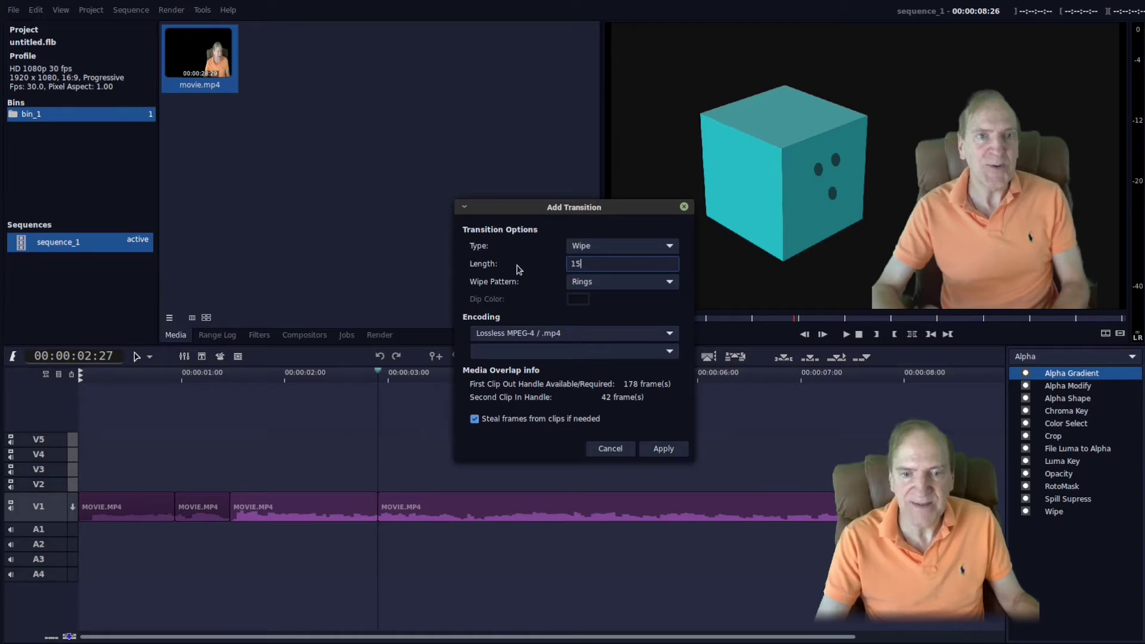
pyautogui.click(664, 448)
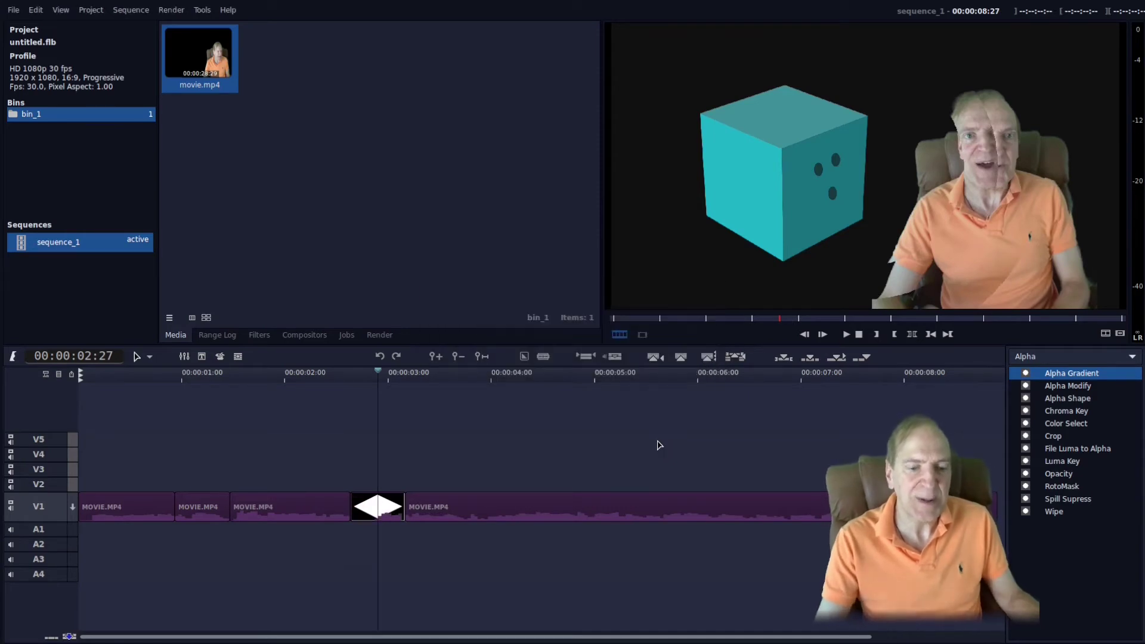
pyautogui.click(275, 375)
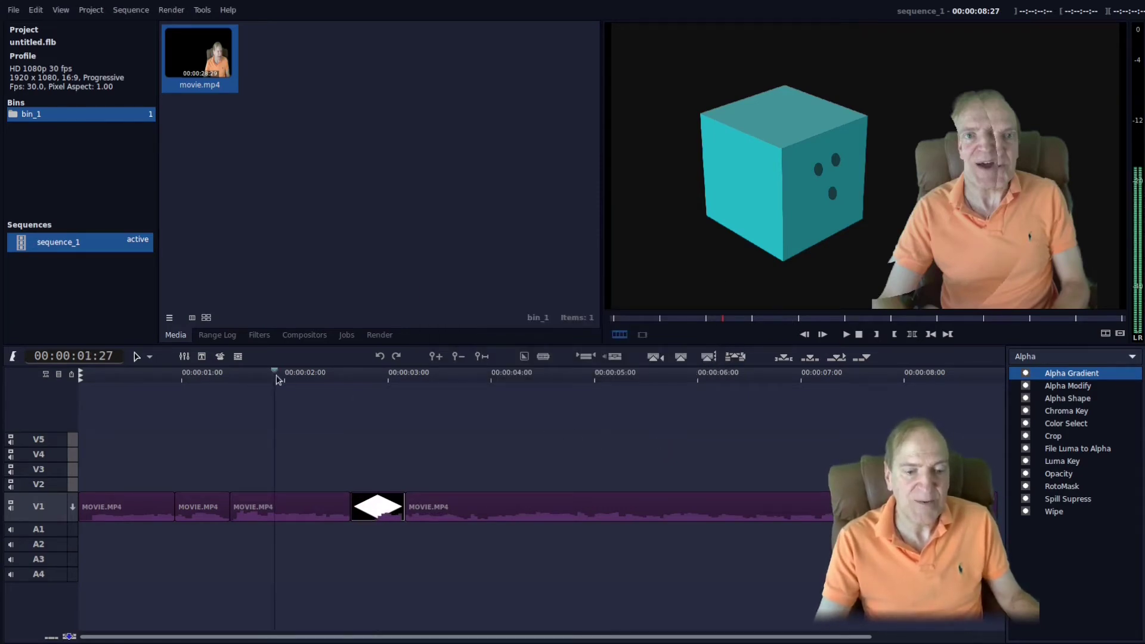
pyautogui.press('space')
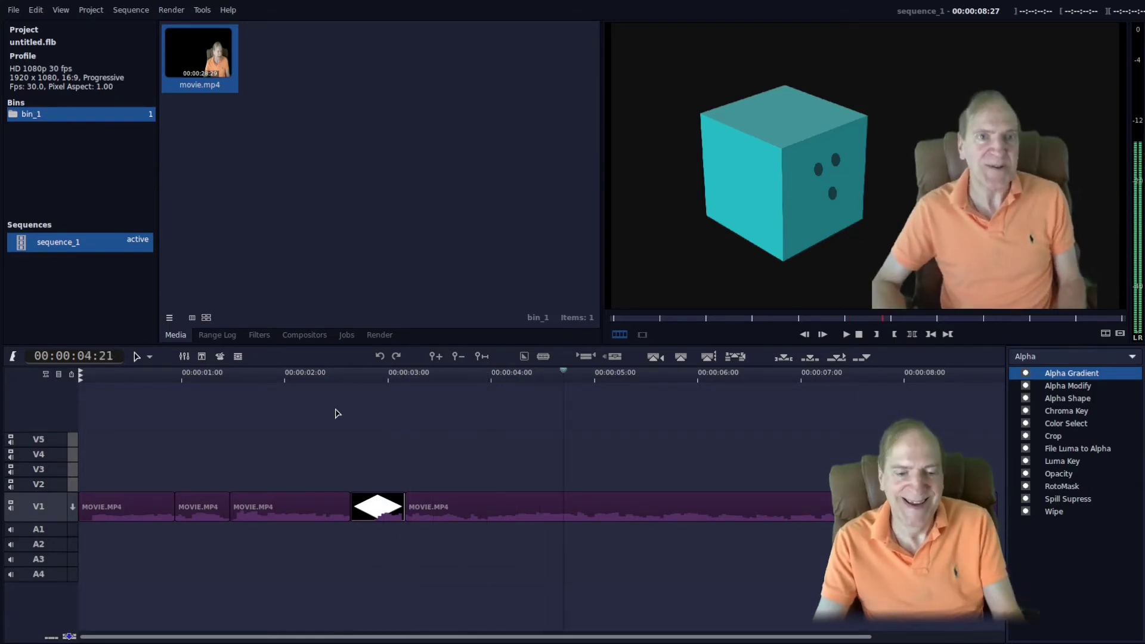
# Play the sequence back from 00:00:02:06 to view the wipe between the last two V1 clips
pyautogui.click(309, 382)
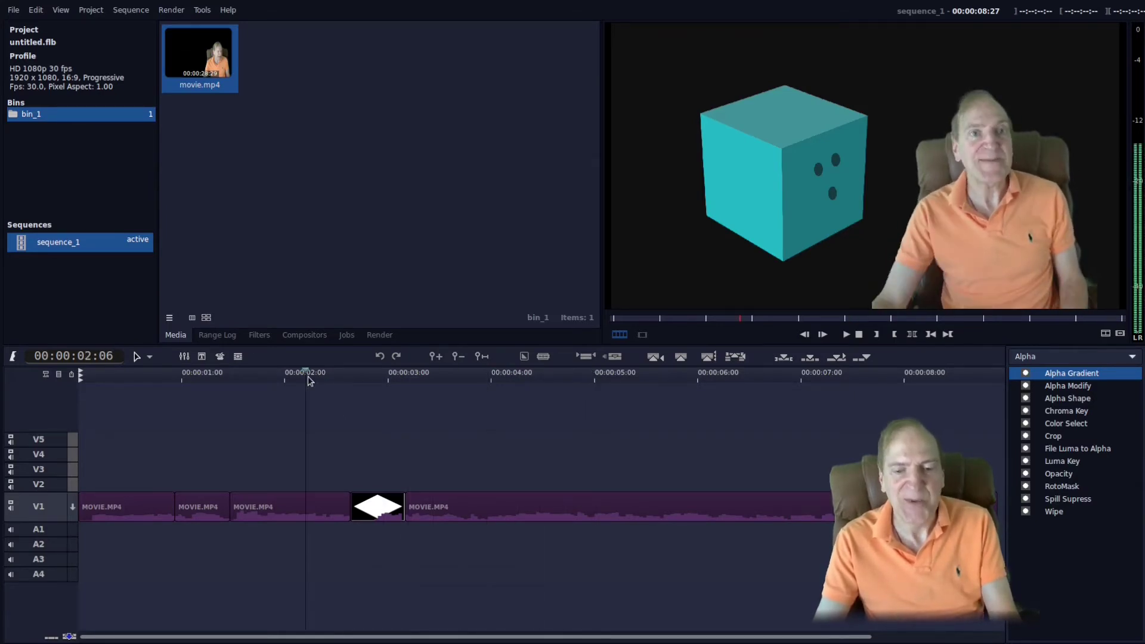
pyautogui.press('space')
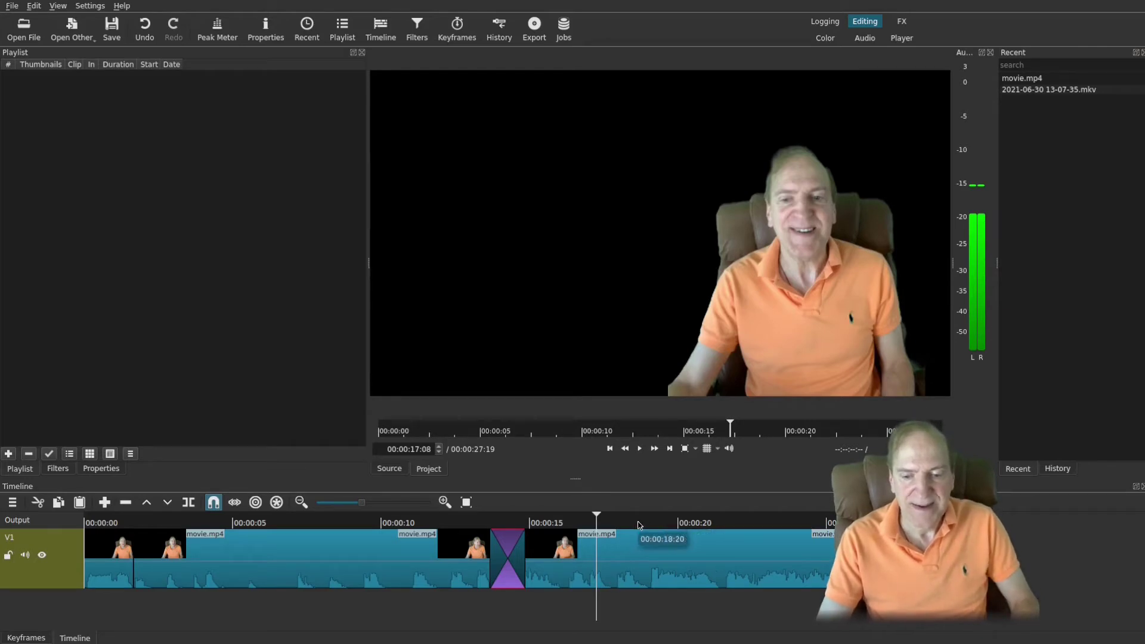
# Switch to Shotcut, select the second V1 clip, and add the Text: Simple filter to it
pyautogui.moveTo(614, 523); pyautogui.dragTo(532, 519)
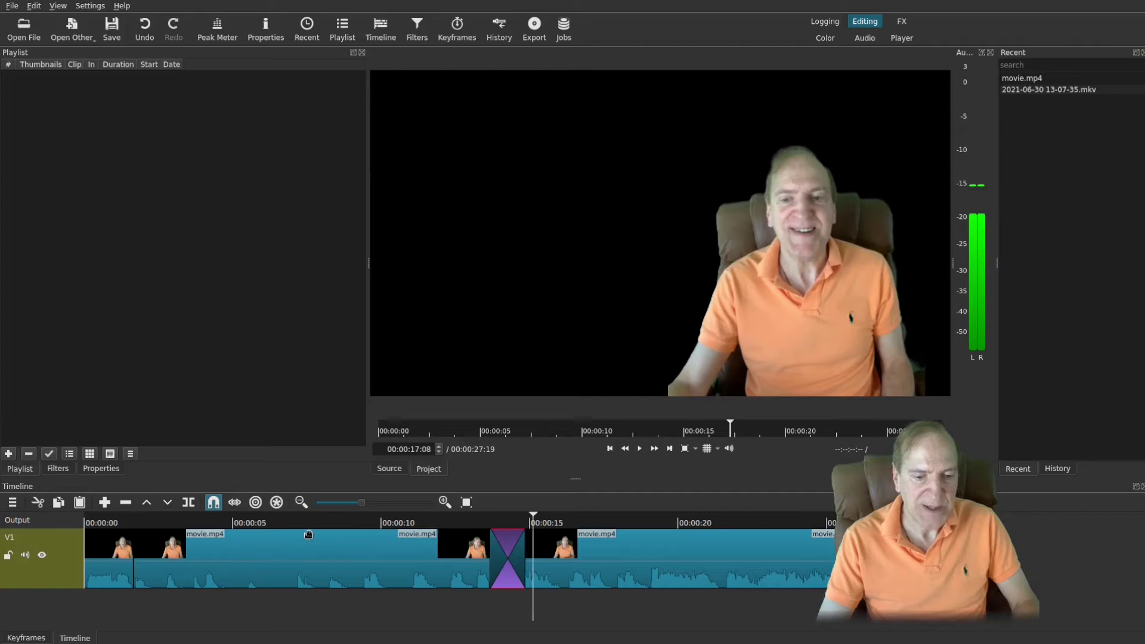
pyautogui.click(292, 564)
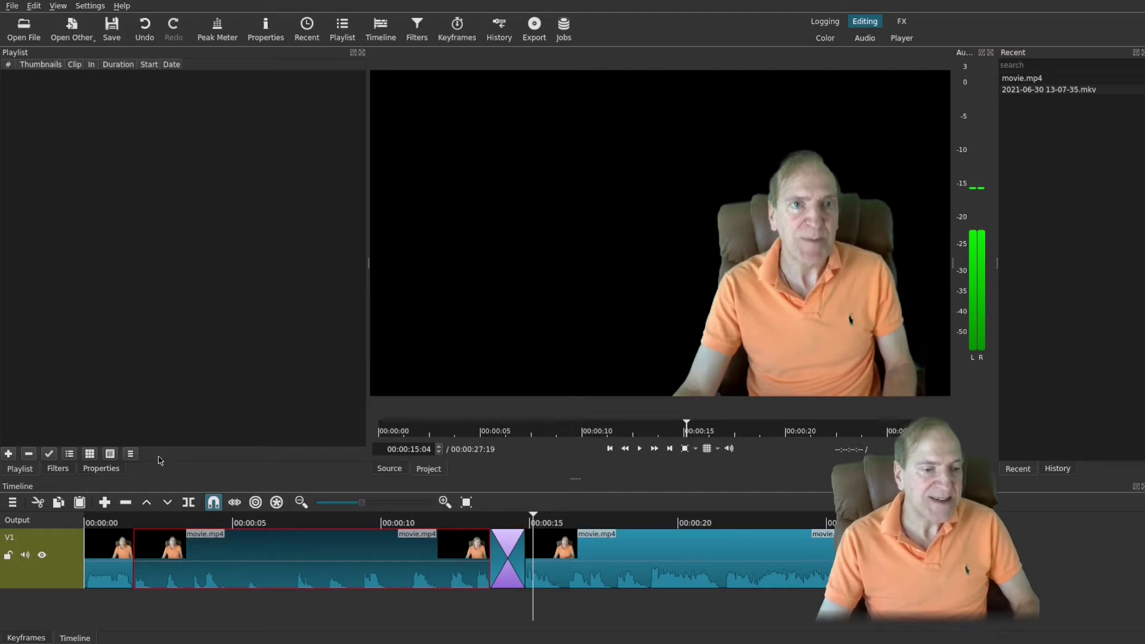
pyautogui.click(64, 469)
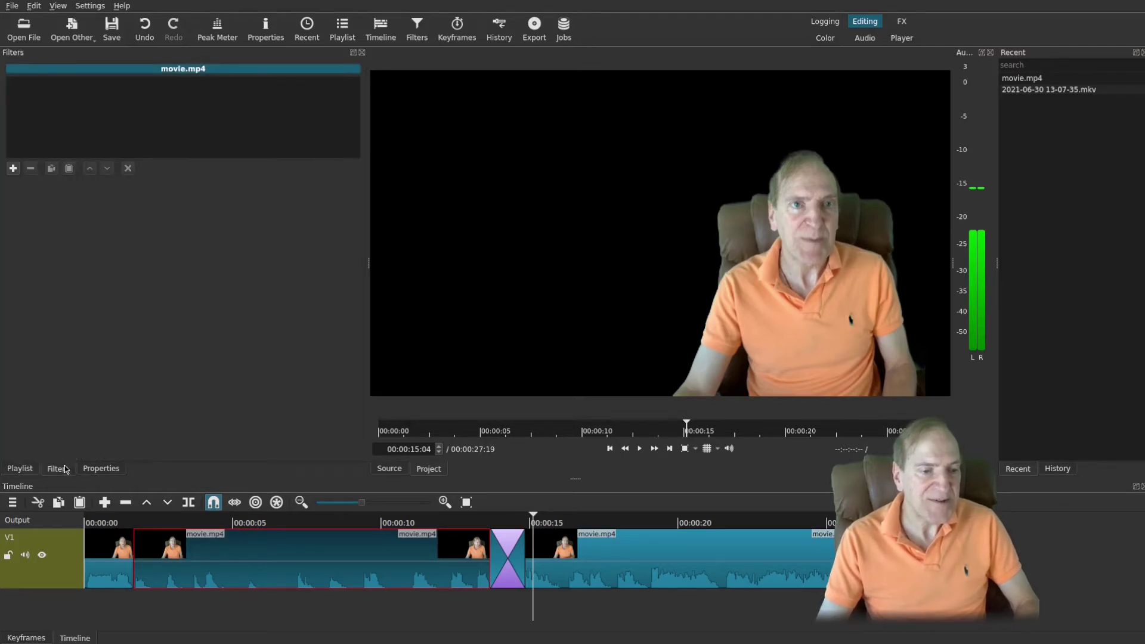
pyautogui.click(12, 168)
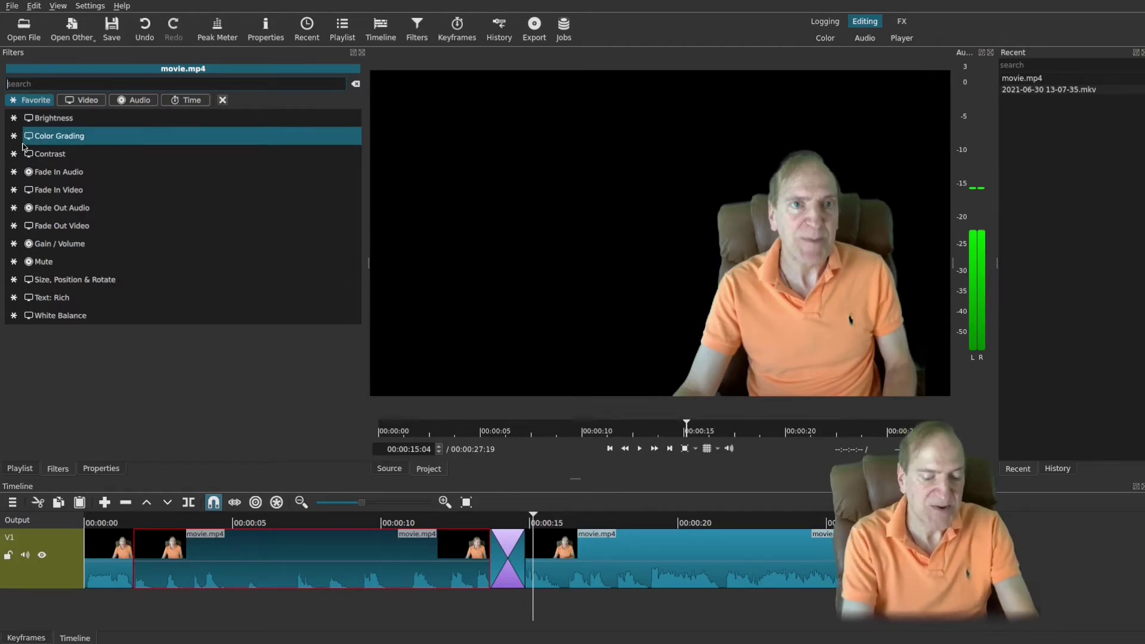
pyautogui.write('tex')
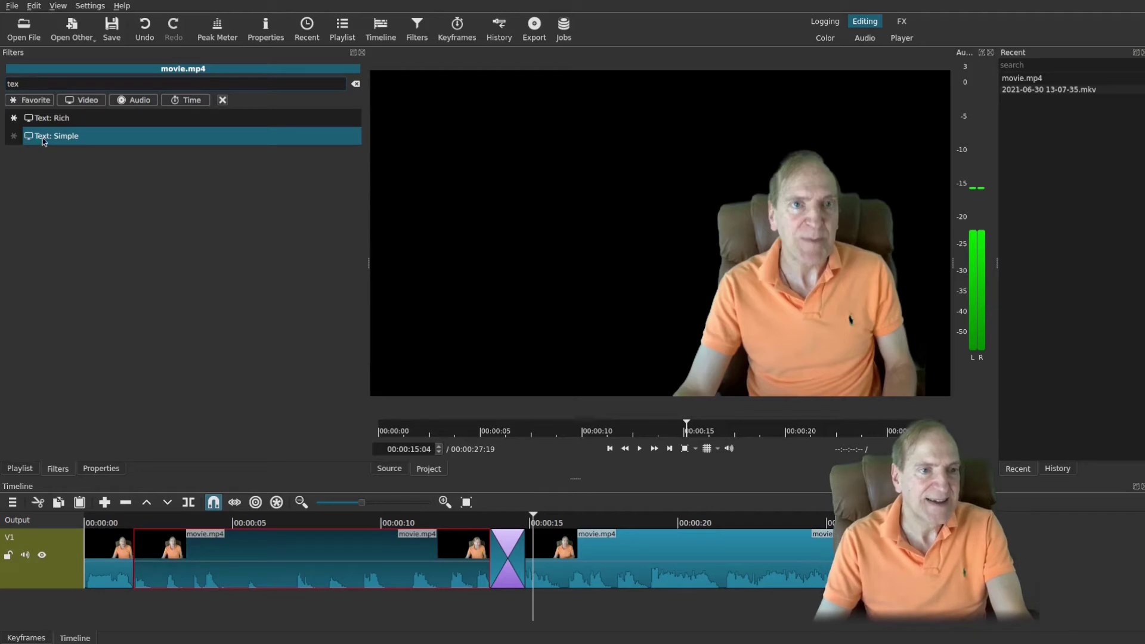
pyautogui.click(46, 140)
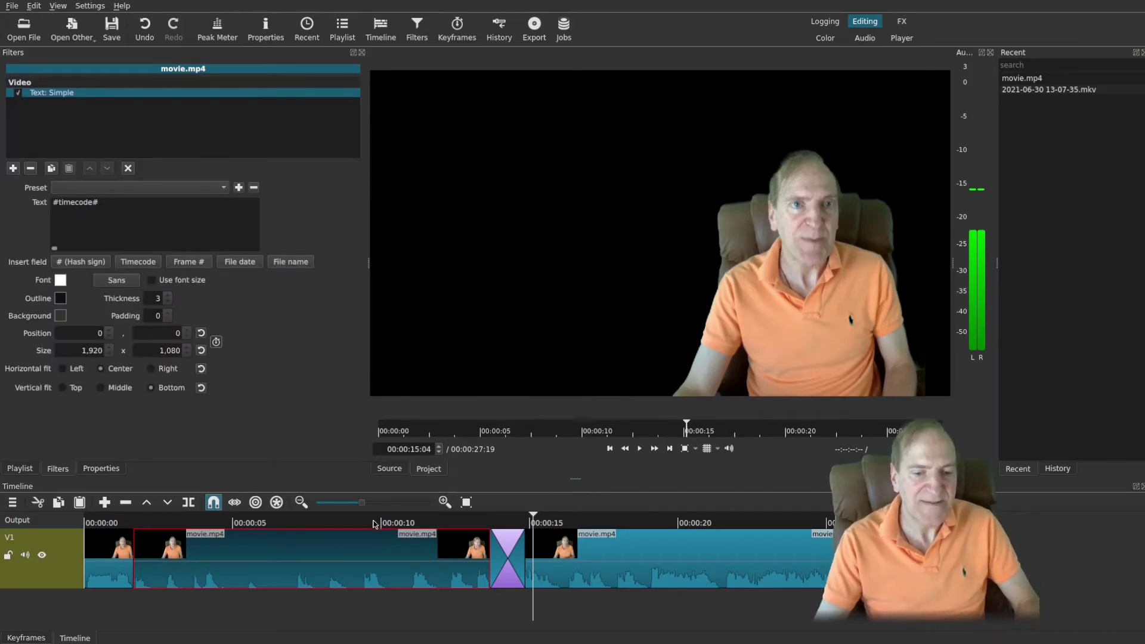
# Position the playhead at 00:00:08:06 and replace the filter's #timecode# text with "My Title"
pyautogui.moveTo(352, 525); pyautogui.dragTo(328, 525)
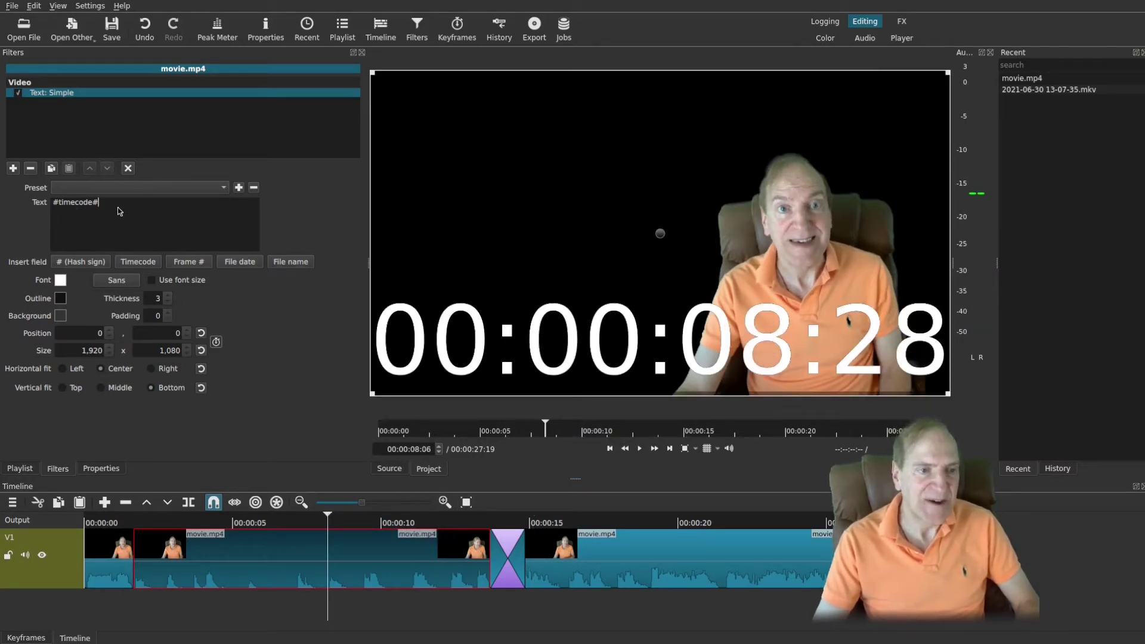
pyautogui.moveTo(116, 206); pyautogui.dragTo(54, 207)
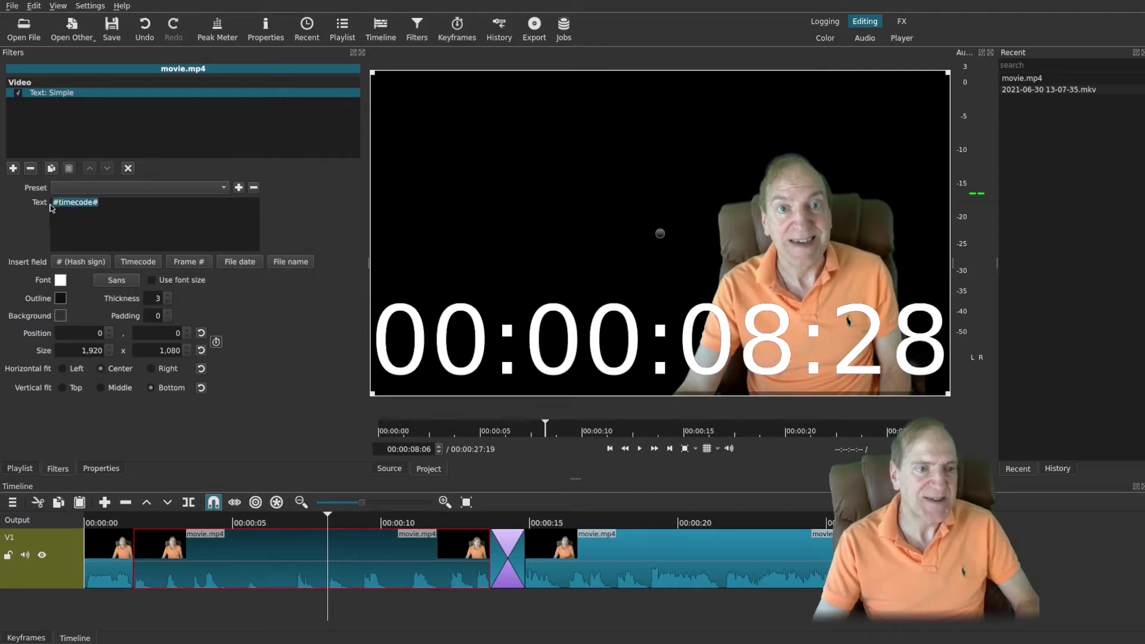
pyautogui.write('M')
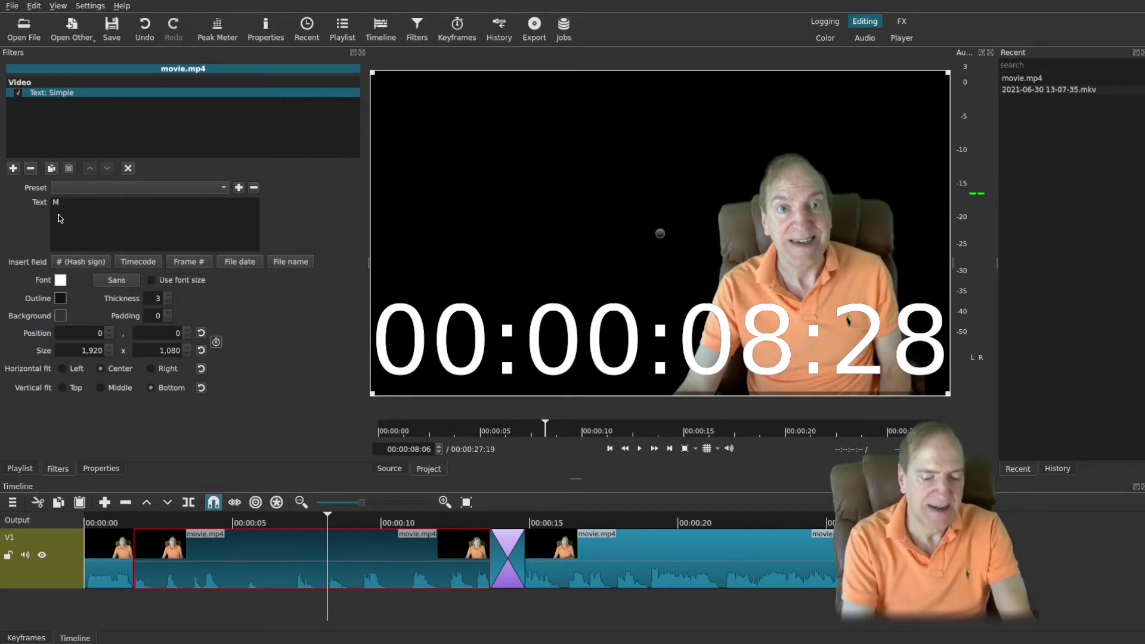
pyautogui.write('y Title')
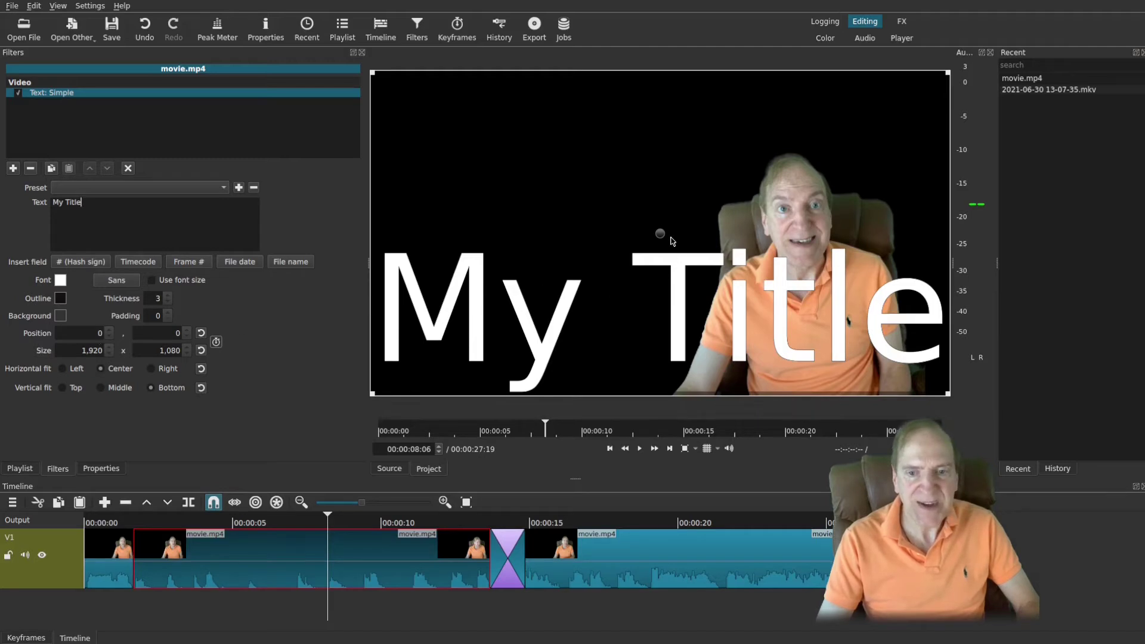
# Shrink the title's text box to 631 x 278 and place it at 206, 261 in the empty area beside the presenter
pyautogui.moveTo(661, 234); pyautogui.dragTo(718, 268)
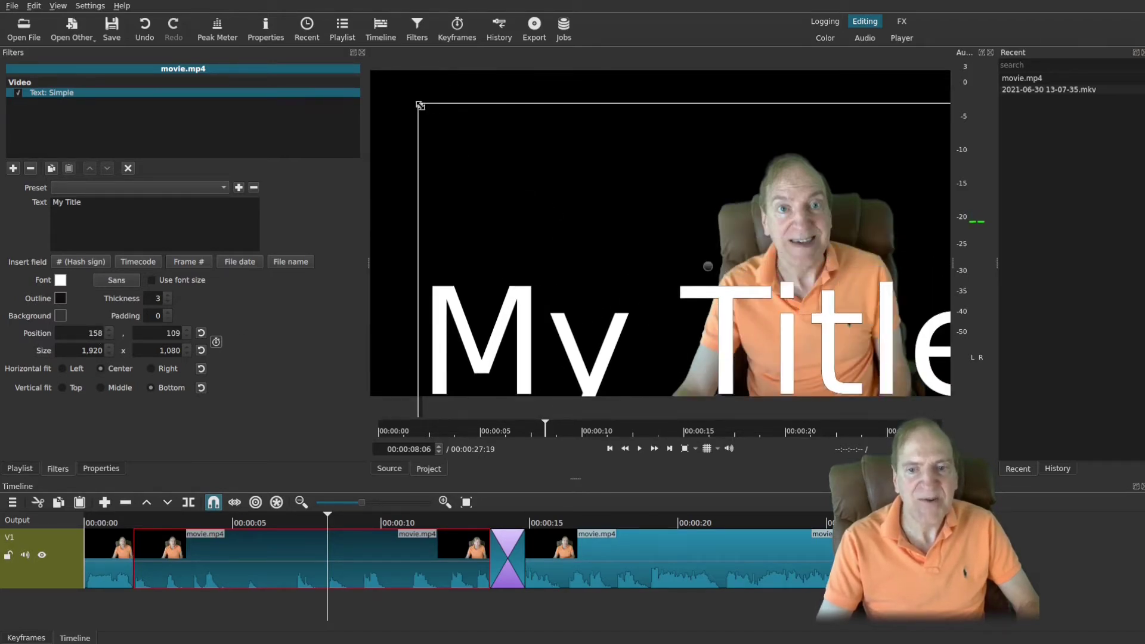
pyautogui.moveTo(420, 105); pyautogui.dragTo(788, 269)
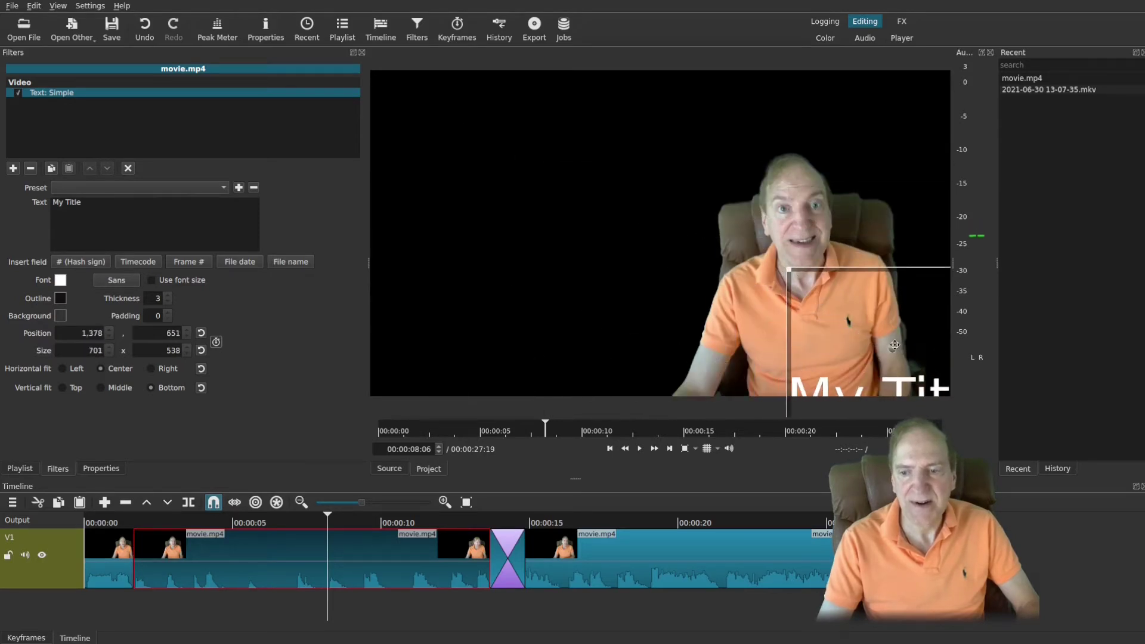
pyautogui.moveTo(893, 349); pyautogui.dragTo(512, 149)
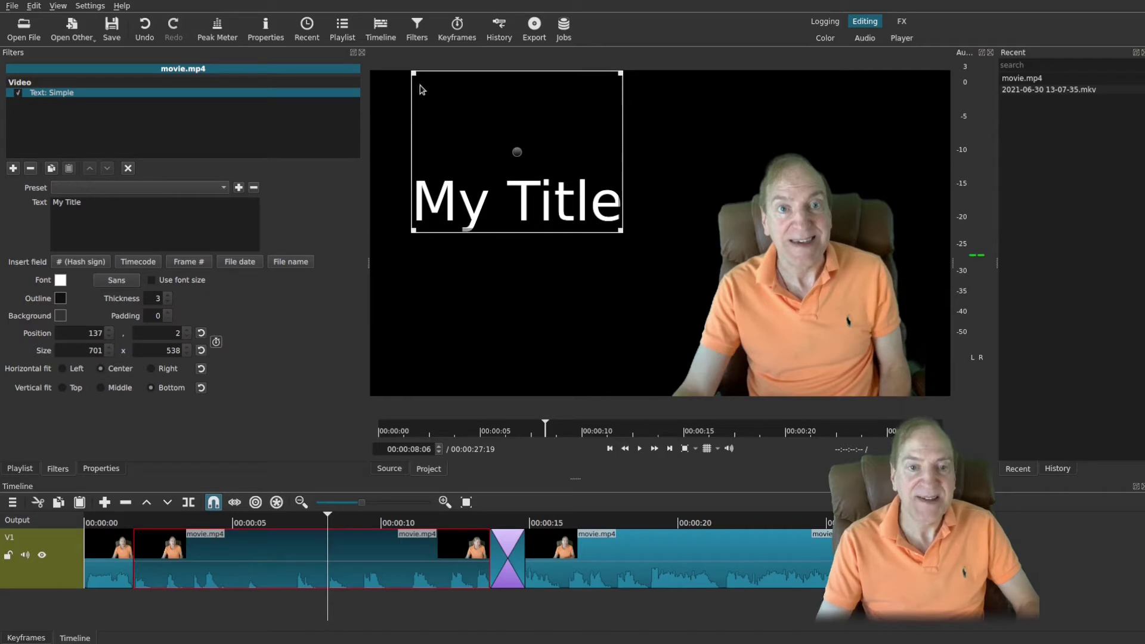
pyautogui.moveTo(414, 72); pyautogui.dragTo(435, 152)
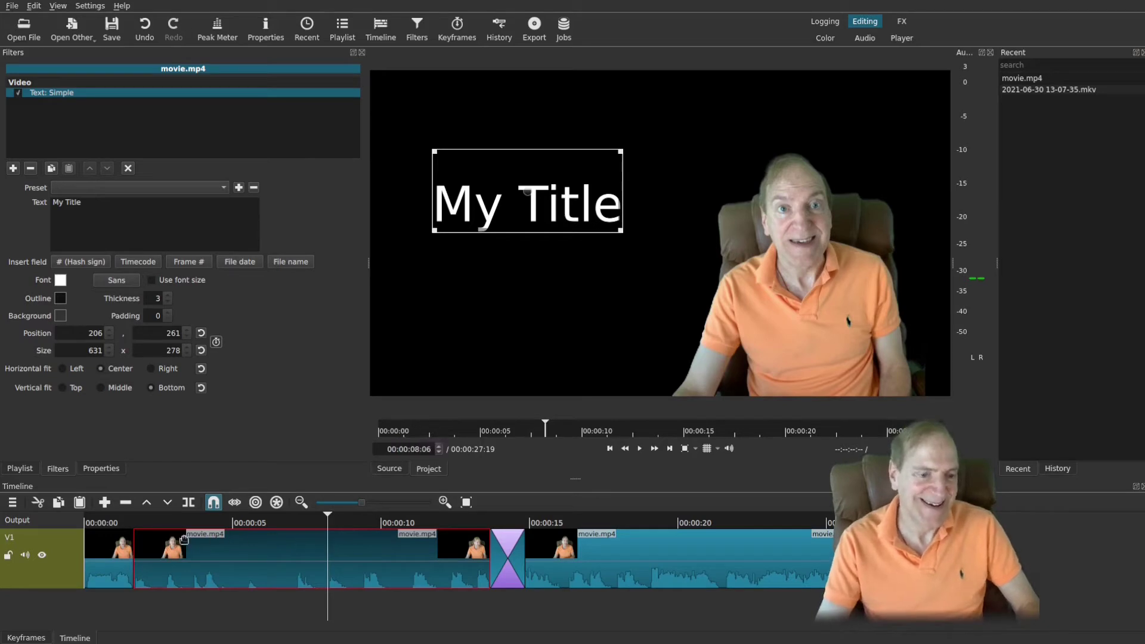
# Scrub the Shotcut timeline forward from 00:00:05:07 to check the title across the clips
pyautogui.click(239, 523)
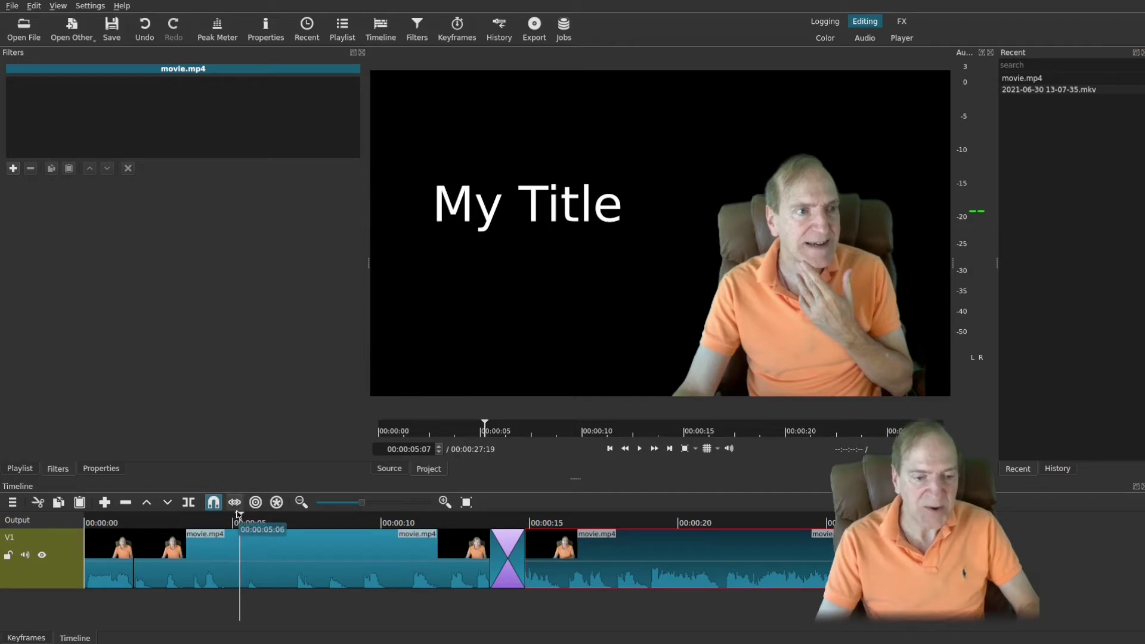
pyautogui.moveTo(243, 521); pyautogui.dragTo(654, 522)
# Switch to Flowblade, play the sequence briefly, and scrub the last V1 clip between 00:00:05:23 and 00:00:04:13
pyautogui.hotkey('alt', 'Tab')
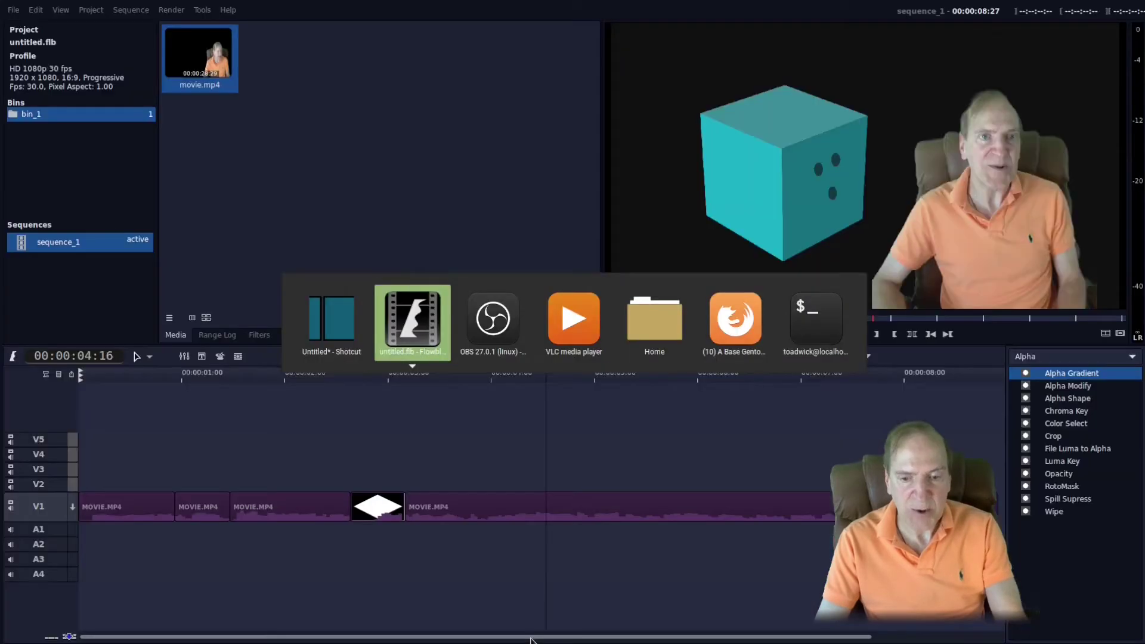
pyautogui.press('space')
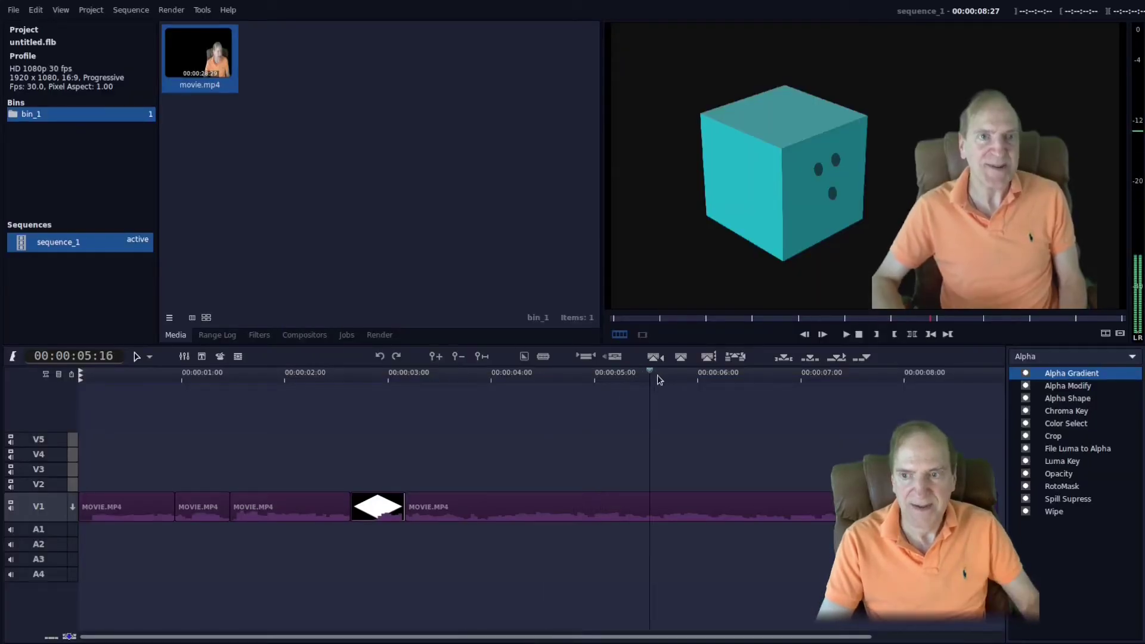
pyautogui.click(619, 377)
pyautogui.moveTo(619, 381); pyautogui.dragTo(675, 396)
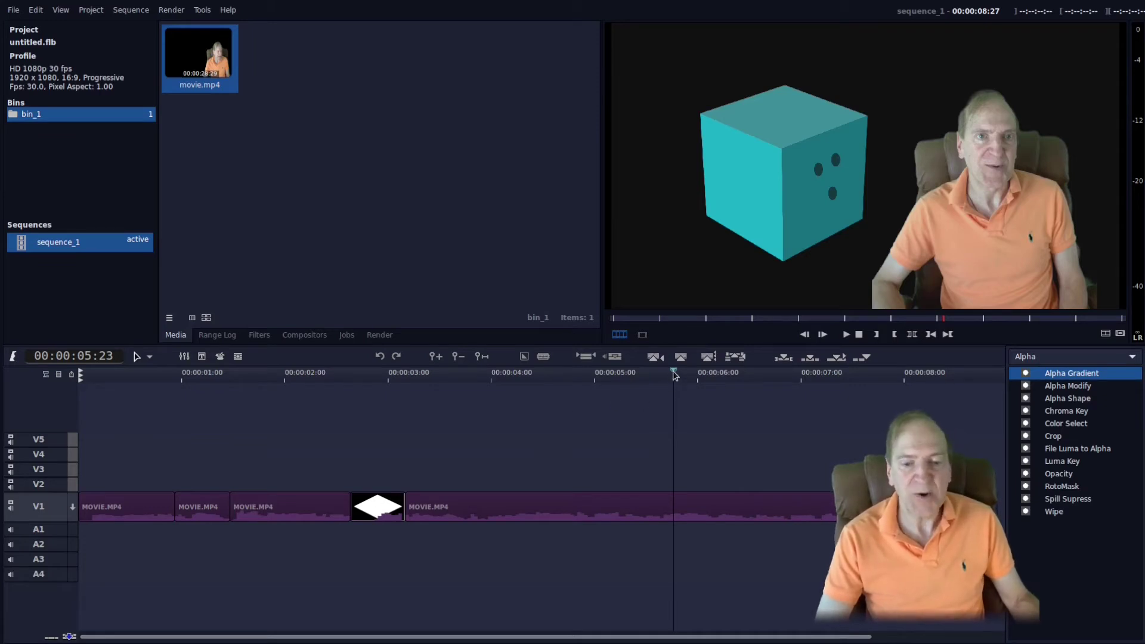
pyautogui.moveTo(675, 374); pyautogui.dragTo(532, 455)
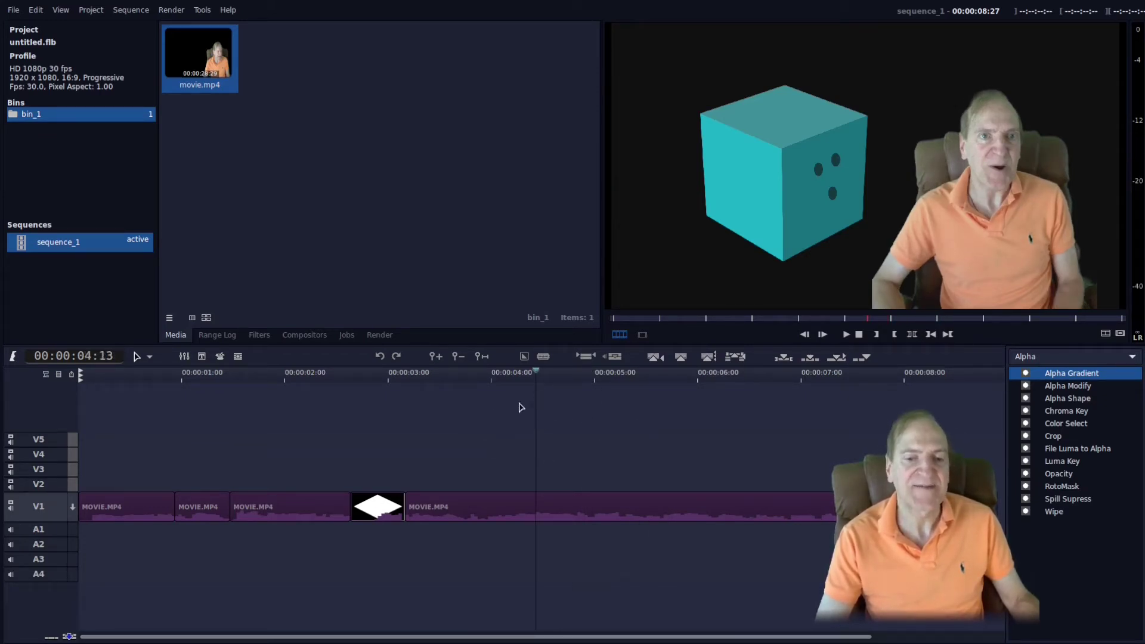
# Try splitting the last V1 clip at 00:00:05:08, and undo the split
pyautogui.moveTo(534, 407); pyautogui.dragTo(478, 512)
pyautogui.click(475, 513)
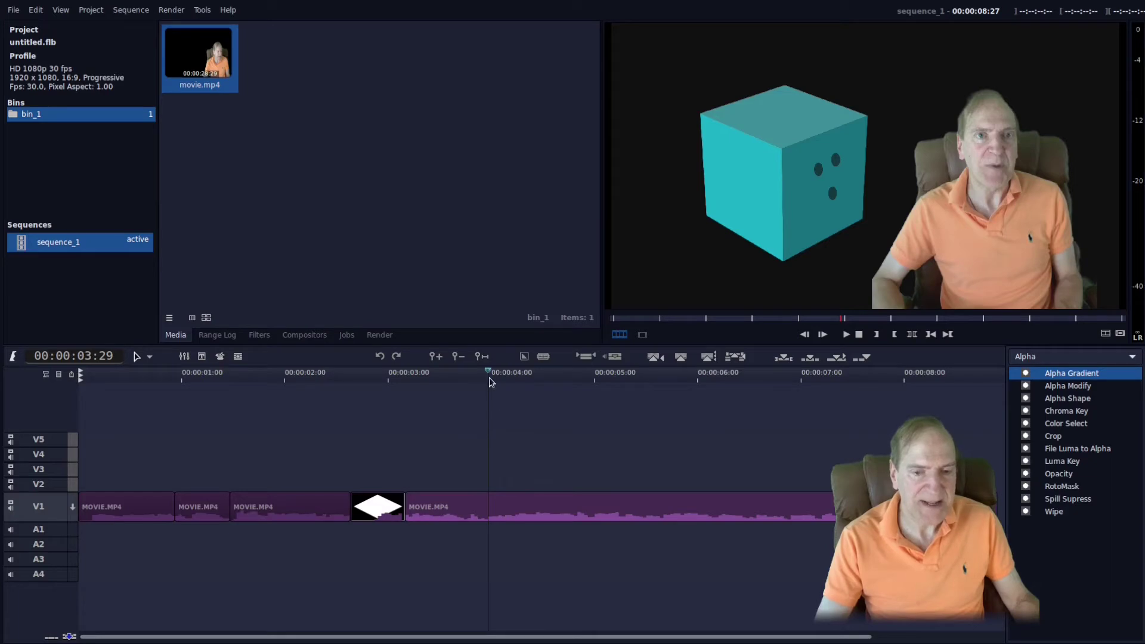
pyautogui.moveTo(487, 375); pyautogui.dragTo(625, 389)
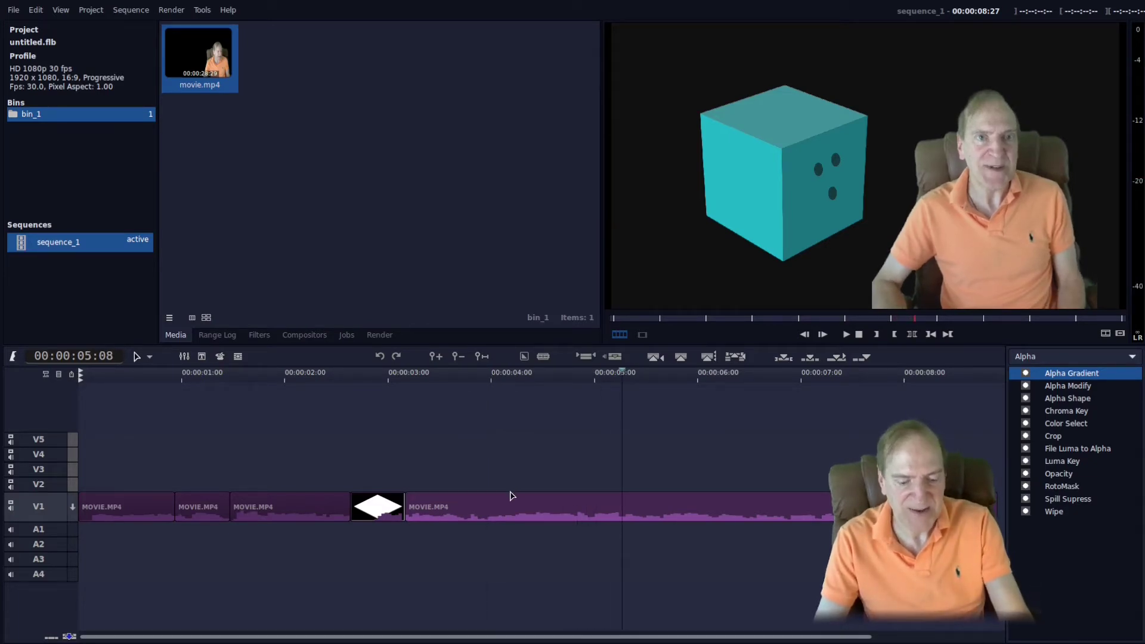
pyautogui.press('x')
pyautogui.click(533, 516)
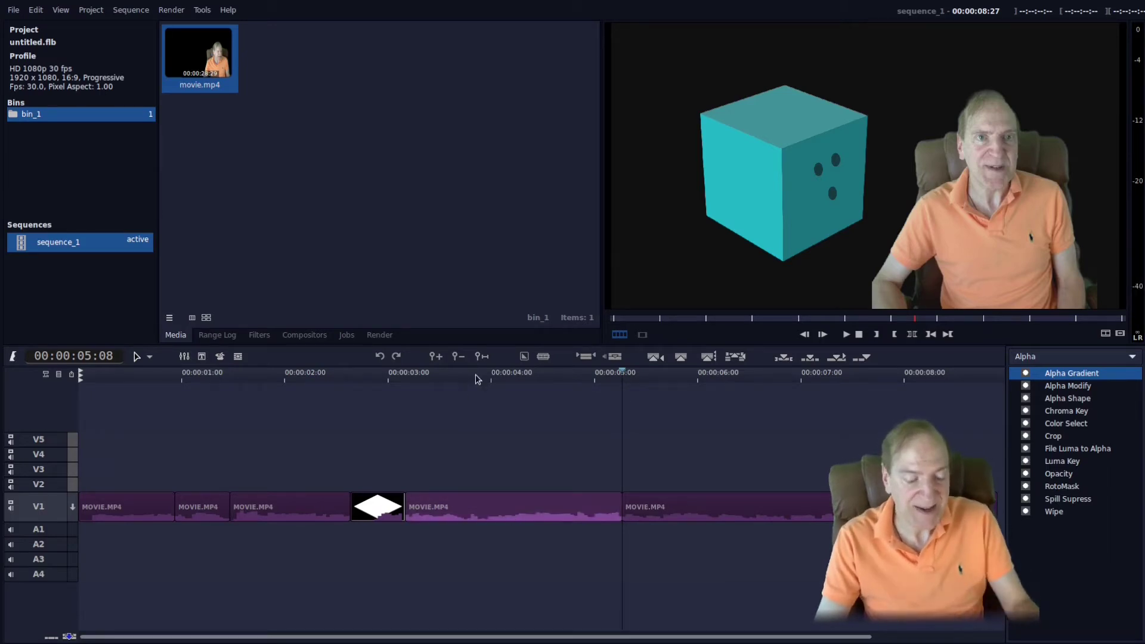
pyautogui.hotkey('ctrl', 'z')
pyautogui.click(477, 513)
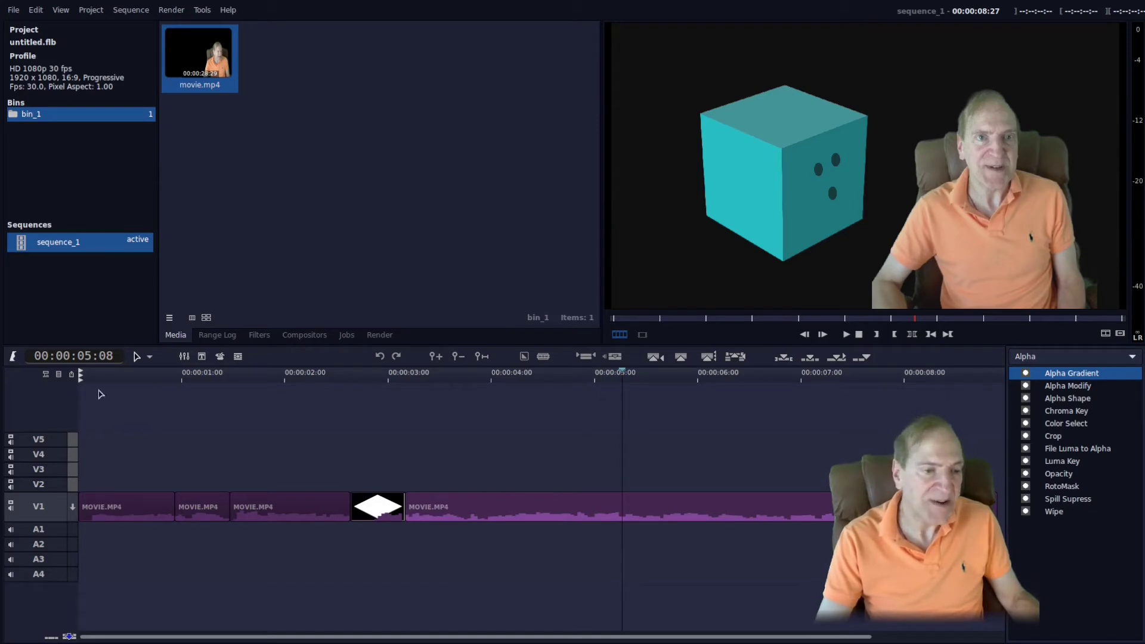
# Open the Titler and replace the default layer text with "My Title"
pyautogui.click(203, 357)
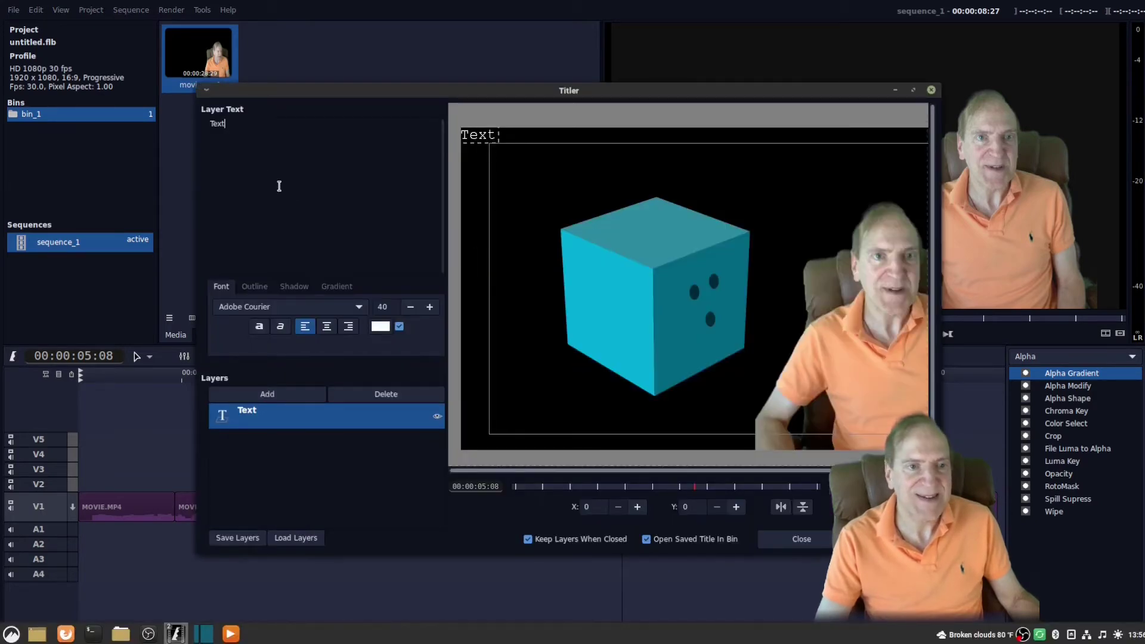
pyautogui.moveTo(234, 125); pyautogui.dragTo(189, 129)
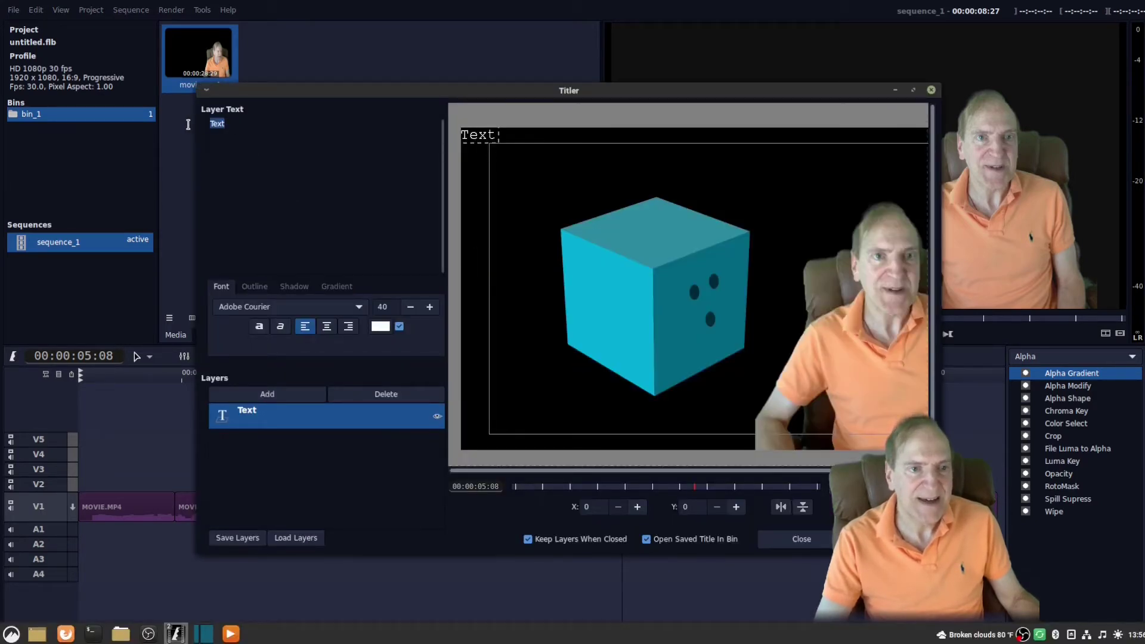
pyautogui.write('My Title')
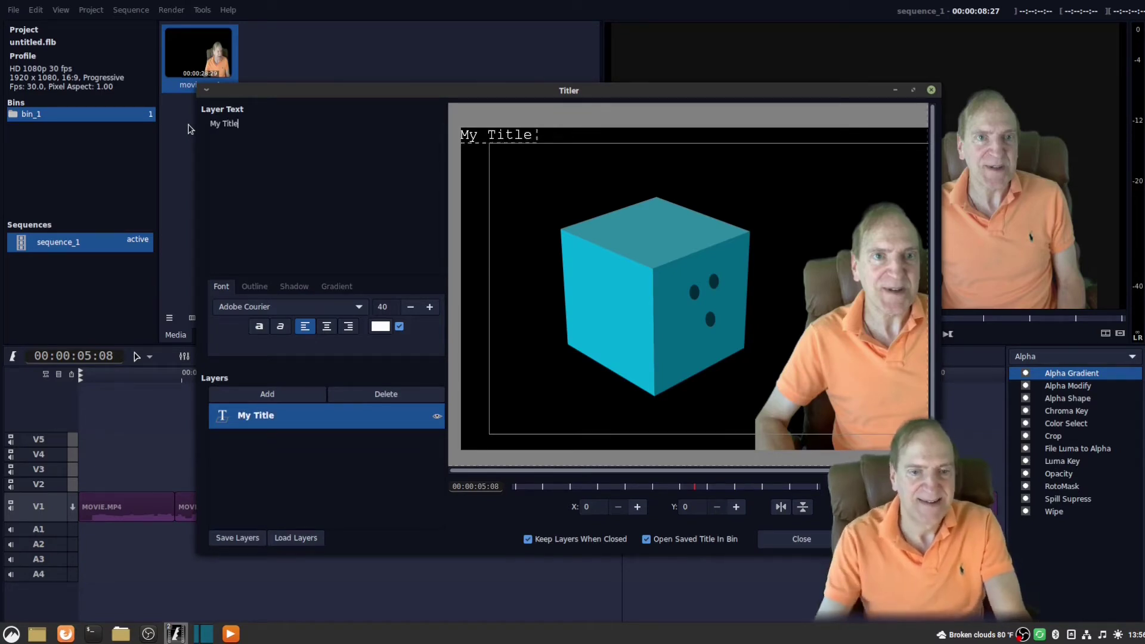
# Set the title layer's font size to 52 and make it bold
pyautogui.moveTo(658, 91); pyautogui.dragTo(608, 72)
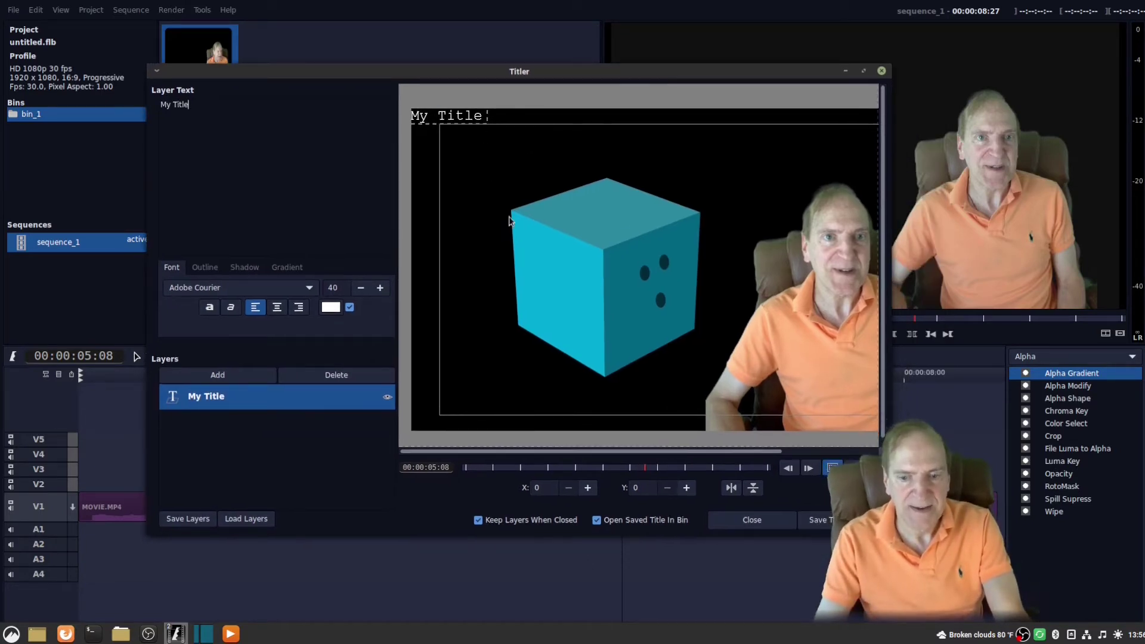
pyautogui.click(380, 289)
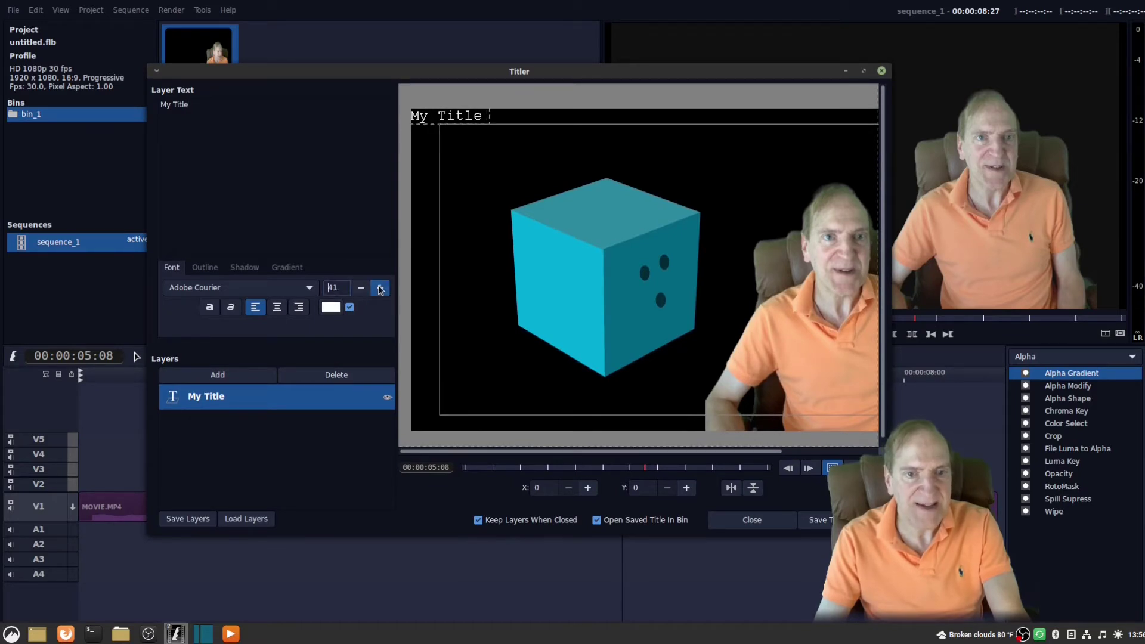
pyautogui.click(380, 289)
pyautogui.click(380, 288)
pyautogui.click(380, 288)
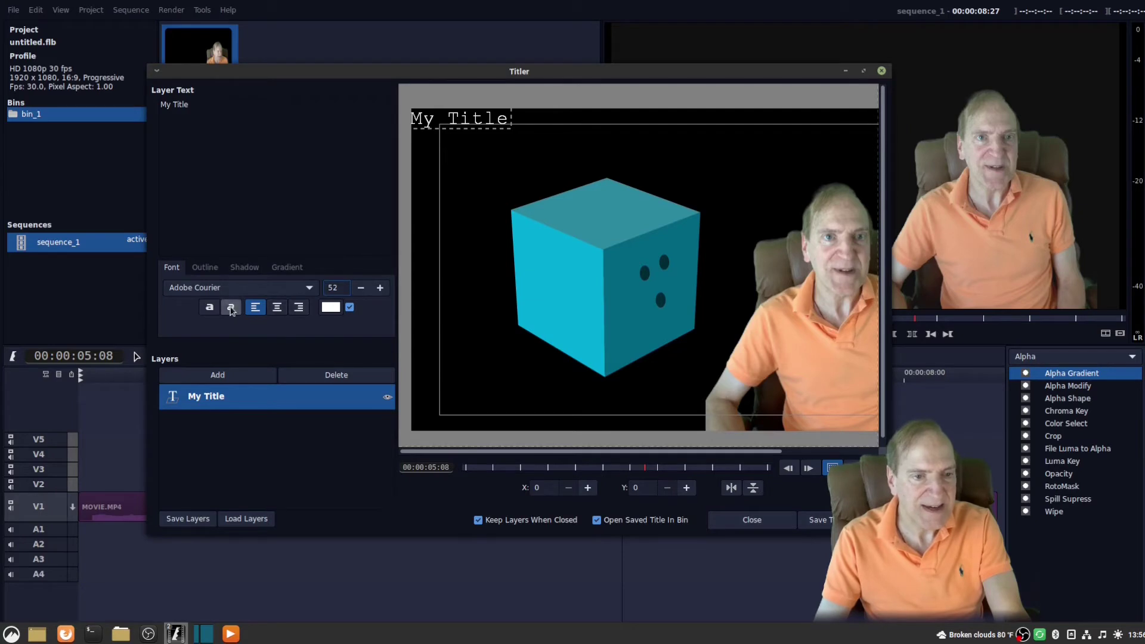
pyautogui.click(210, 308)
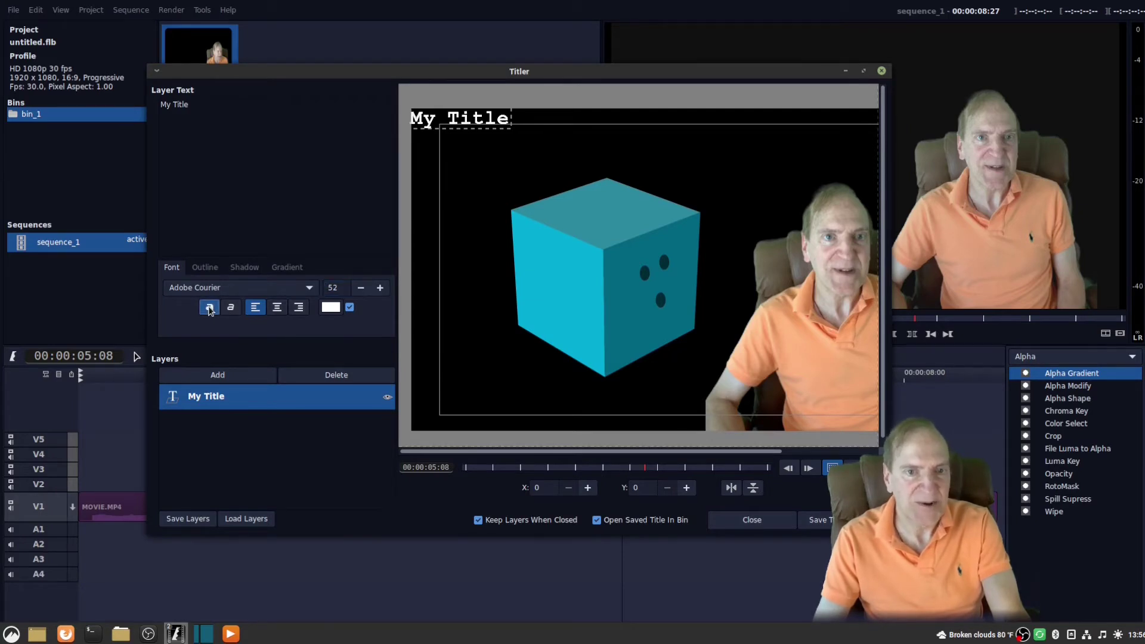
# Try italic on the title layer, turn it off again, and increase the font size to 59
pyautogui.click(231, 307)
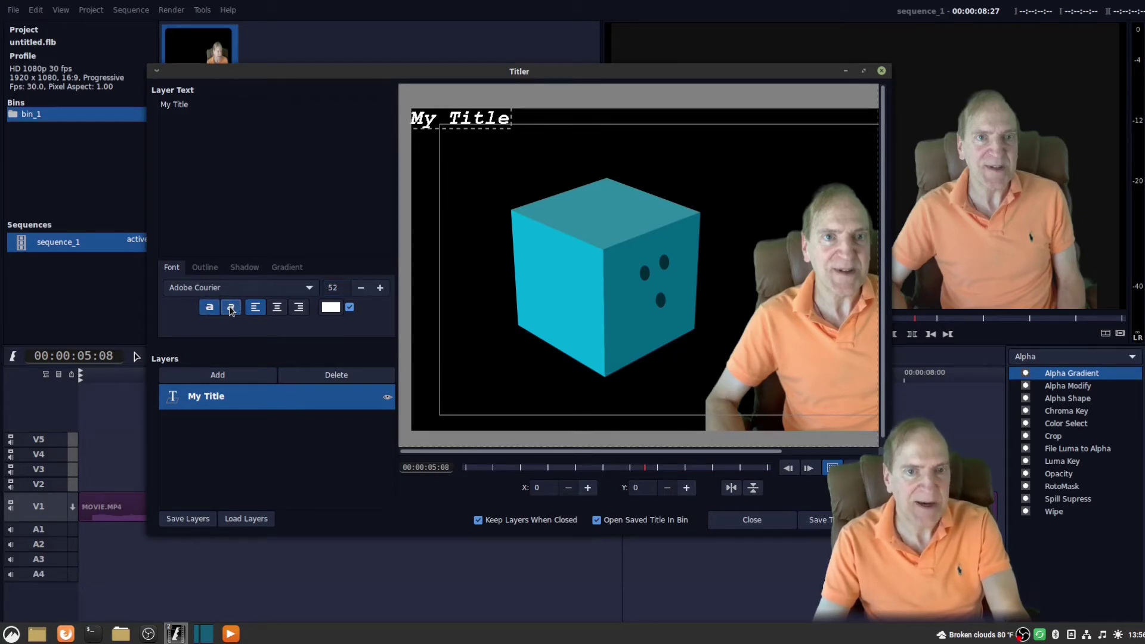
pyautogui.click(231, 308)
pyautogui.click(380, 288)
pyautogui.click(380, 288)
pyautogui.click(380, 288)
pyautogui.click(380, 288)
pyautogui.click(380, 288)
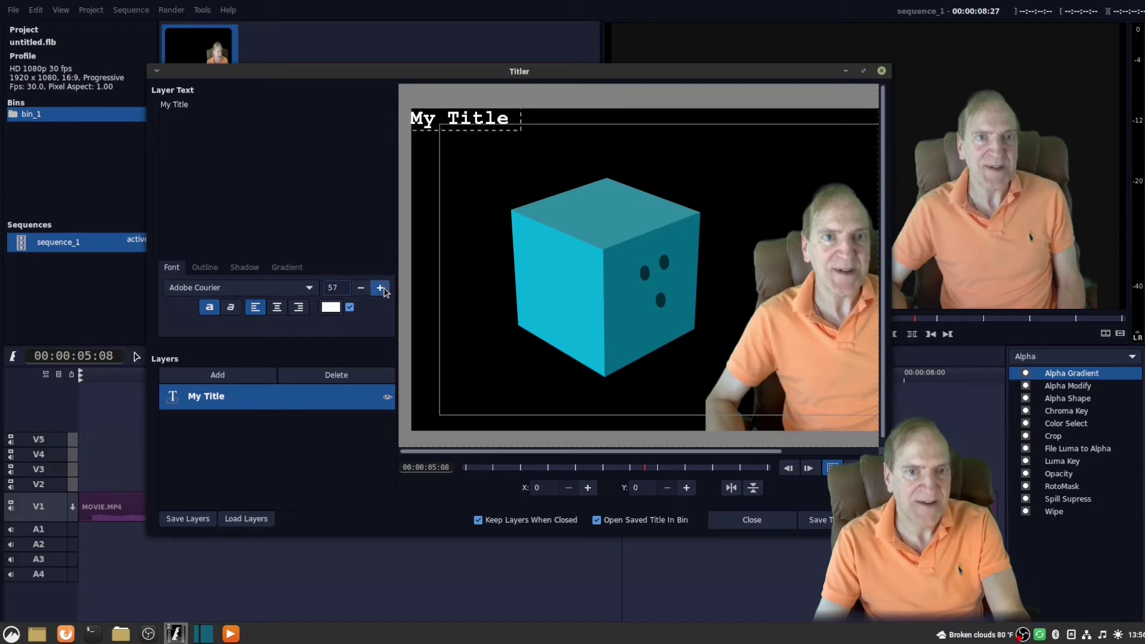
pyautogui.click(380, 288)
pyautogui.click(380, 288)
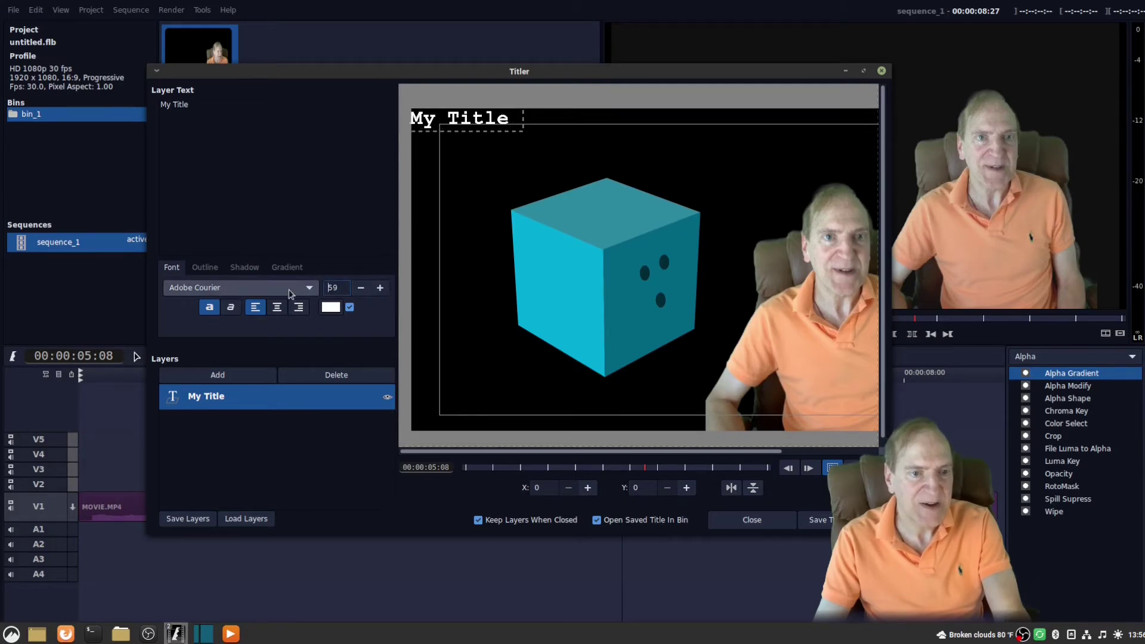
# Change the title's font to B&H Lucida and move the title to X 926, Y 225, above the presenter
pyautogui.click(309, 289)
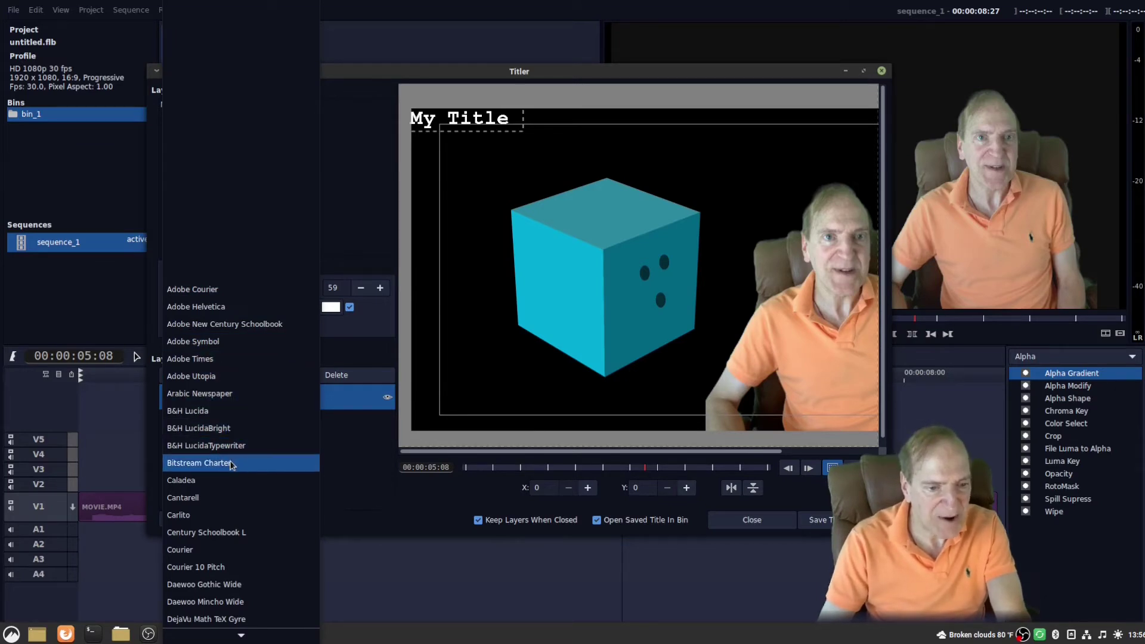
pyautogui.click(209, 411)
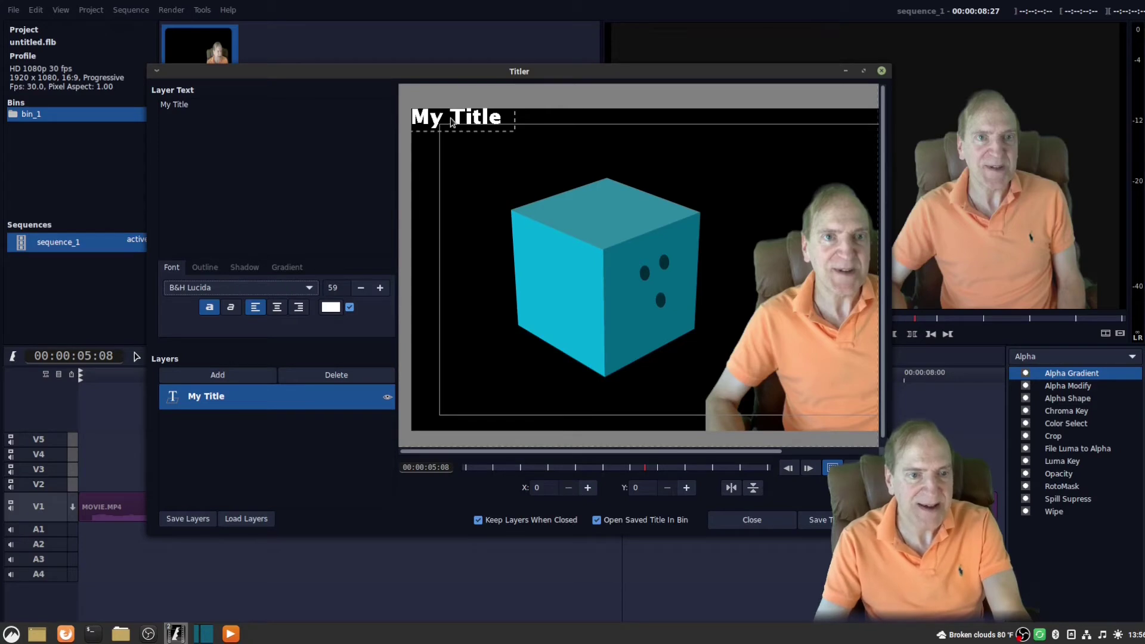
pyautogui.moveTo(453, 122); pyautogui.dragTo(715, 193)
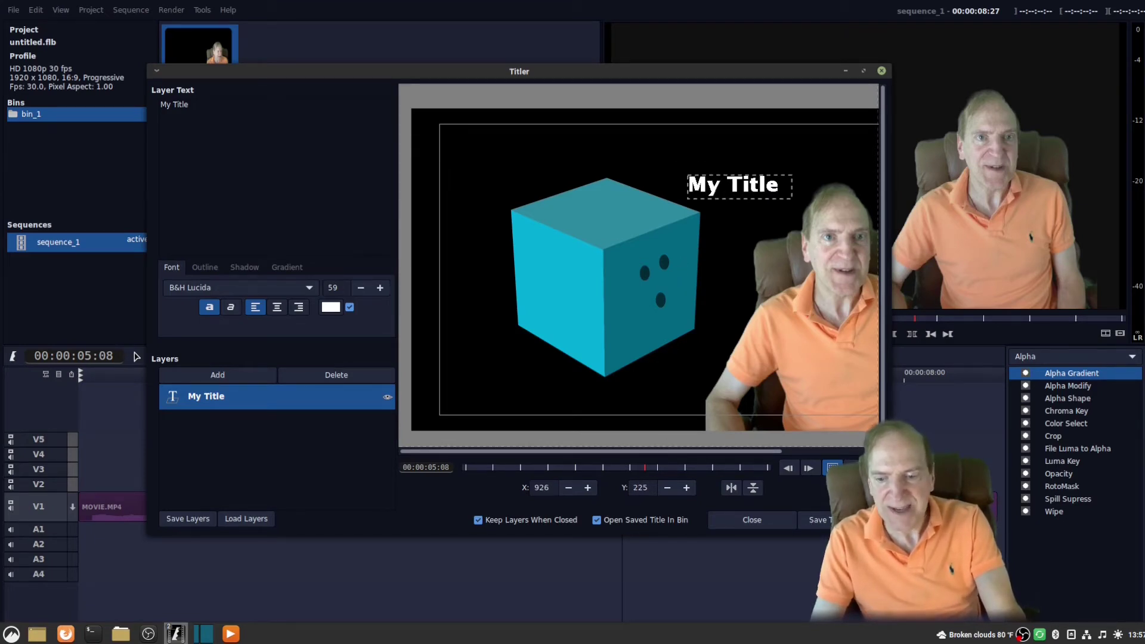
# Save the title graphic as title.png in the home folder and close the Titler
pyautogui.click(815, 519)
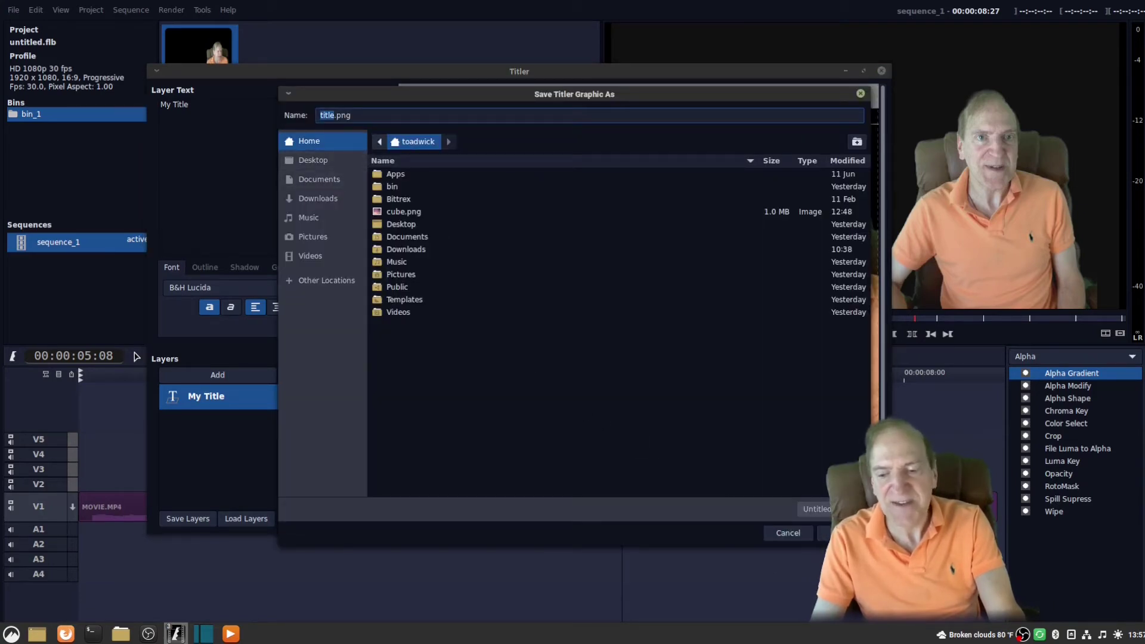
pyautogui.click(841, 533)
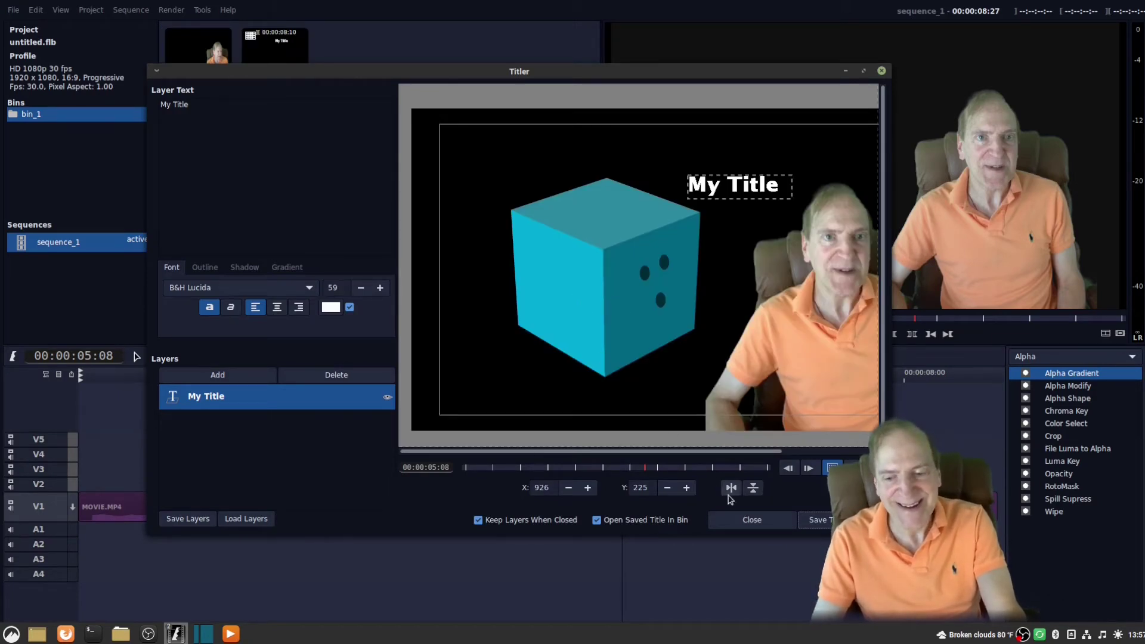
pyautogui.click(751, 520)
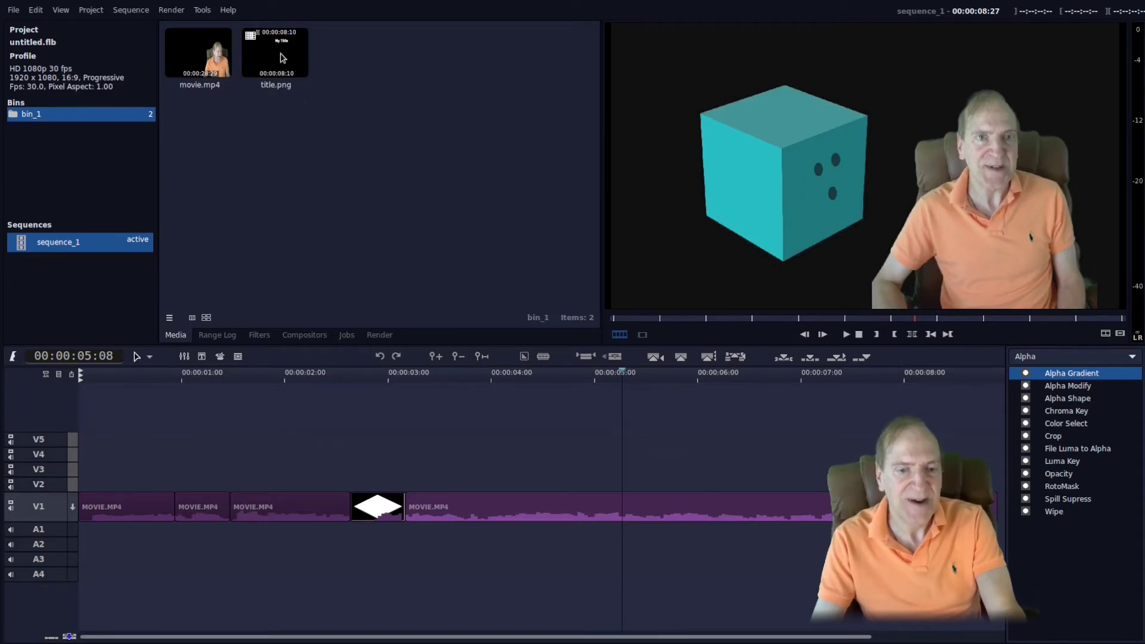
# Place title.png on track V2 starting at 00:00:03:12, and preview the frame at 00:00:03:23
pyautogui.moveTo(283, 58); pyautogui.dragTo(513, 489)
pyautogui.moveTo(650, 485); pyautogui.dragTo(560, 488)
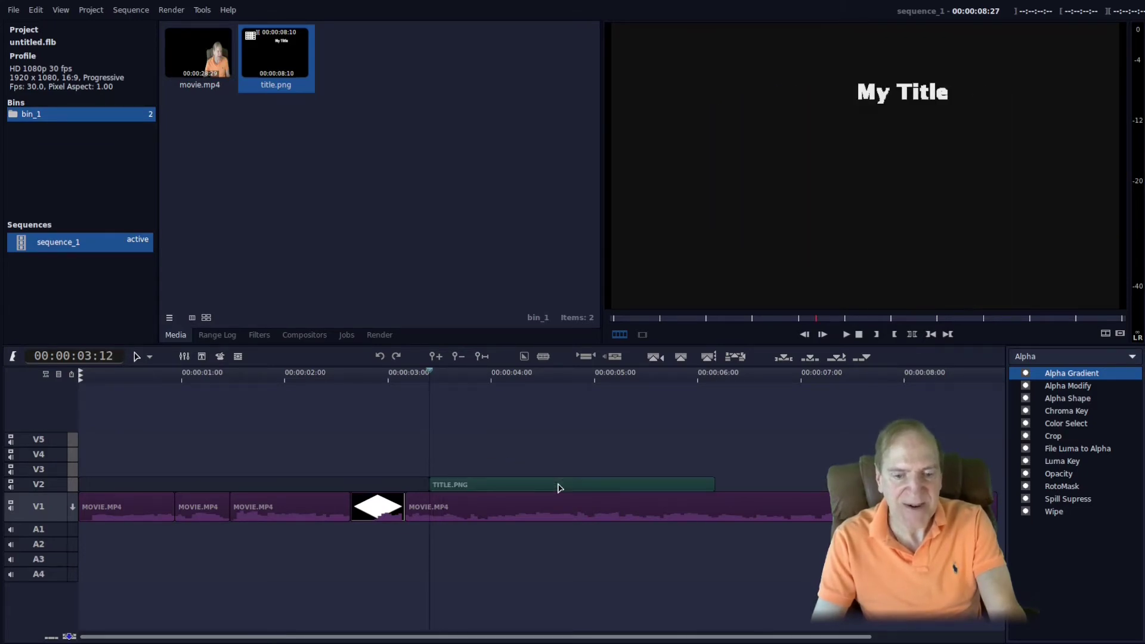
pyautogui.click(475, 374)
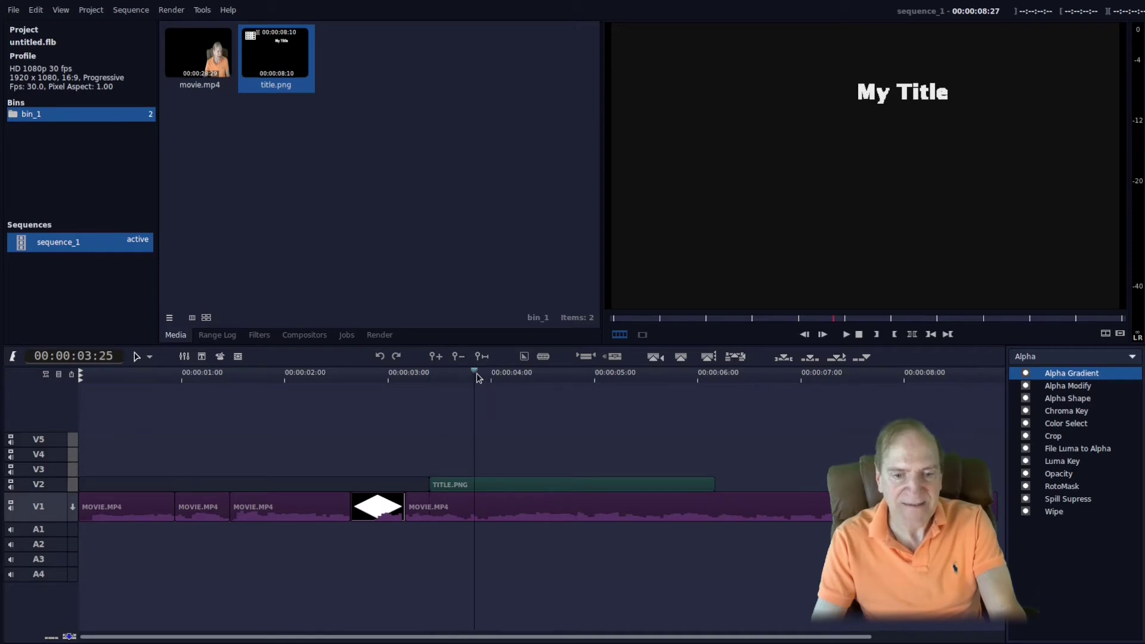
pyautogui.click(468, 374)
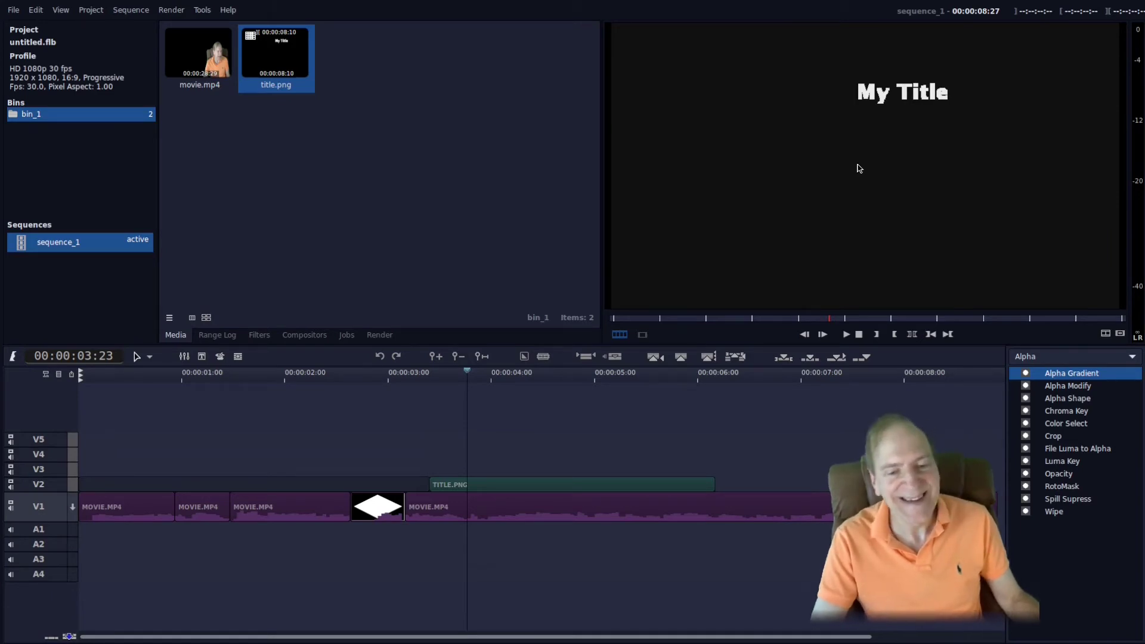
# Add an Affine Blend compositor to the title clip and move the title onto the cube, to about X 525, Y 624
pyautogui.click(506, 489)
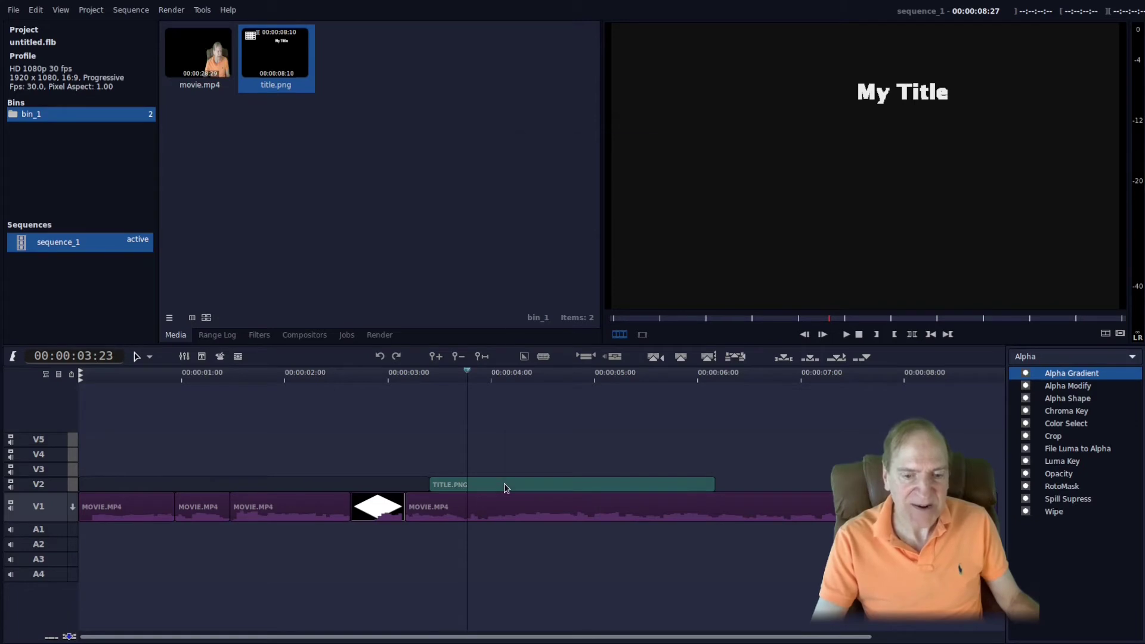
pyautogui.rightClick(505, 487)
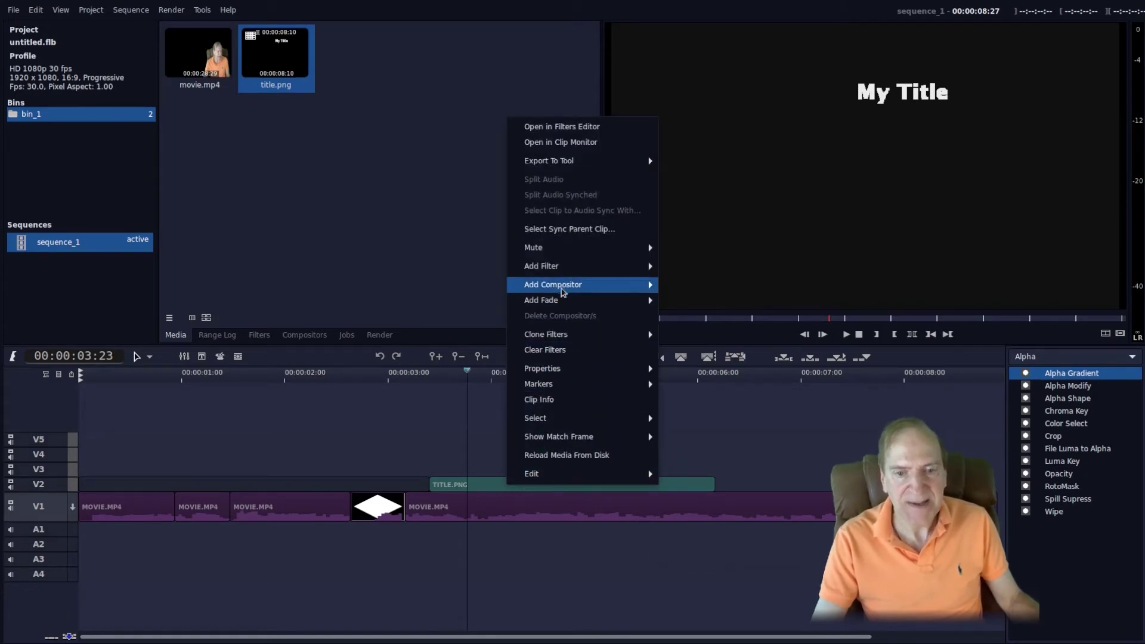
pyautogui.moveTo(564, 292)
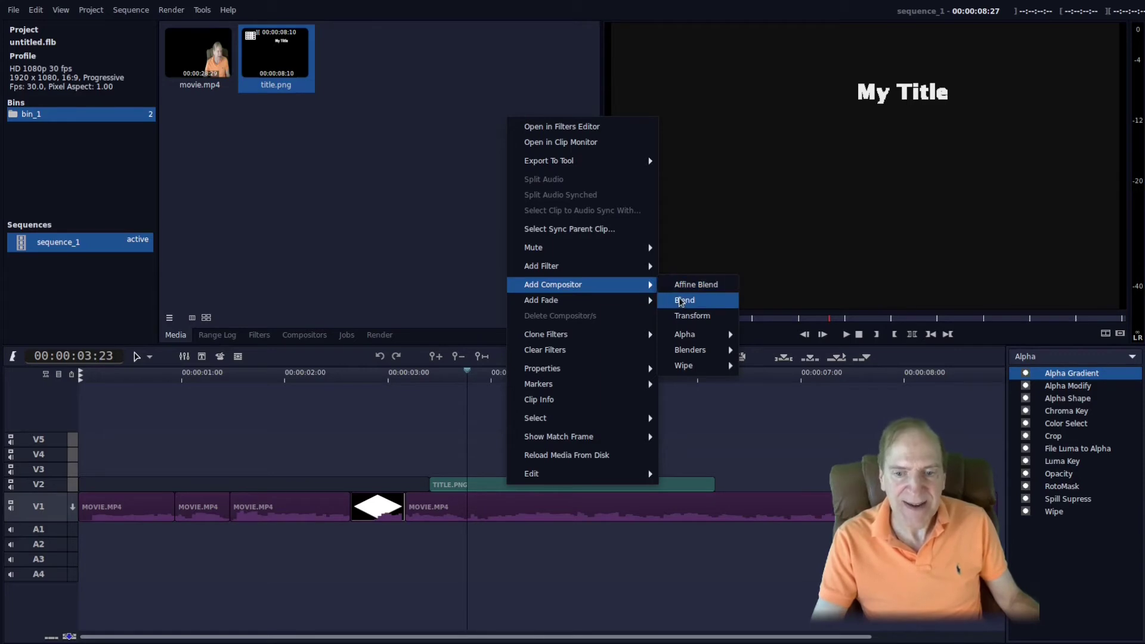
pyautogui.click(697, 286)
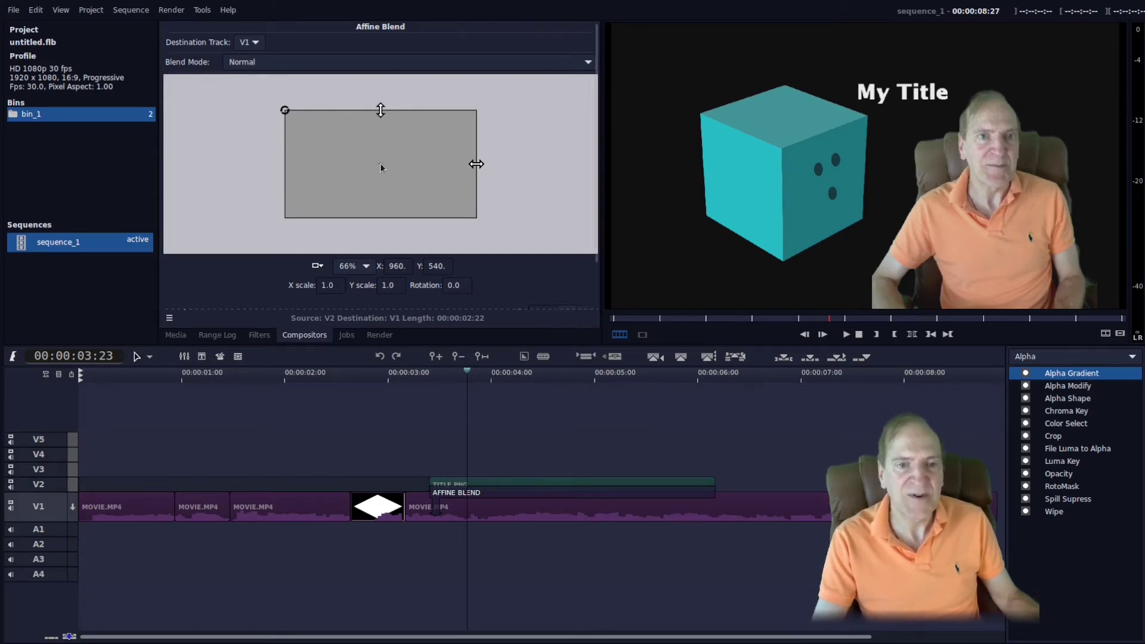
pyautogui.moveTo(380, 164); pyautogui.dragTo(337, 173)
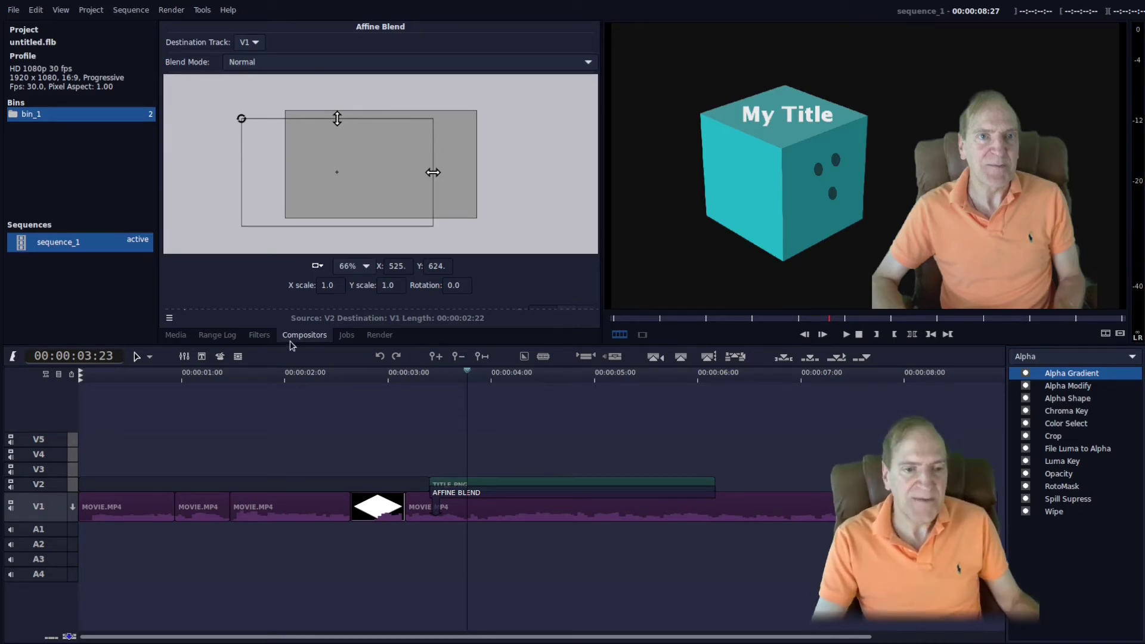
# Trim the end of the V1 clip beneath the title back to about 00:00:07:04
pyautogui.rightClick(525, 485)
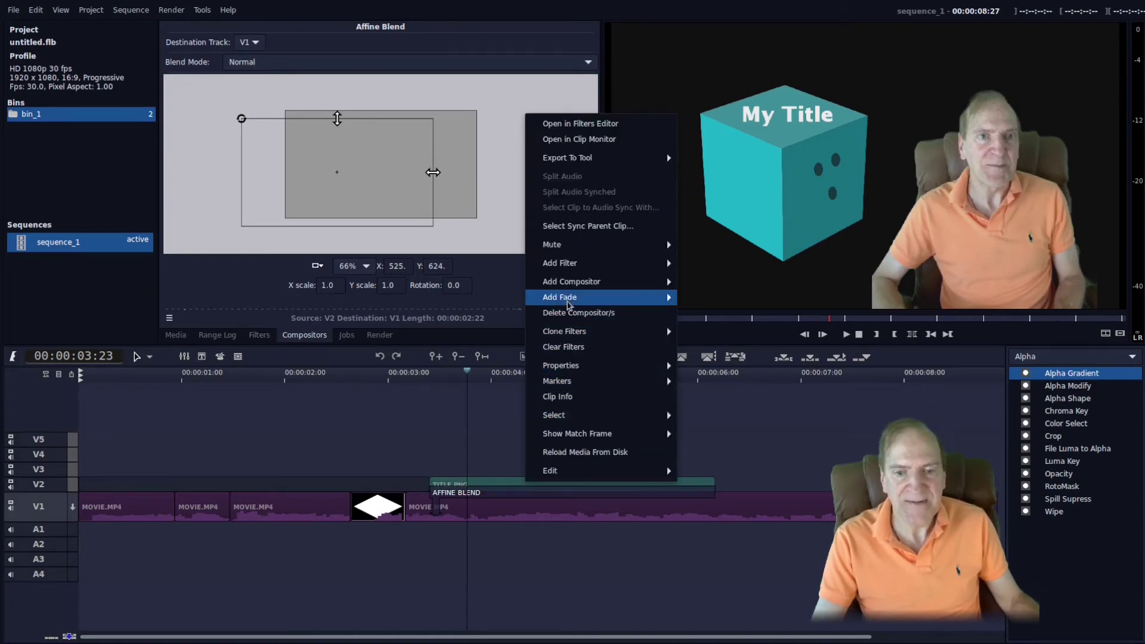
pyautogui.click(175, 456)
pyautogui.press('End')
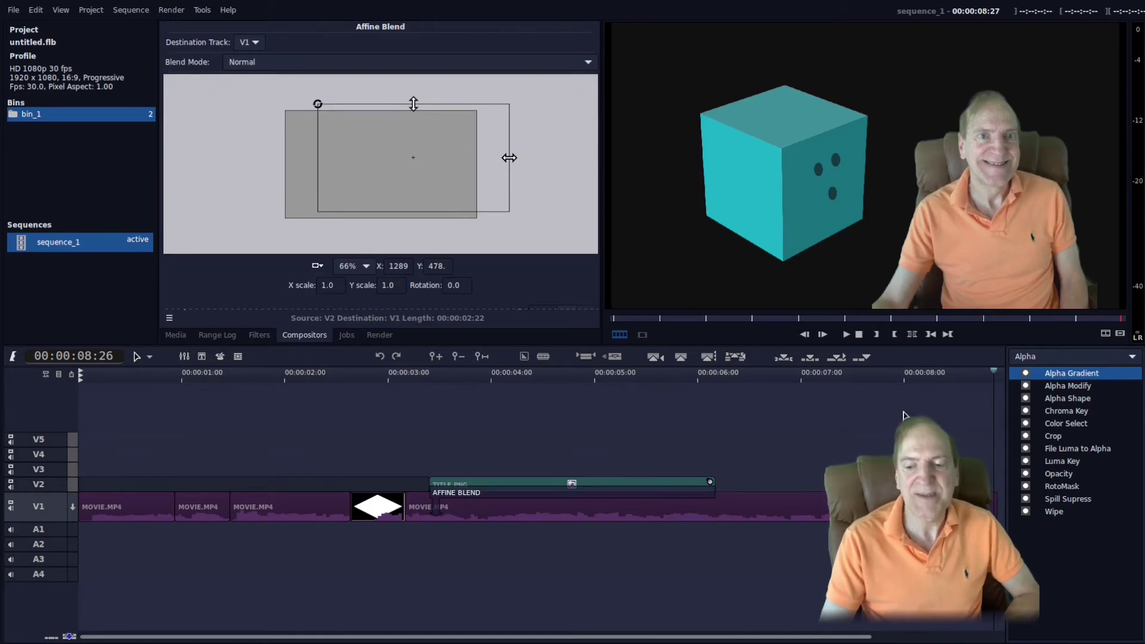
pyautogui.click(887, 374)
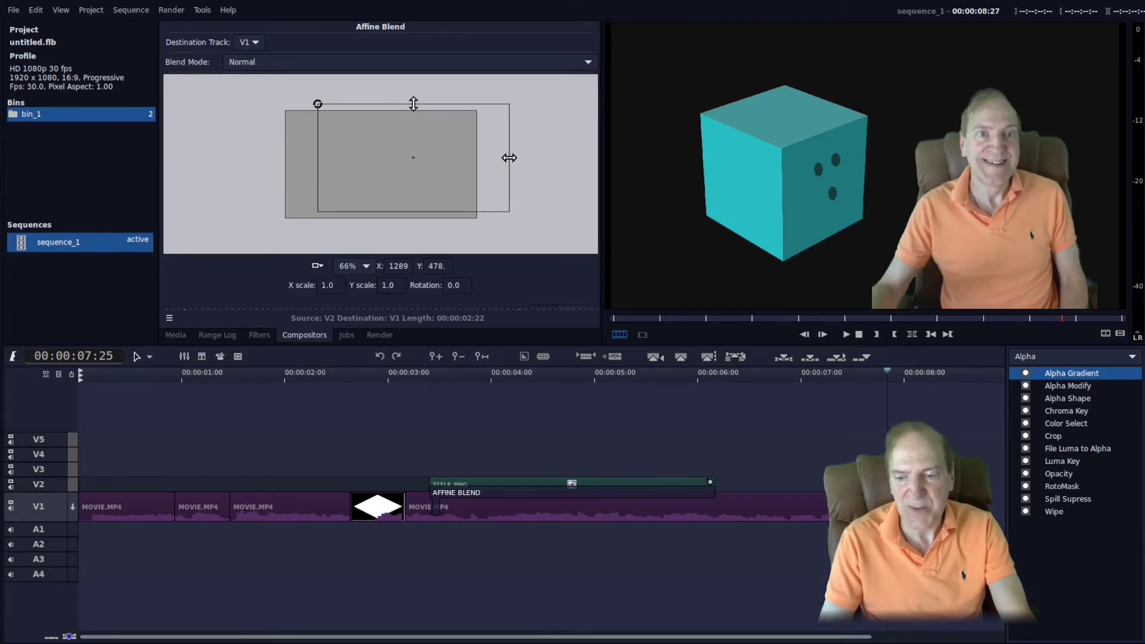
pyautogui.click(615, 510)
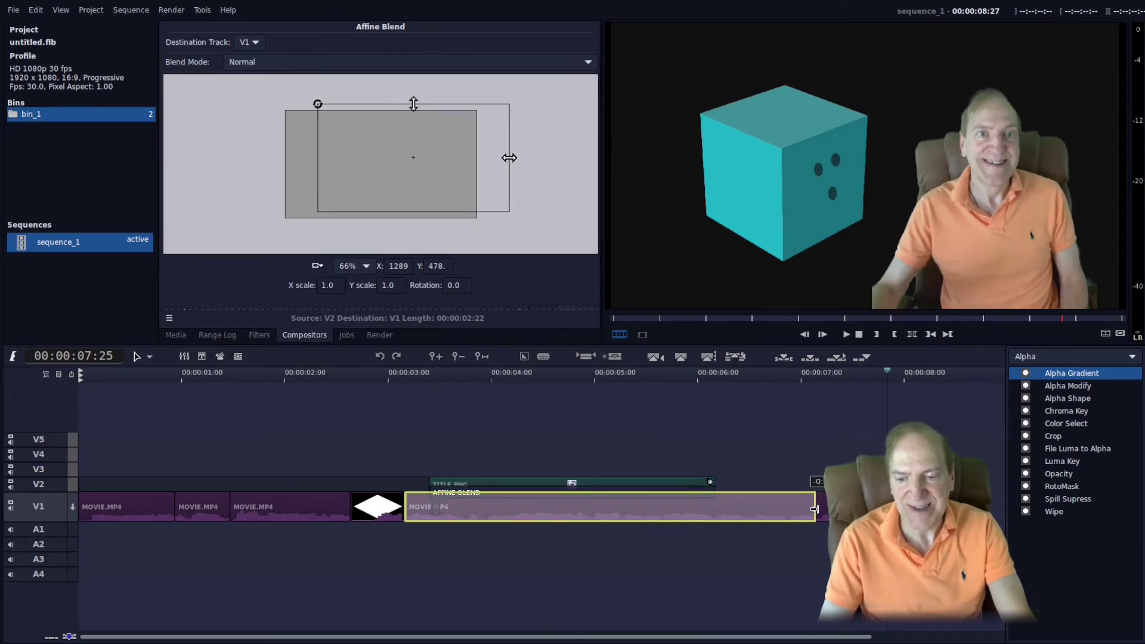
pyautogui.moveTo(815, 509); pyautogui.dragTo(816, 510)
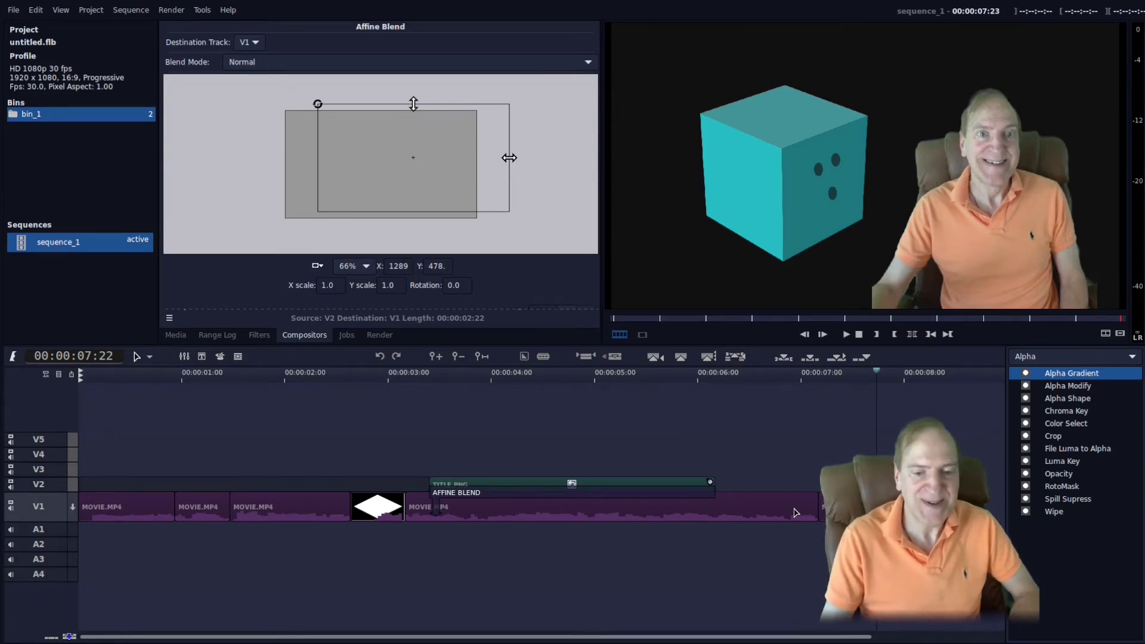
# Scrub over the title clip from 00:00:03:29 to 00:00:04:15 and turn off audio scrubbing
pyautogui.click(489, 377)
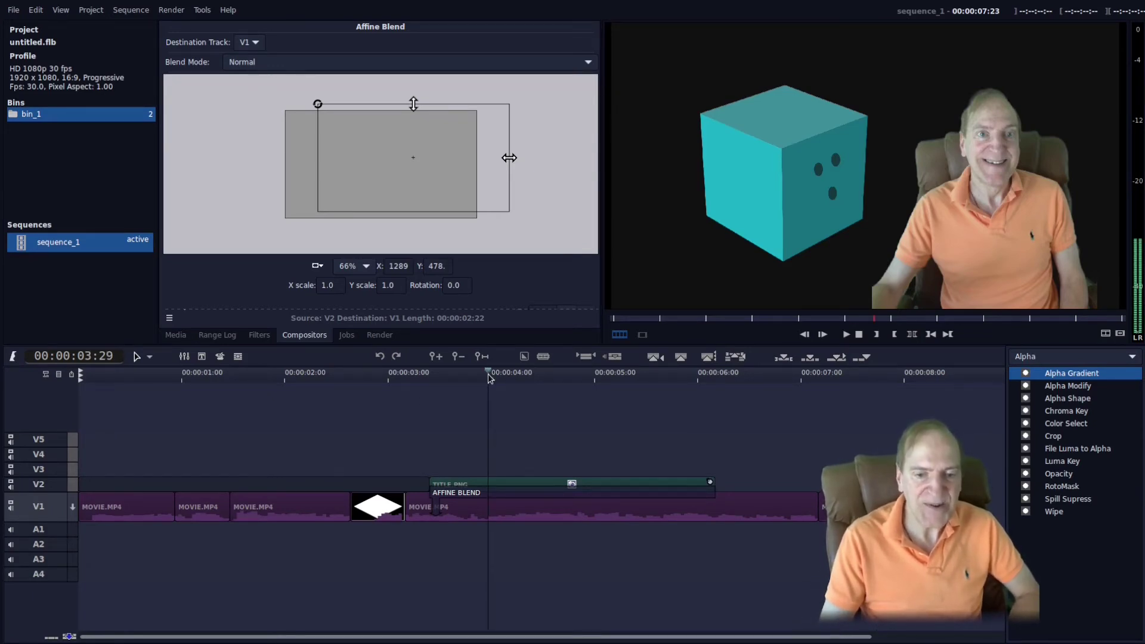
pyautogui.moveTo(489, 376); pyautogui.dragTo(544, 404)
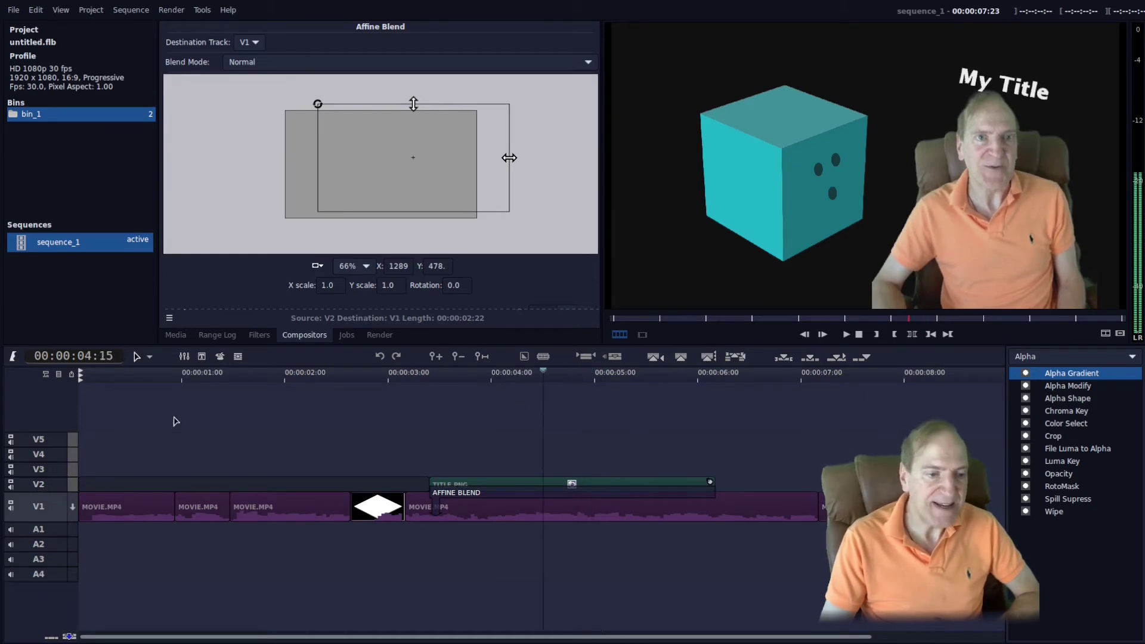
pyautogui.click(47, 377)
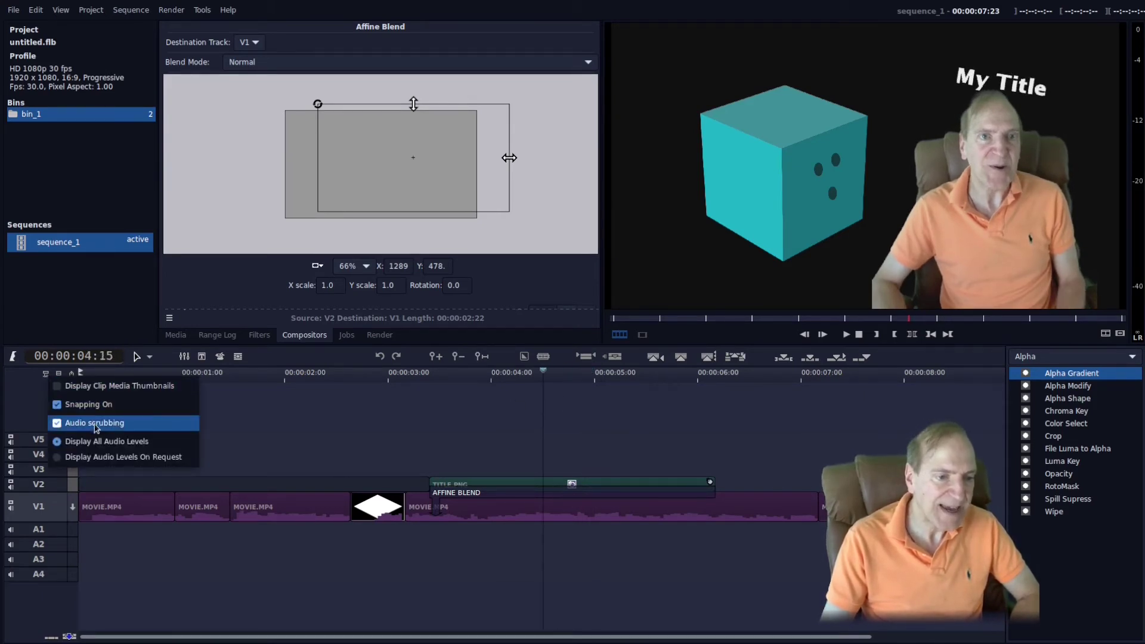
pyautogui.click(57, 425)
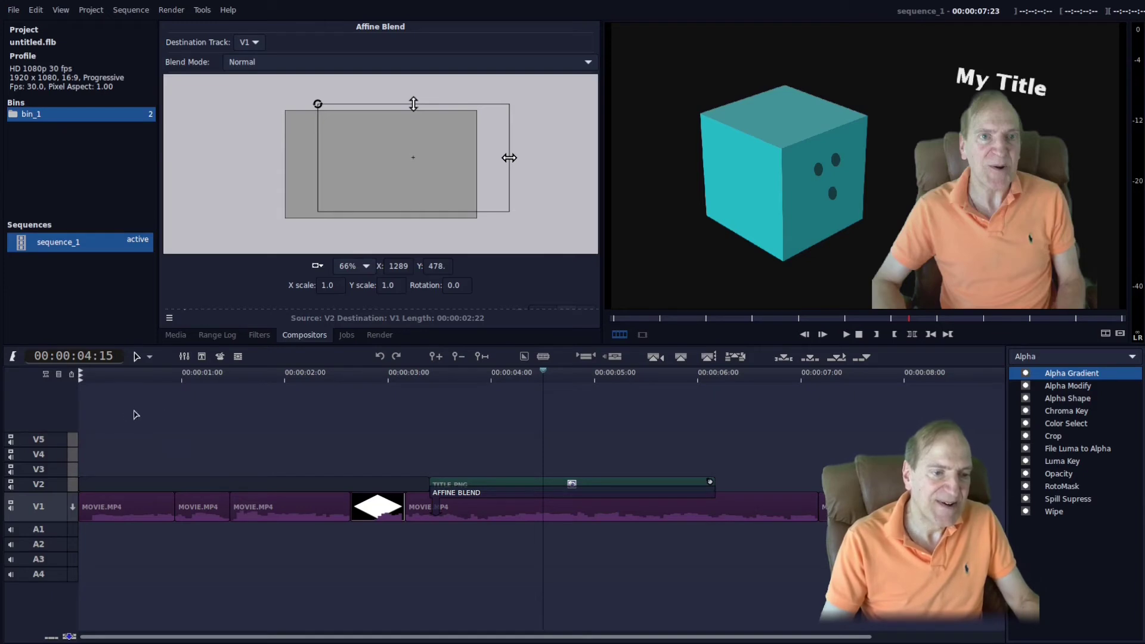
# Show clip media thumbnails on the timeline, and hide them again
pyautogui.click(46, 375)
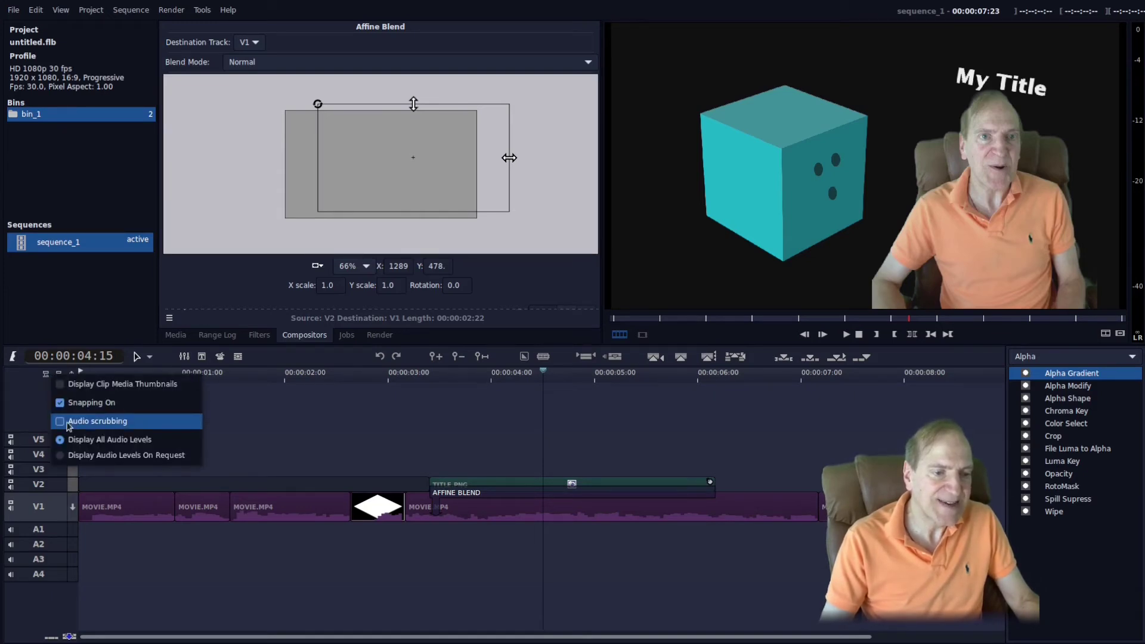
pyautogui.click(63, 385)
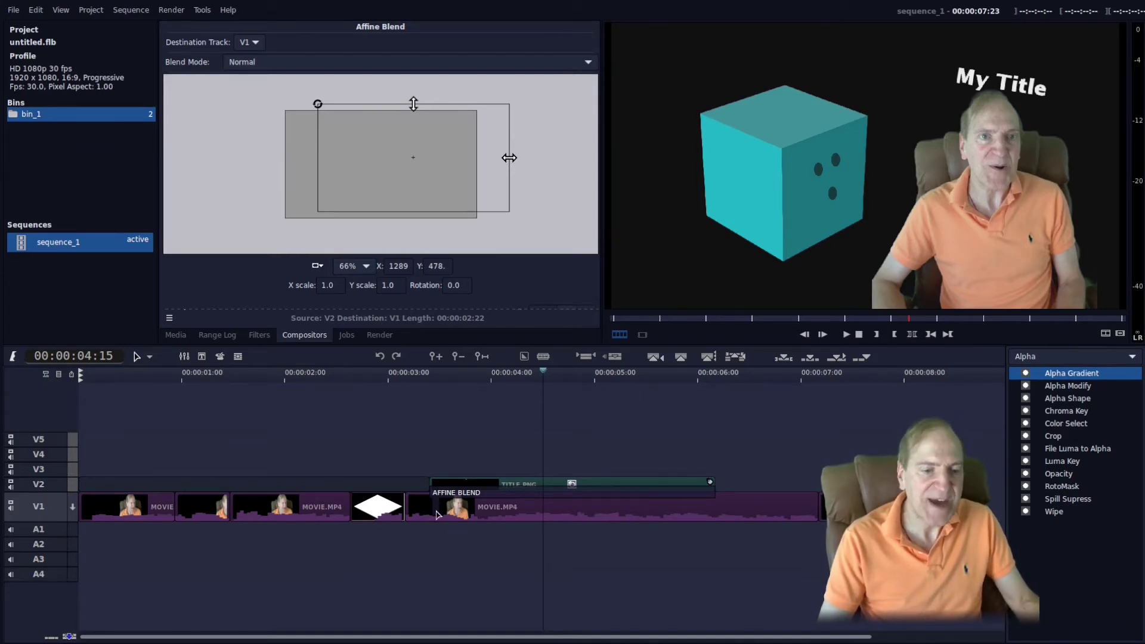
pyautogui.click(48, 374)
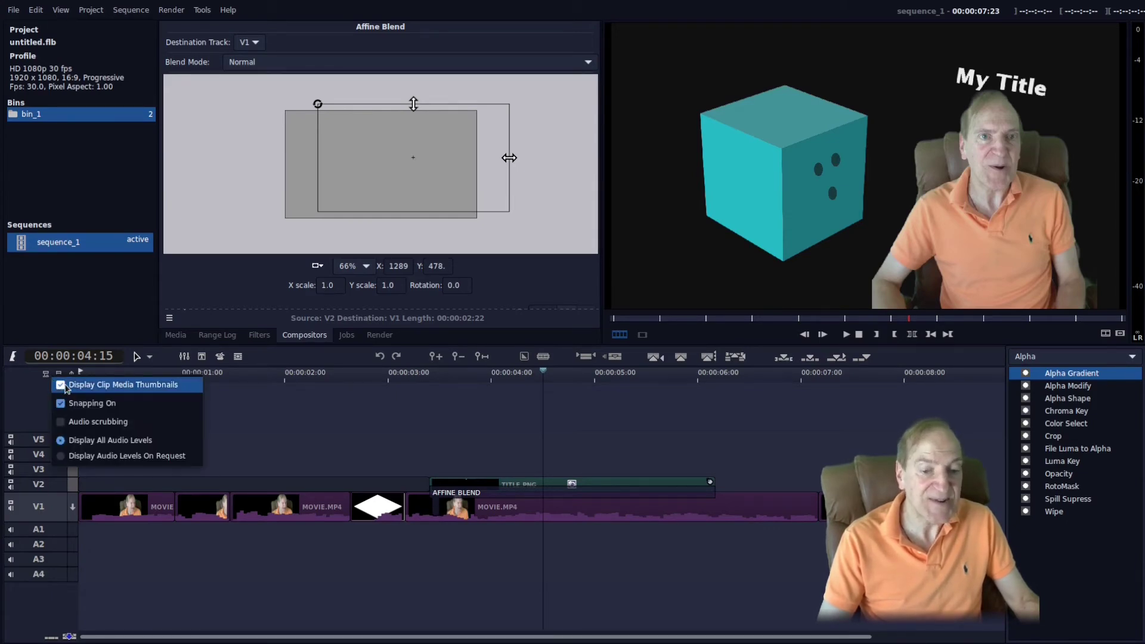
pyautogui.click(66, 388)
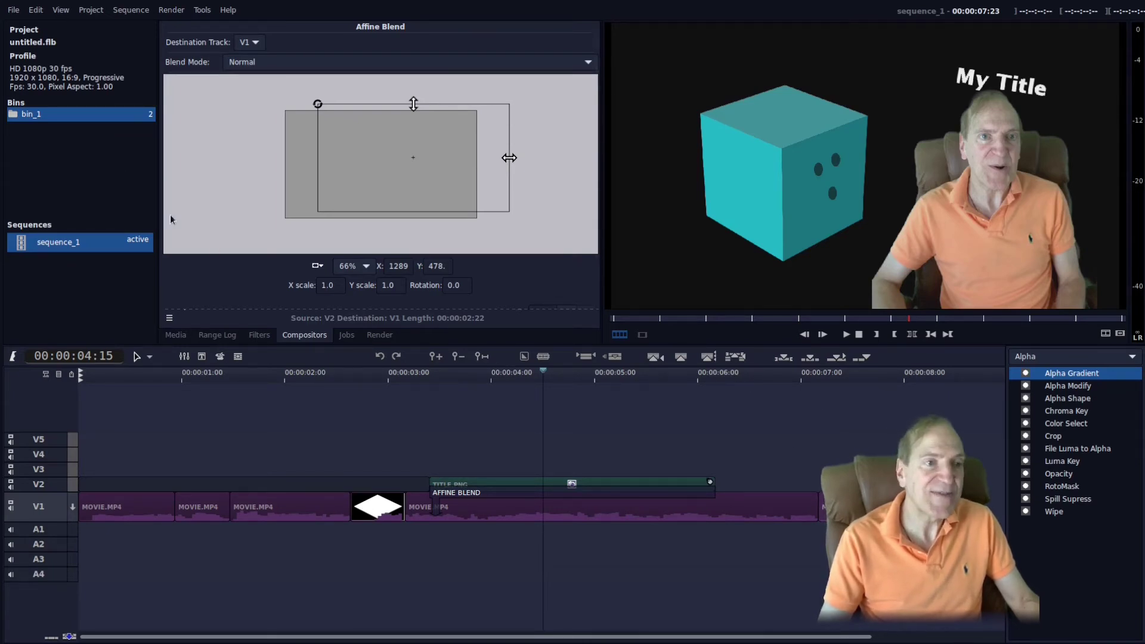
# Add a single-track Fade Out with a length of 10 at the end of V1 and play the sequence to check it
pyautogui.click(37, 10)
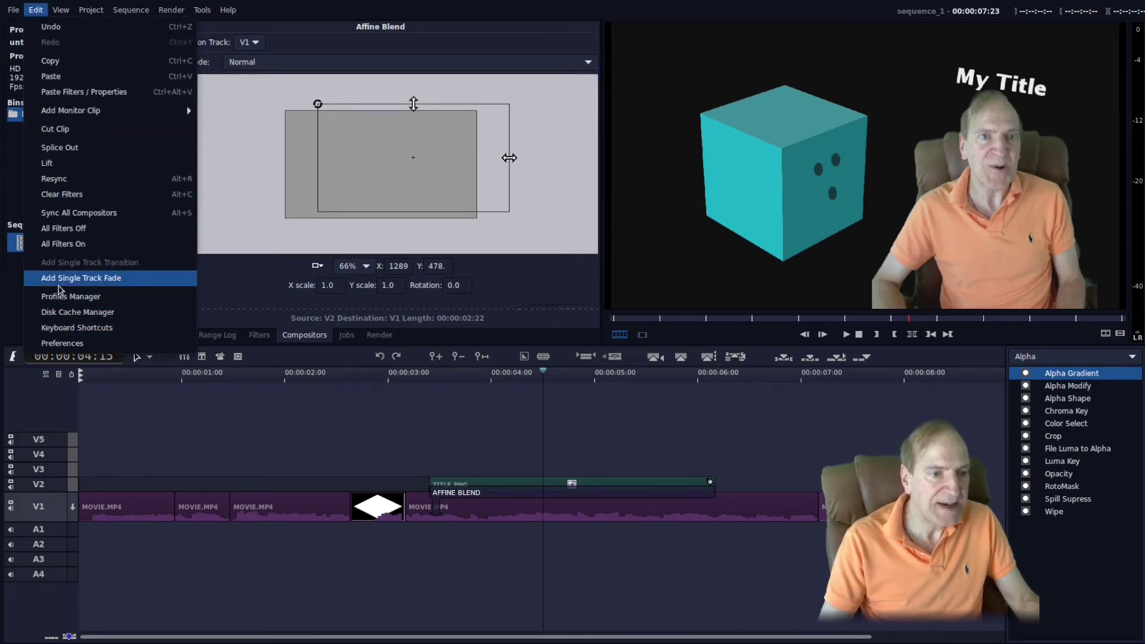
pyautogui.click(126, 279)
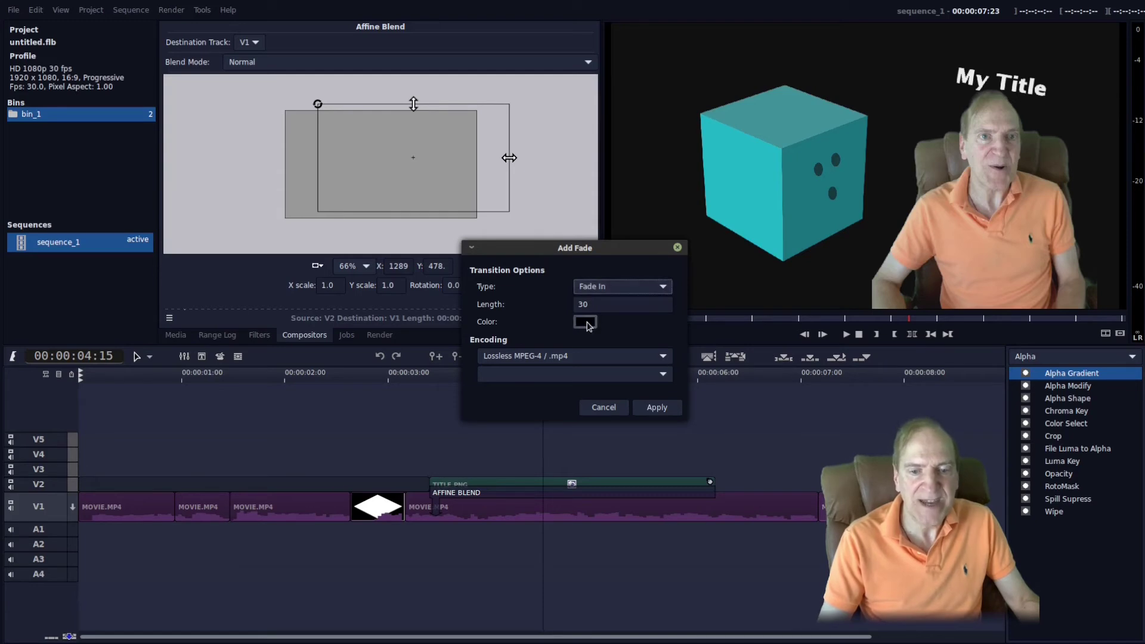
pyautogui.click(621, 287)
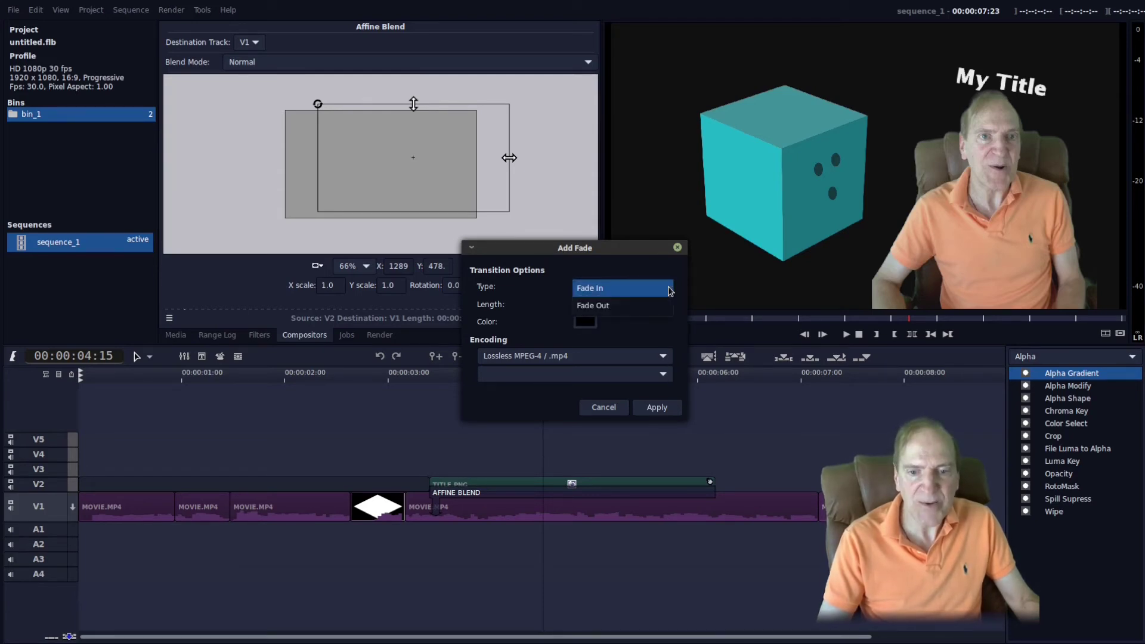
pyautogui.click(621, 305)
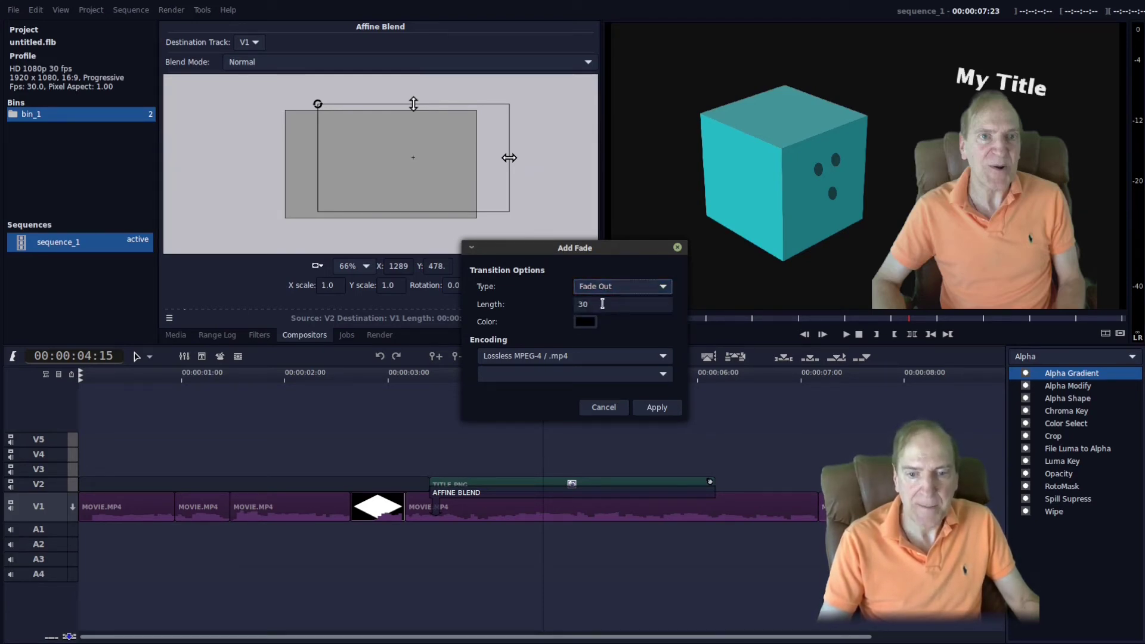
pyautogui.click(600, 304)
pyautogui.moveTo(600, 304); pyautogui.dragTo(566, 308)
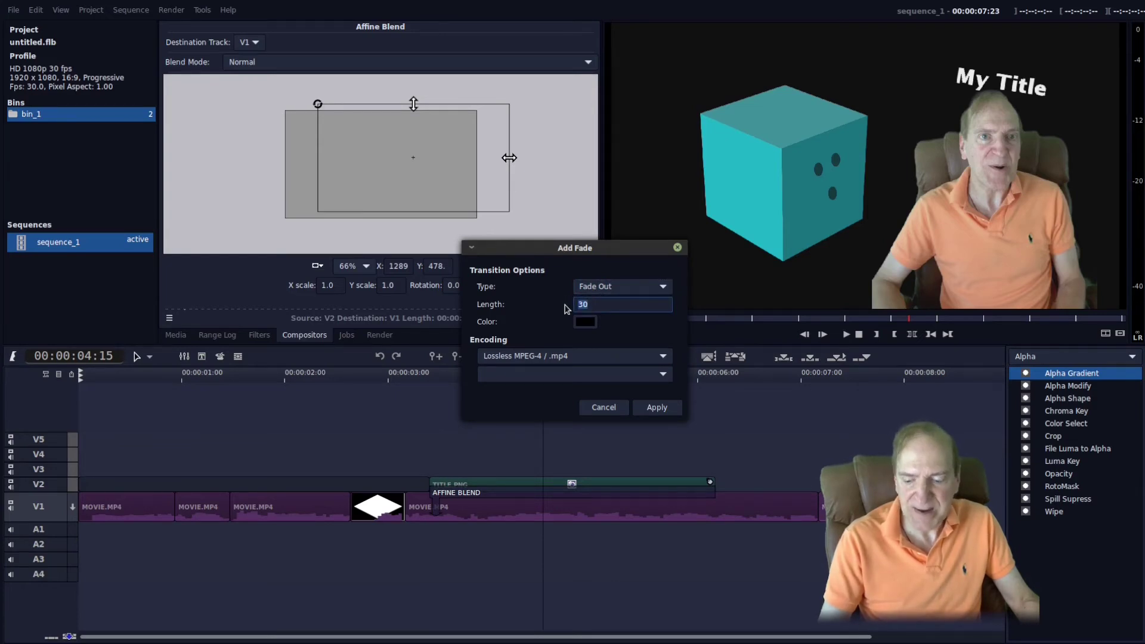
pyautogui.write('10')
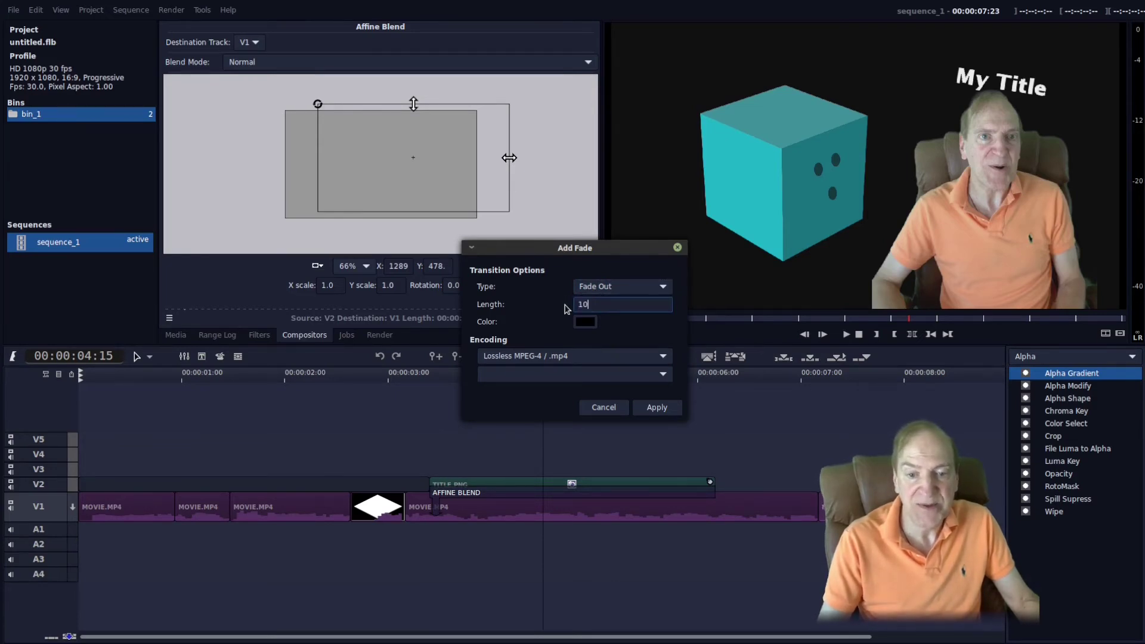
pyautogui.click(658, 409)
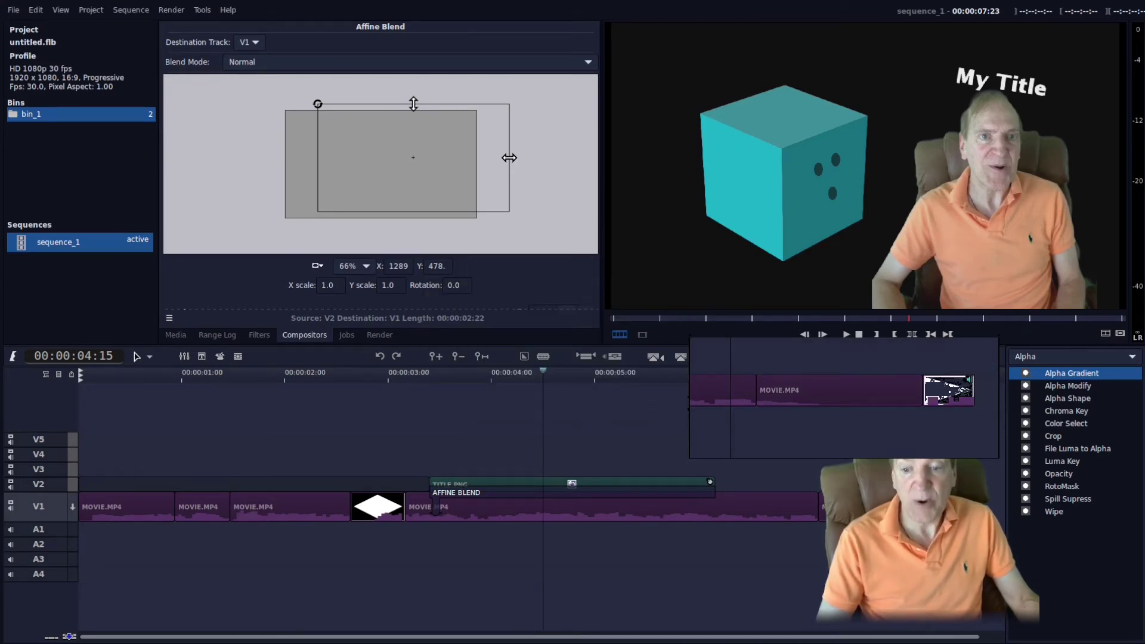
pyautogui.press('space')
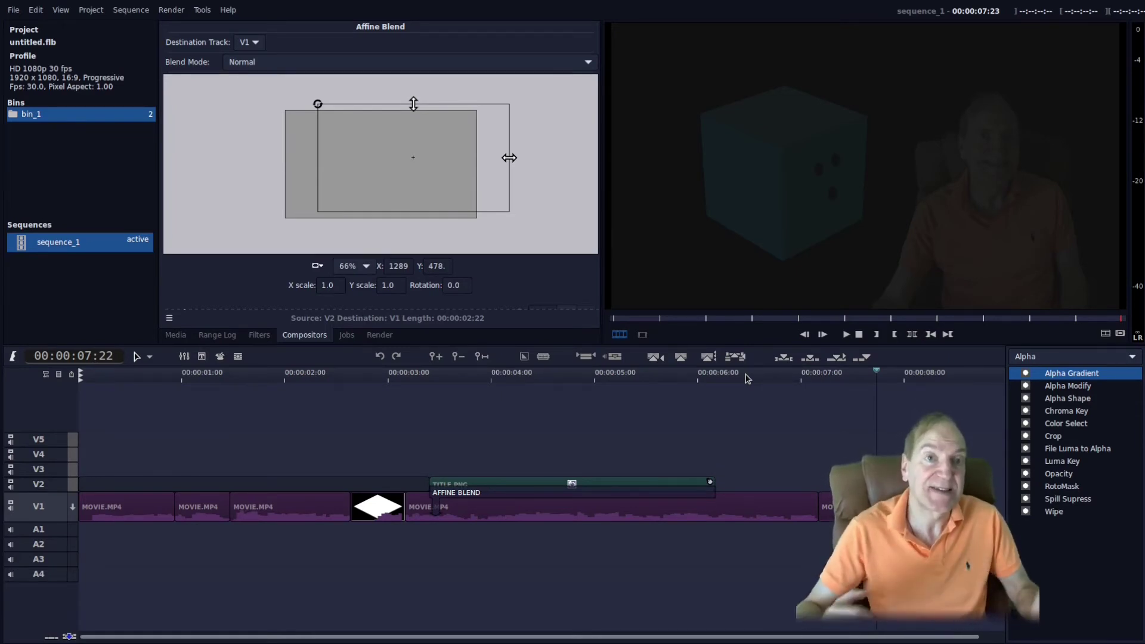
# Mute the audio of the fade-out clip at the end of V1 and play from 00:00:06:26 to check it
pyautogui.click(794, 376)
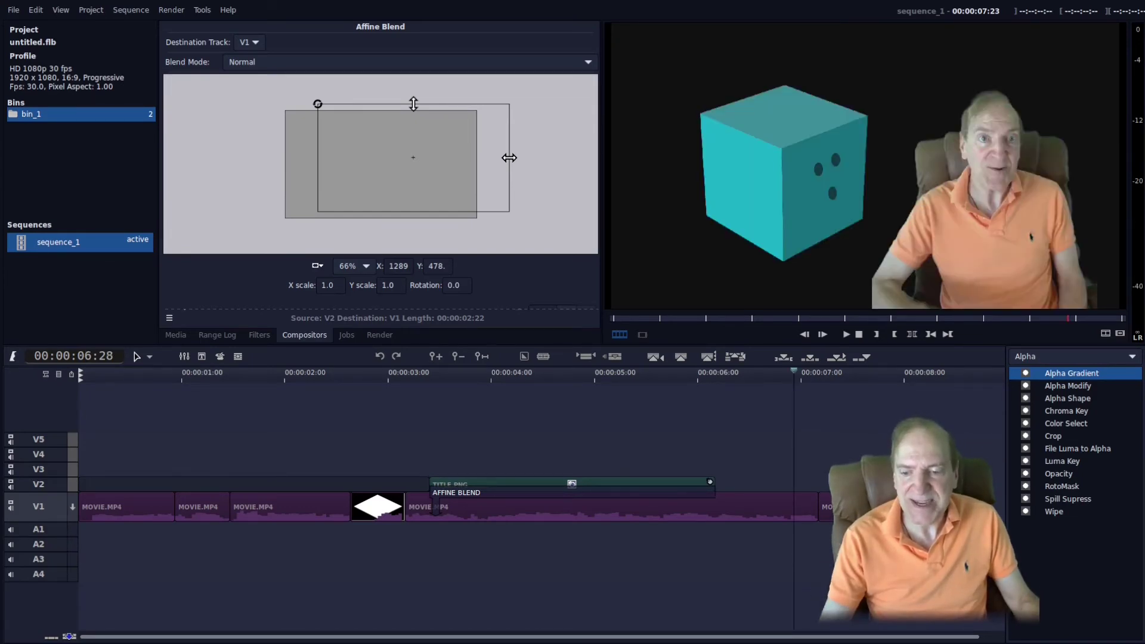
pyautogui.click(787, 375)
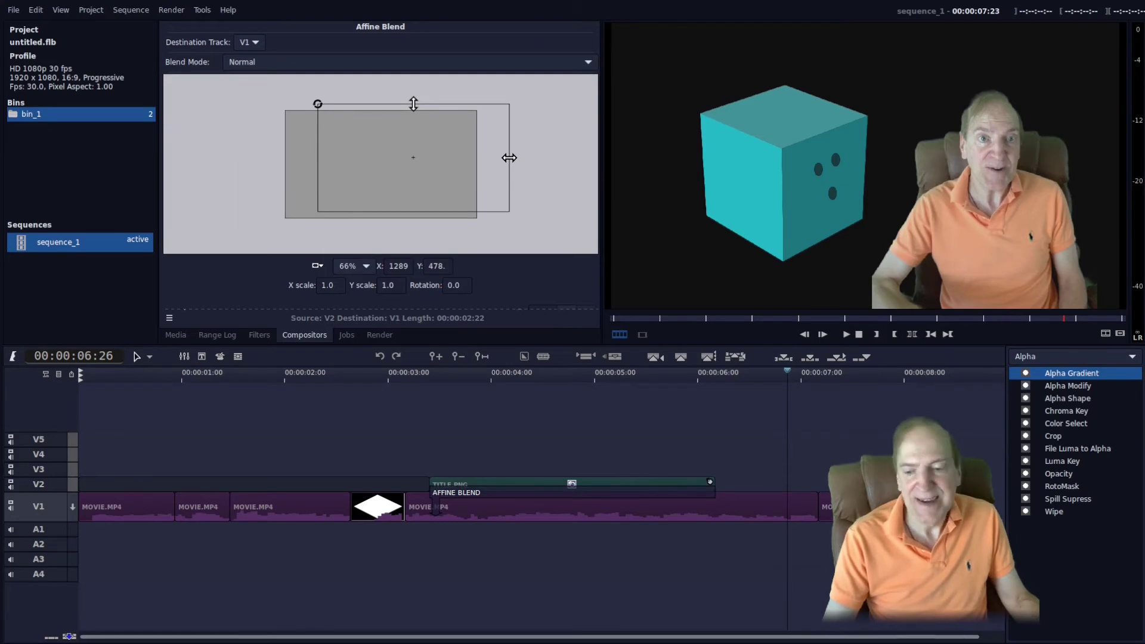
pyautogui.rightClick(866, 506)
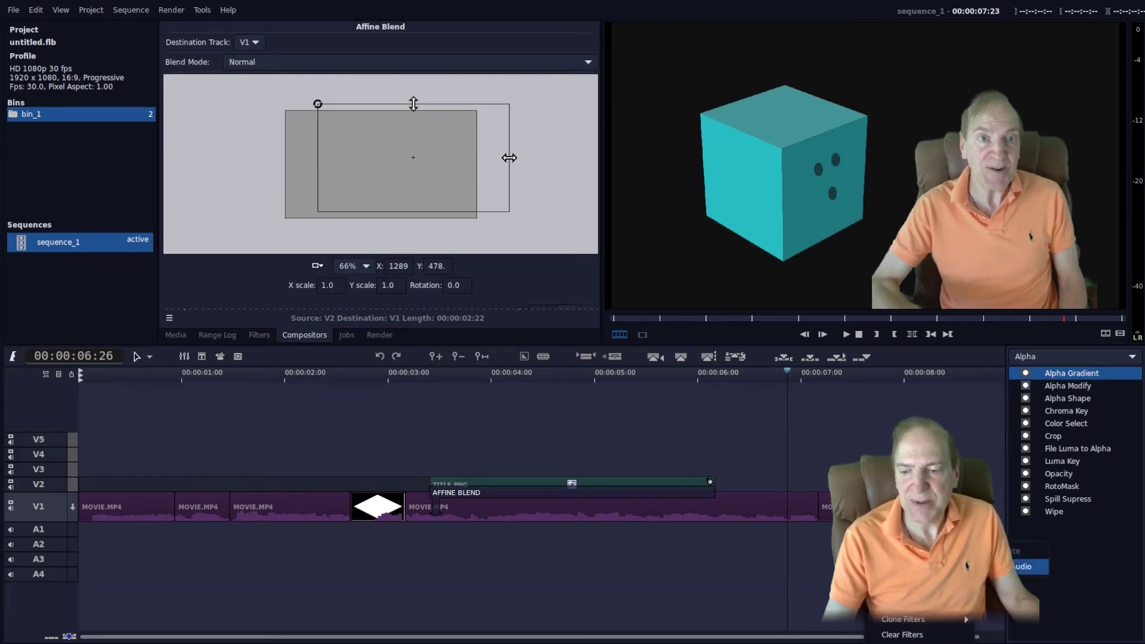
pyautogui.click(1026, 567)
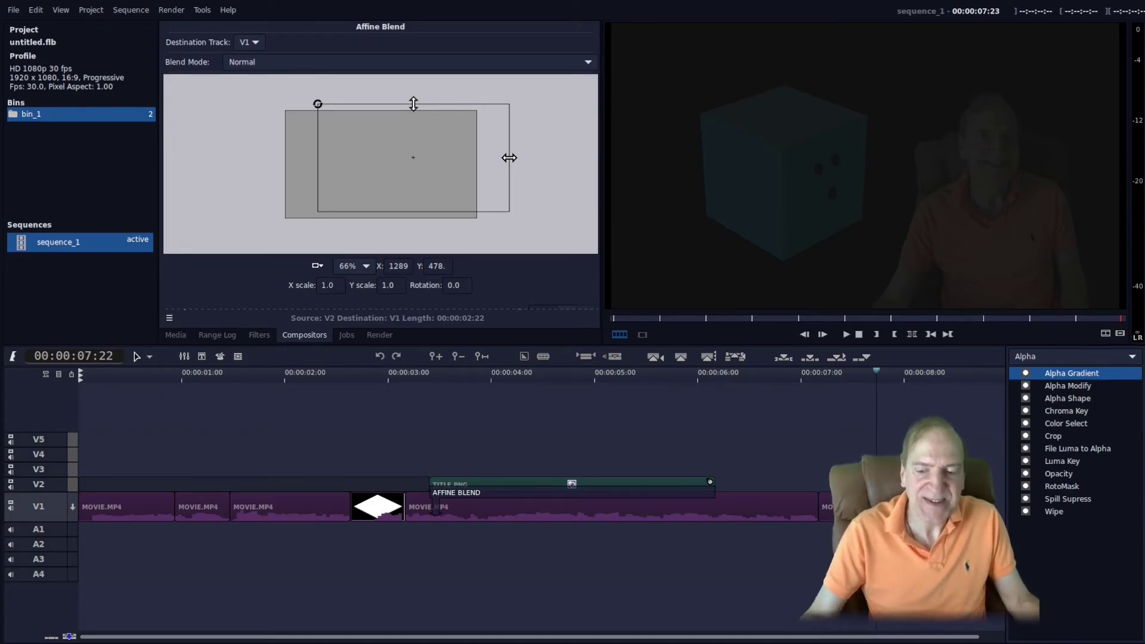
pyautogui.click(840, 374)
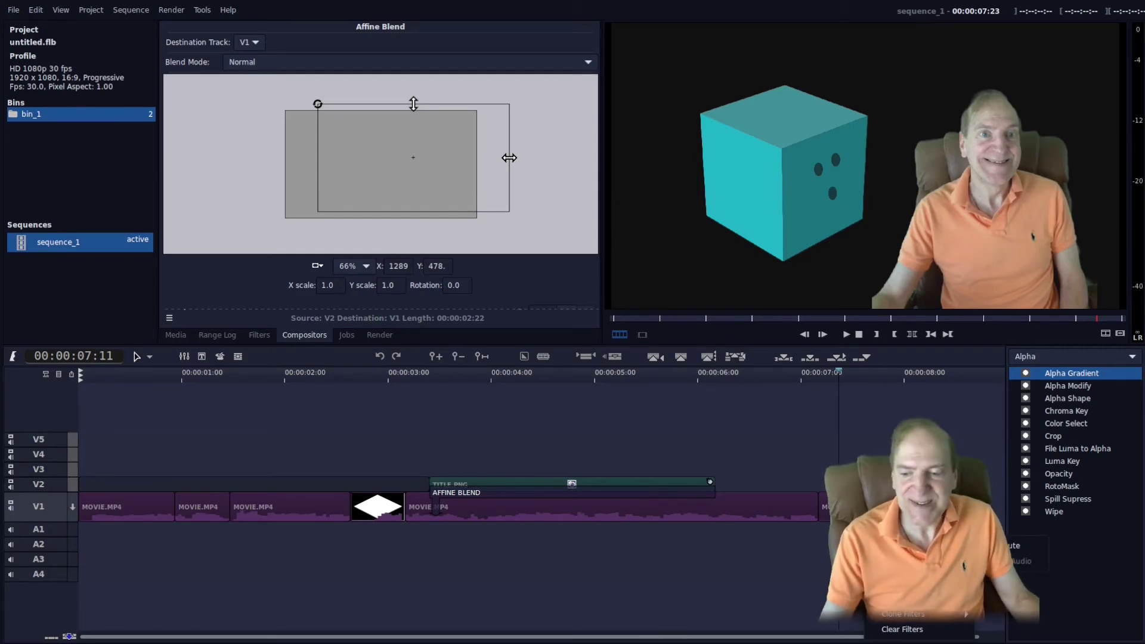
pyautogui.click(774, 539)
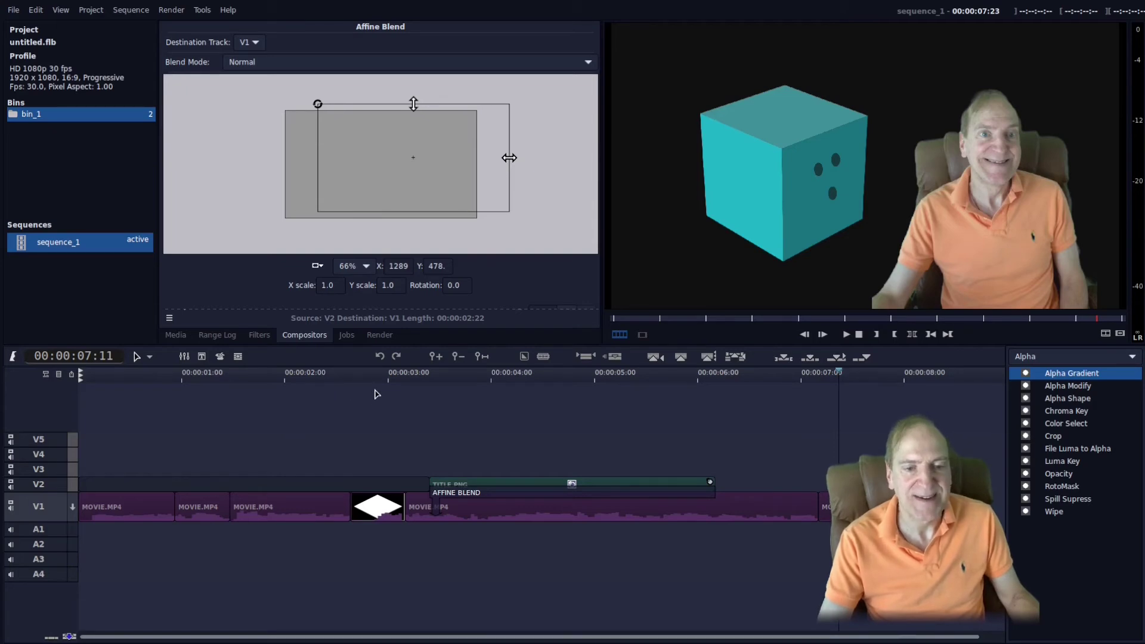
# Examine the render settings for the output folder and file name, and return to the project's media
pyautogui.click(380, 336)
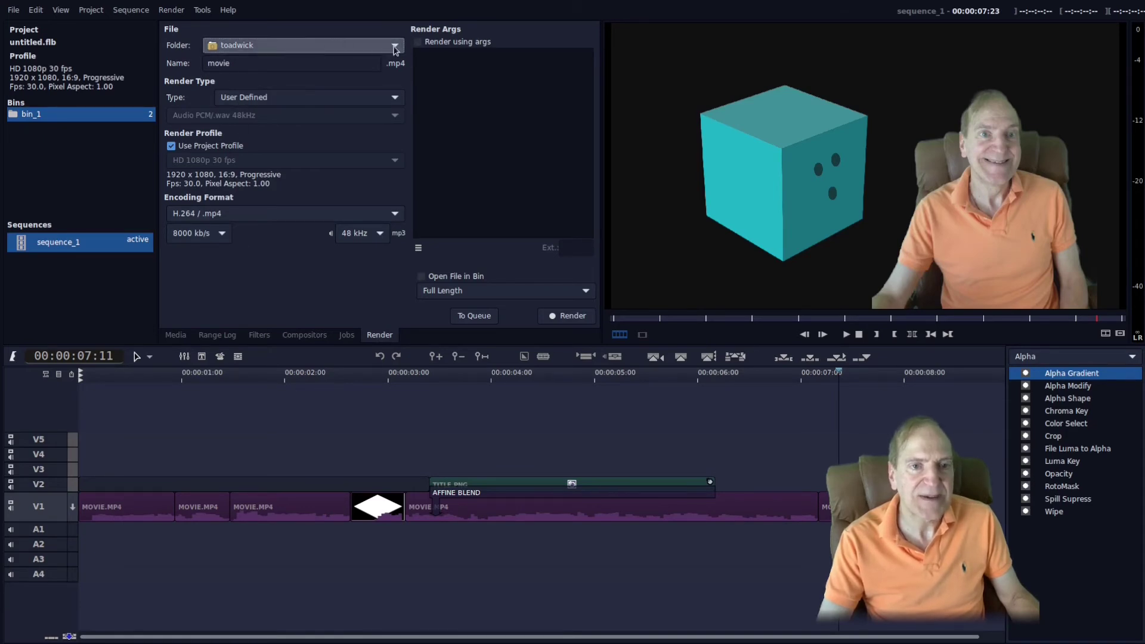
pyautogui.doubleClick(220, 63)
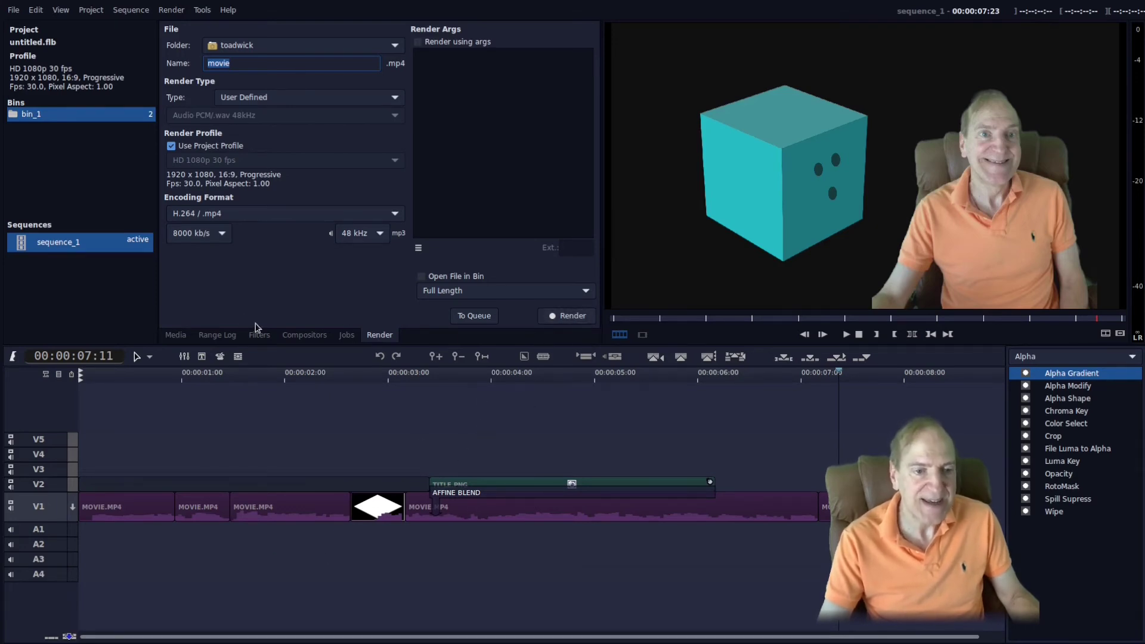
pyautogui.click(176, 334)
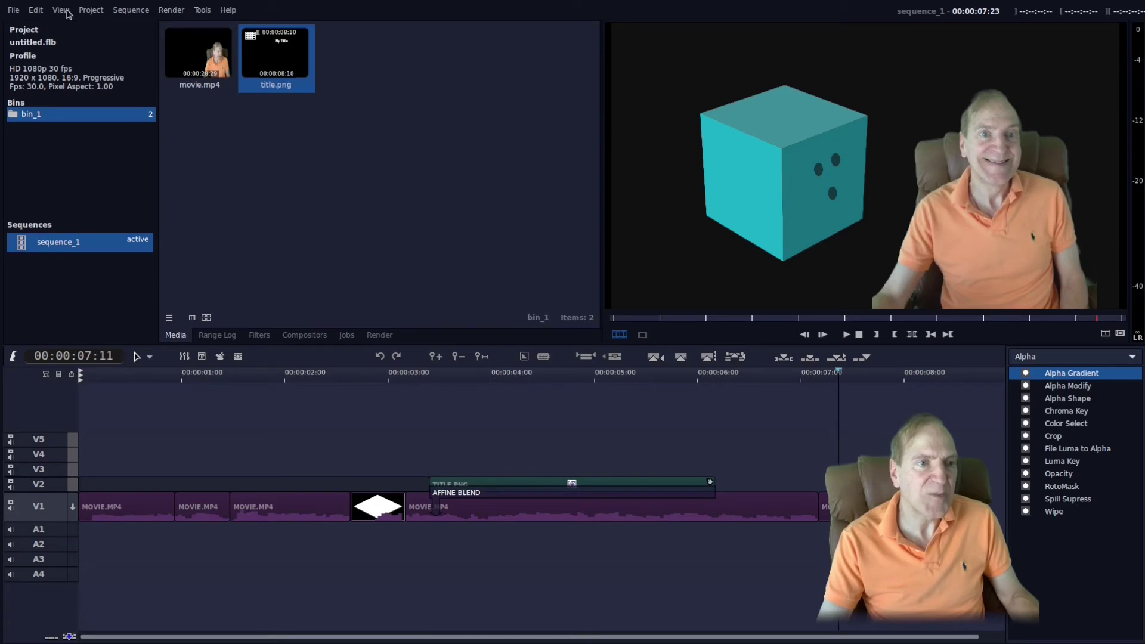
# Examine the available project profiles and the new project name for changing the project profile, and leave without saving
pyautogui.click(93, 10)
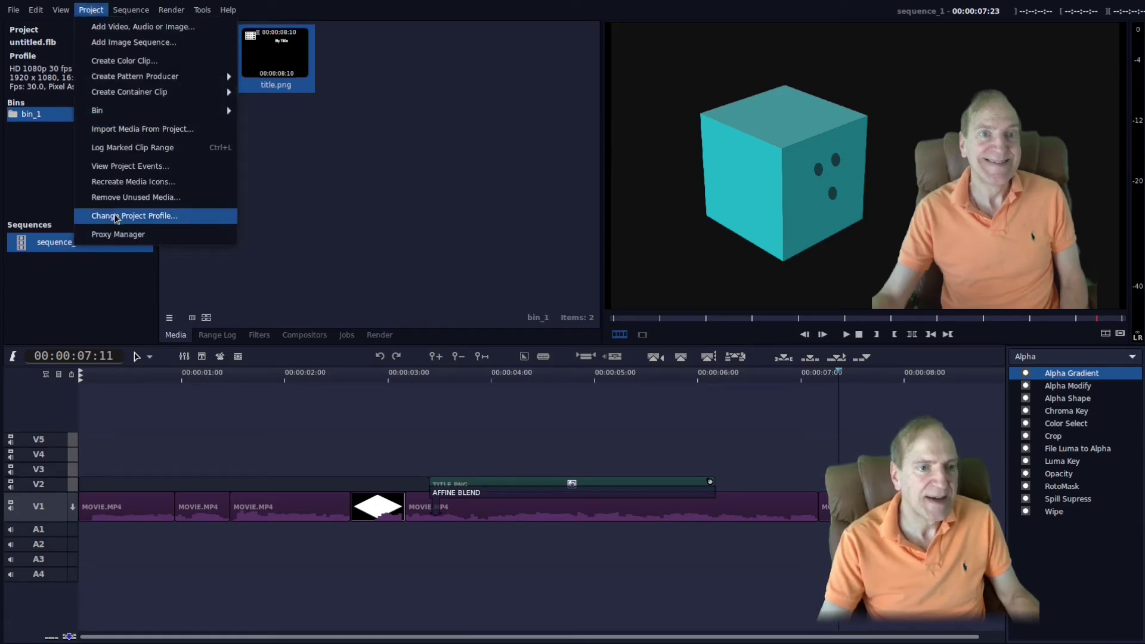
pyautogui.click(135, 221)
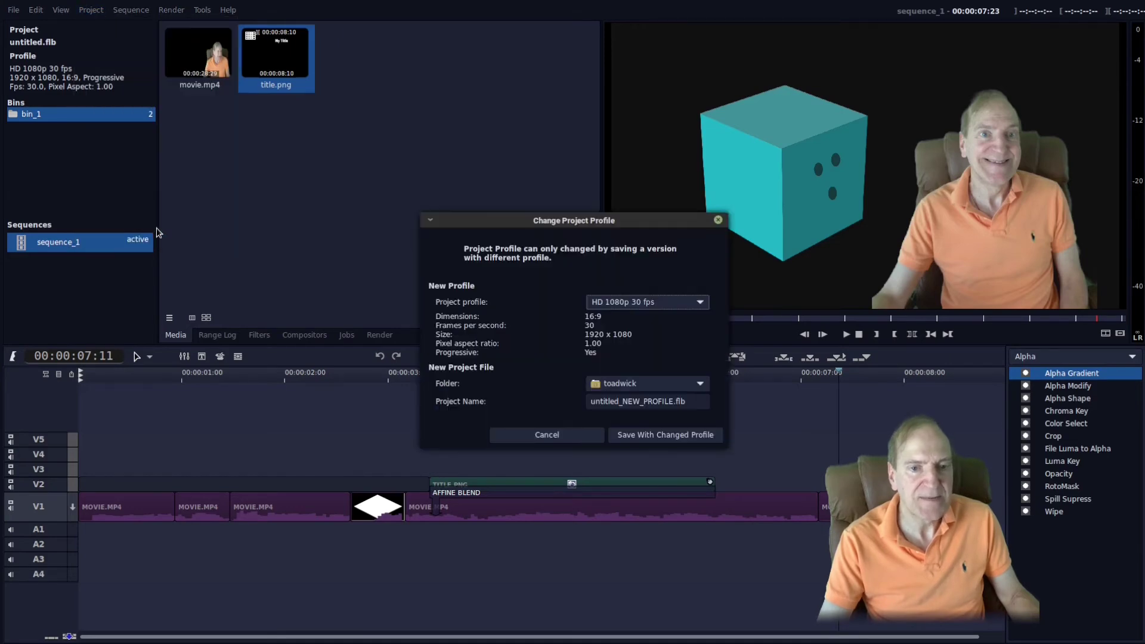
pyautogui.moveTo(557, 223); pyautogui.dragTo(429, 147)
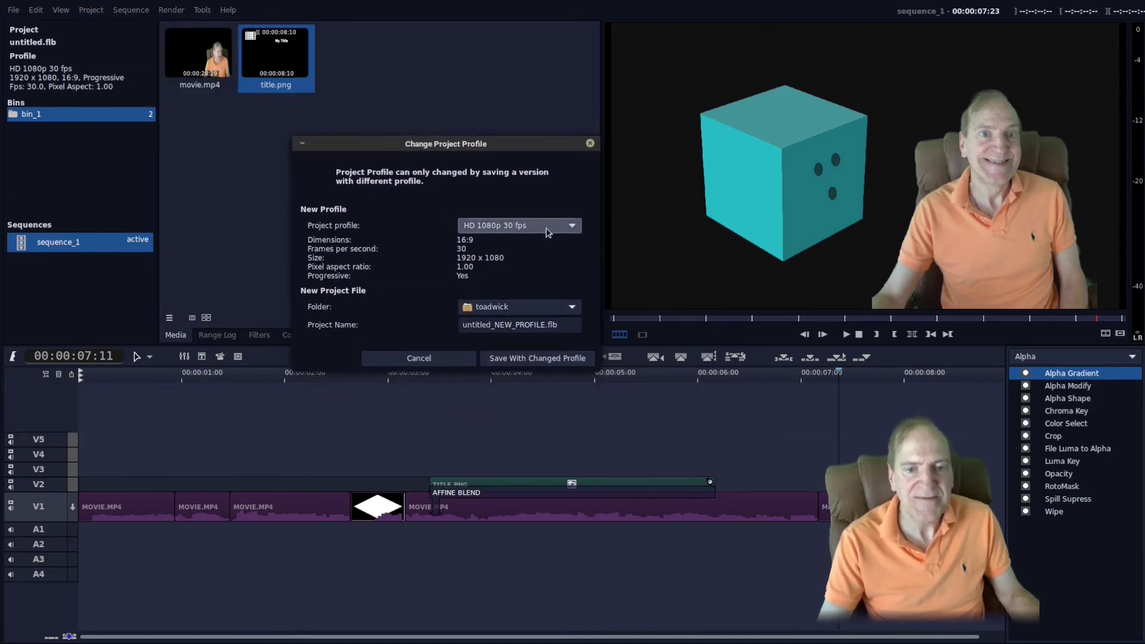
pyautogui.click(572, 226)
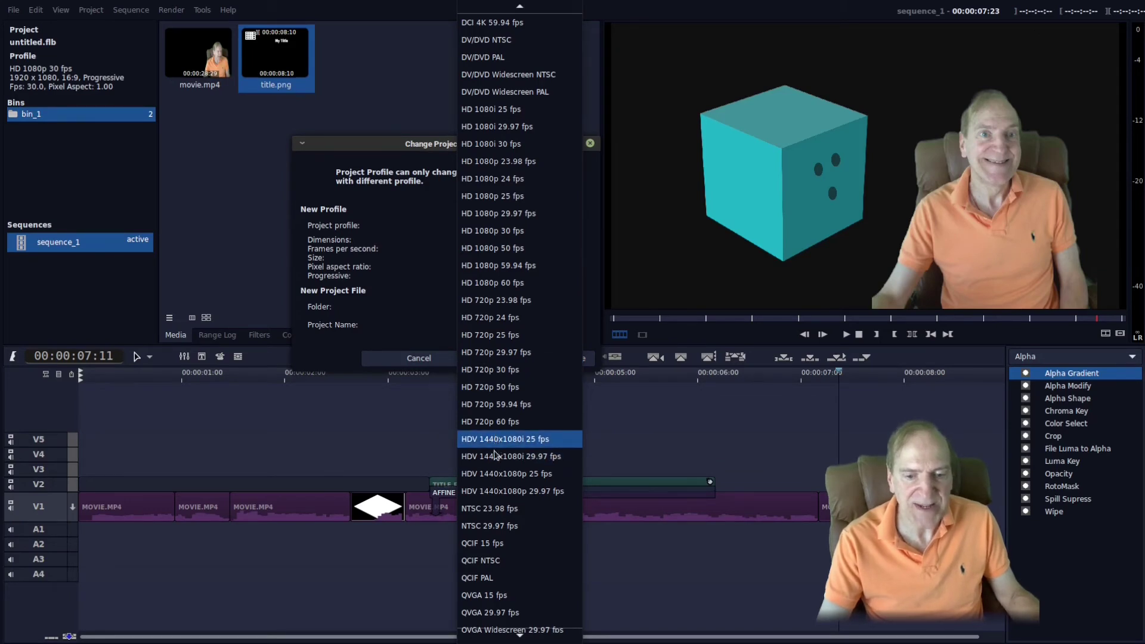
pyautogui.scroll(-2, 489, 513)
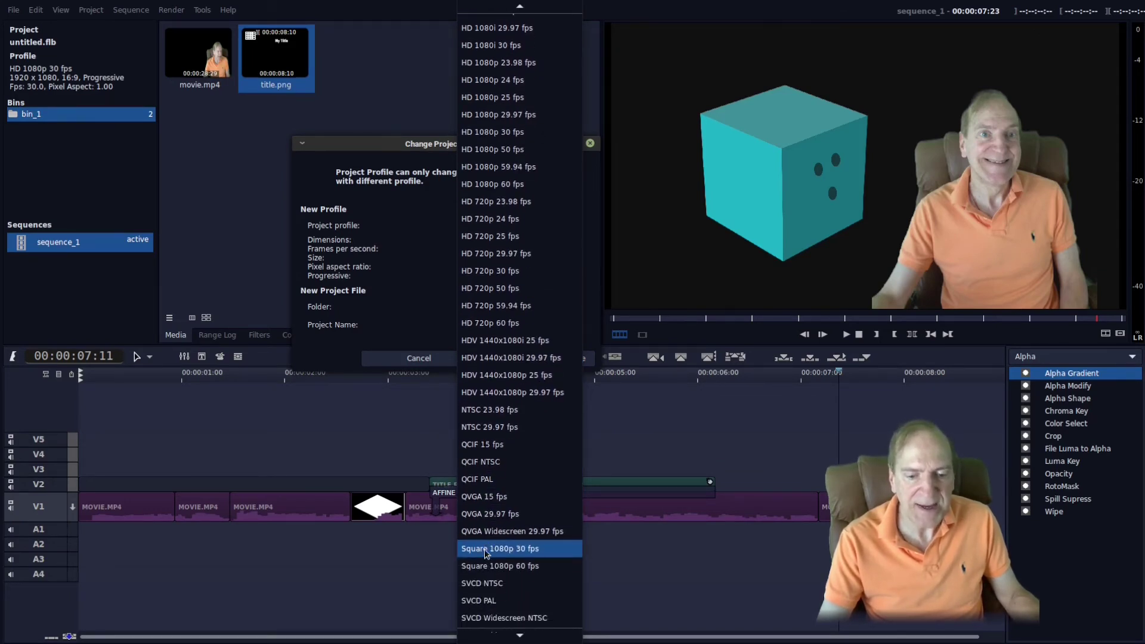
pyautogui.scroll(-5, 501, 537)
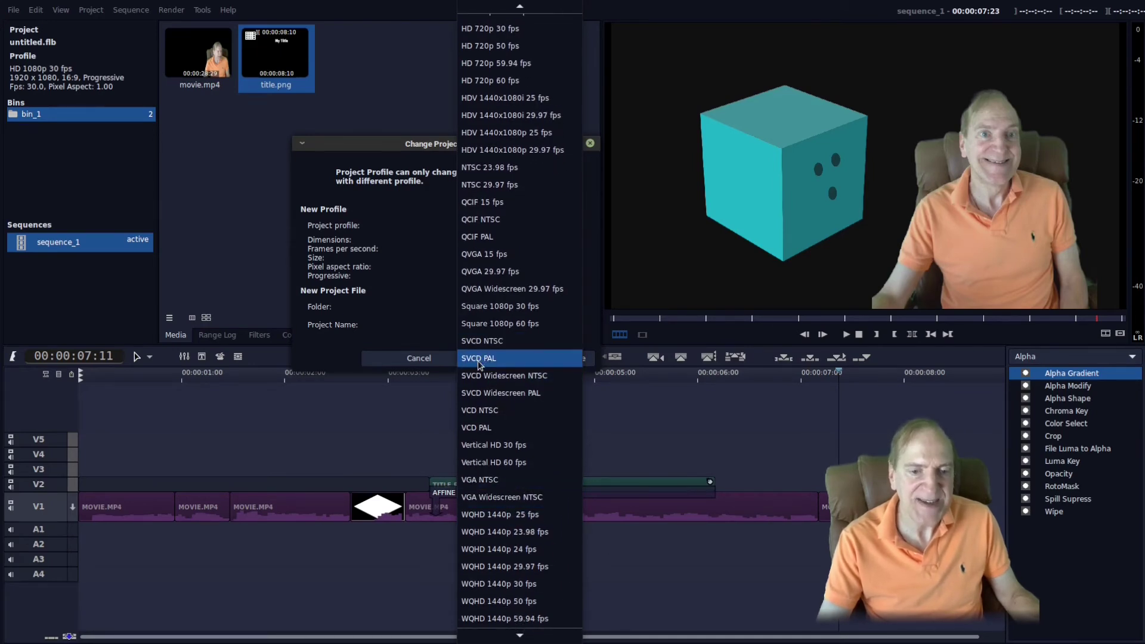
pyautogui.scroll(1, 483, 484)
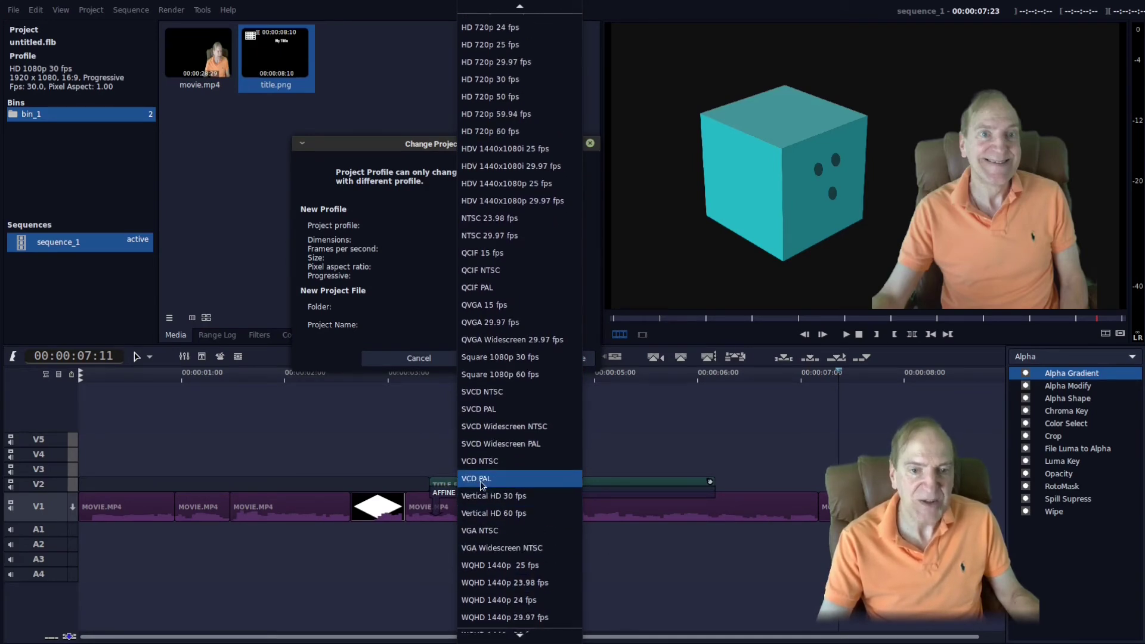
pyautogui.scroll(3, 495, 441)
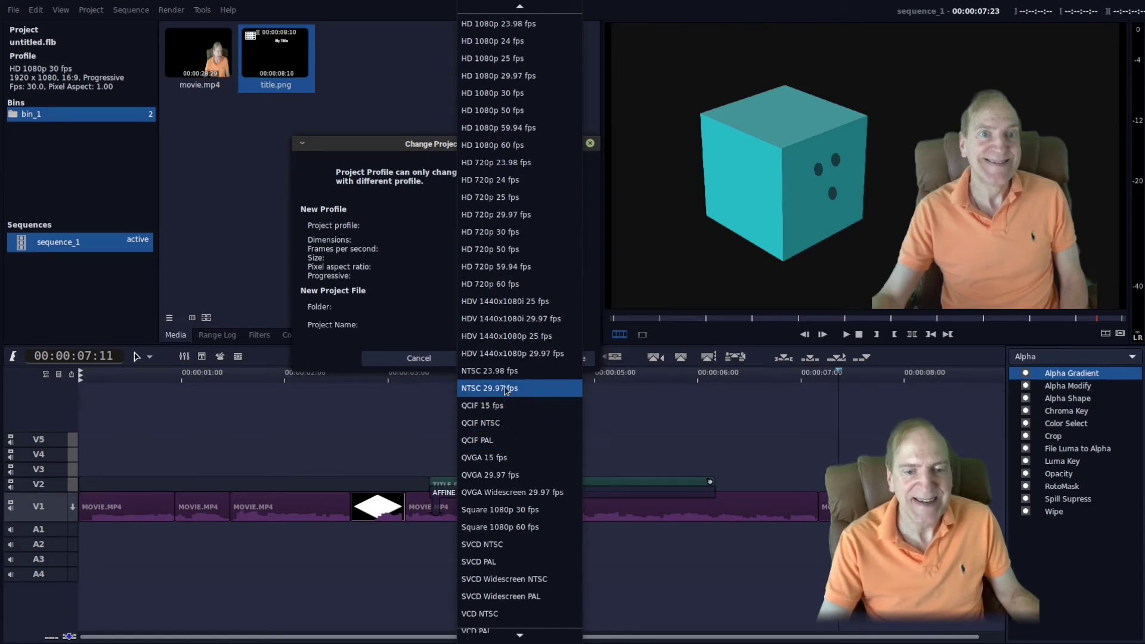
pyautogui.scroll(2, 503, 382)
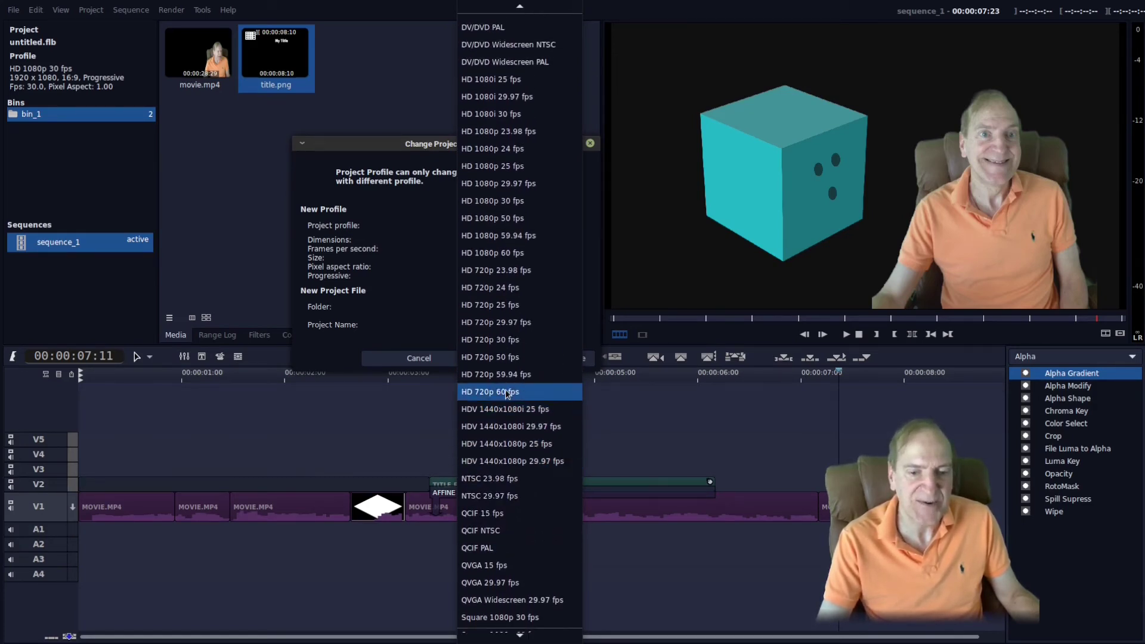
pyautogui.scroll(1, 507, 371)
pyautogui.scroll(4, 484, 455)
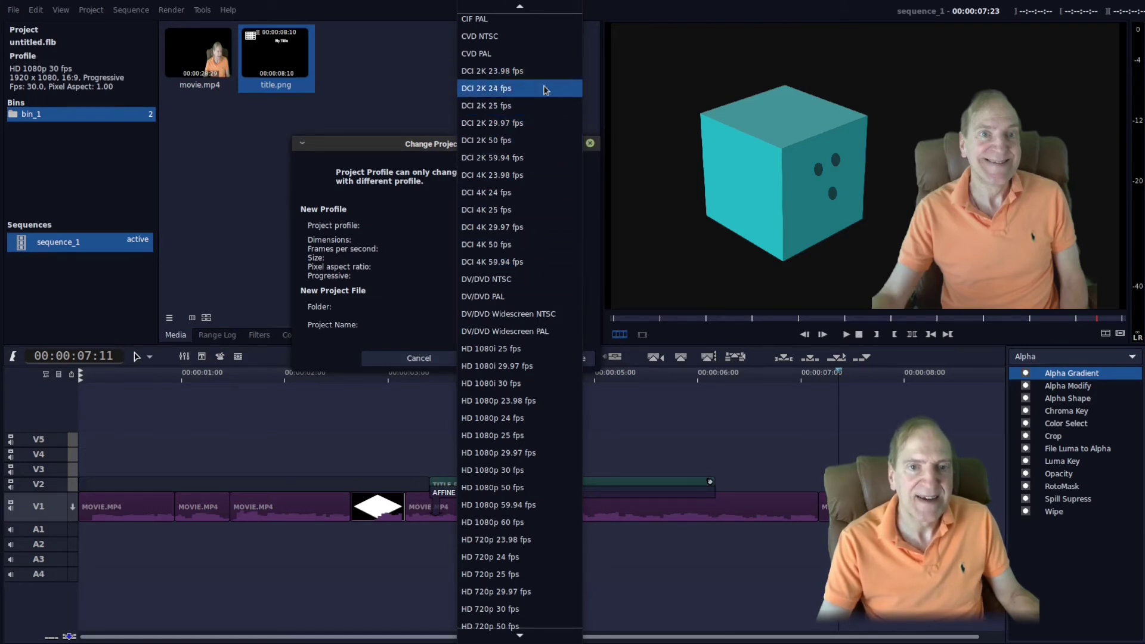
pyautogui.scroll(3, 507, 119)
pyautogui.scroll(3, 513, 149)
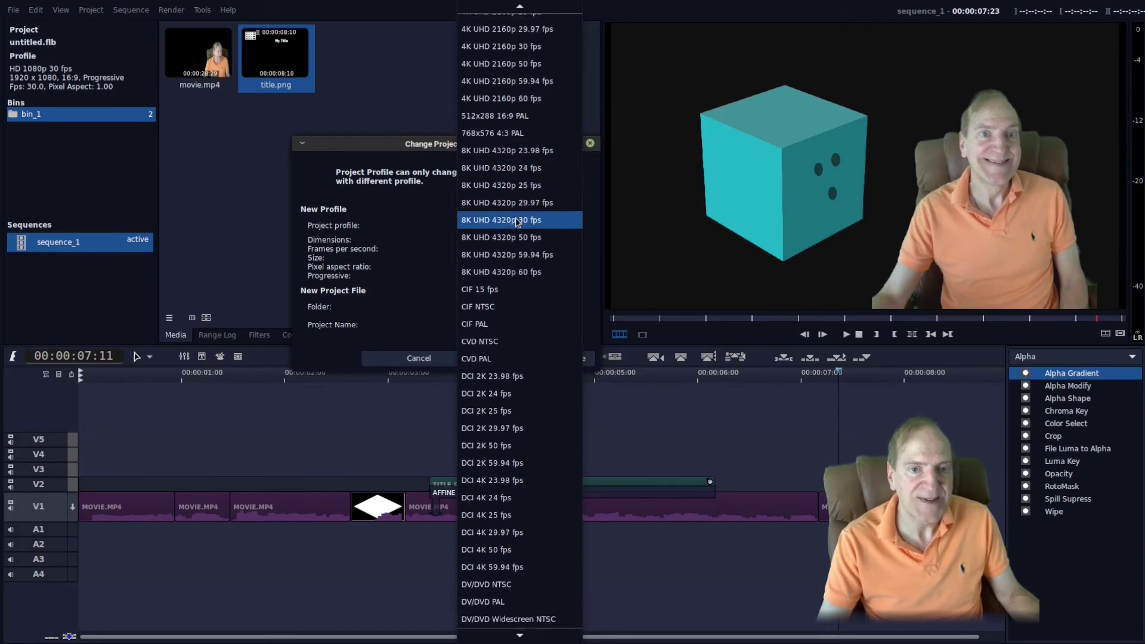
pyautogui.scroll(3, 512, 155)
pyautogui.scroll(1, 512, 156)
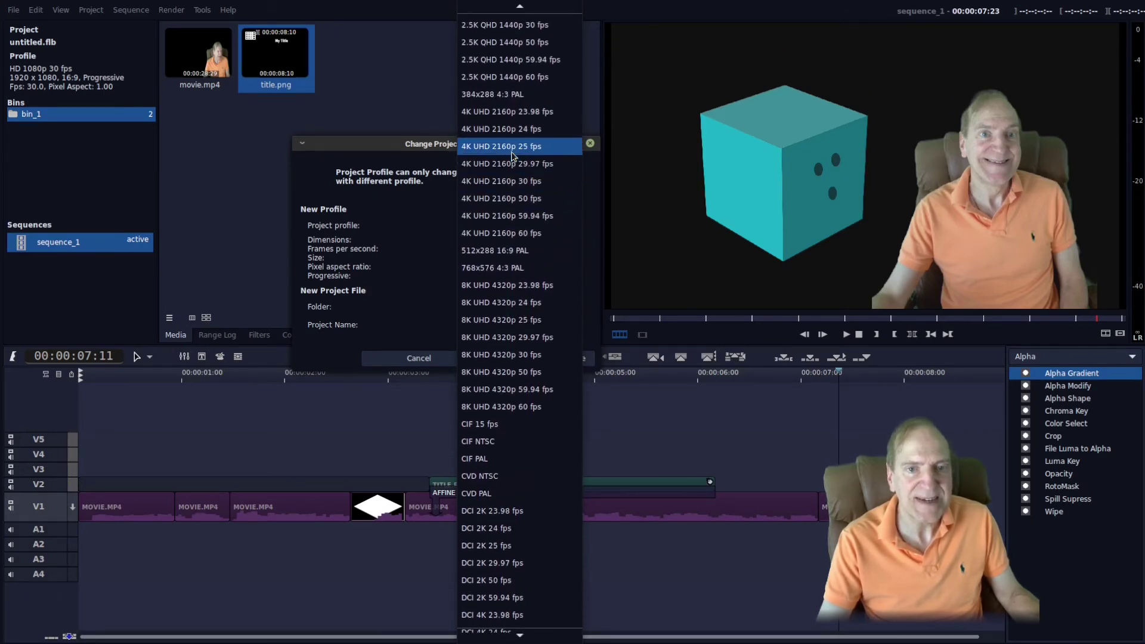
pyautogui.scroll(3, 563, 108)
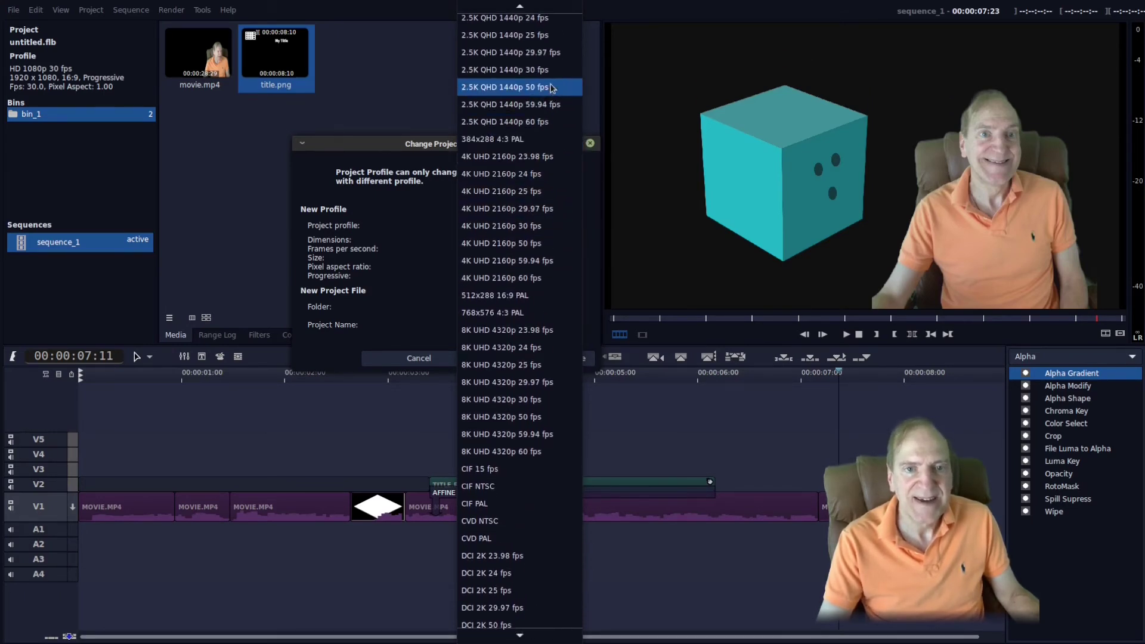
pyautogui.scroll(-10, 468, 254)
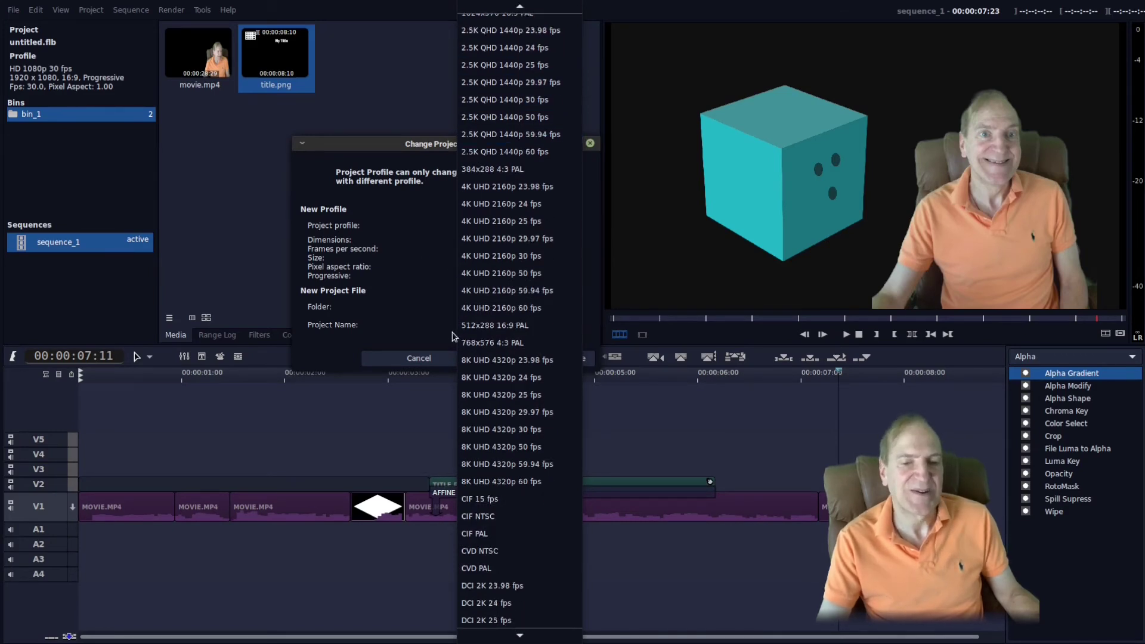
pyautogui.click(404, 311)
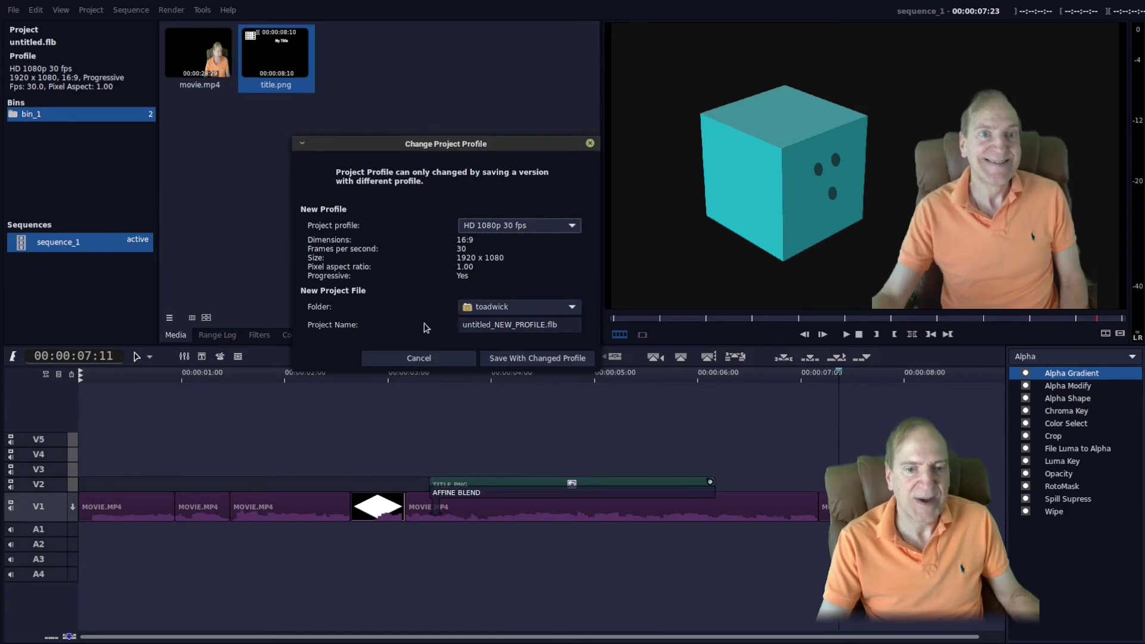
pyautogui.doubleClick(541, 326)
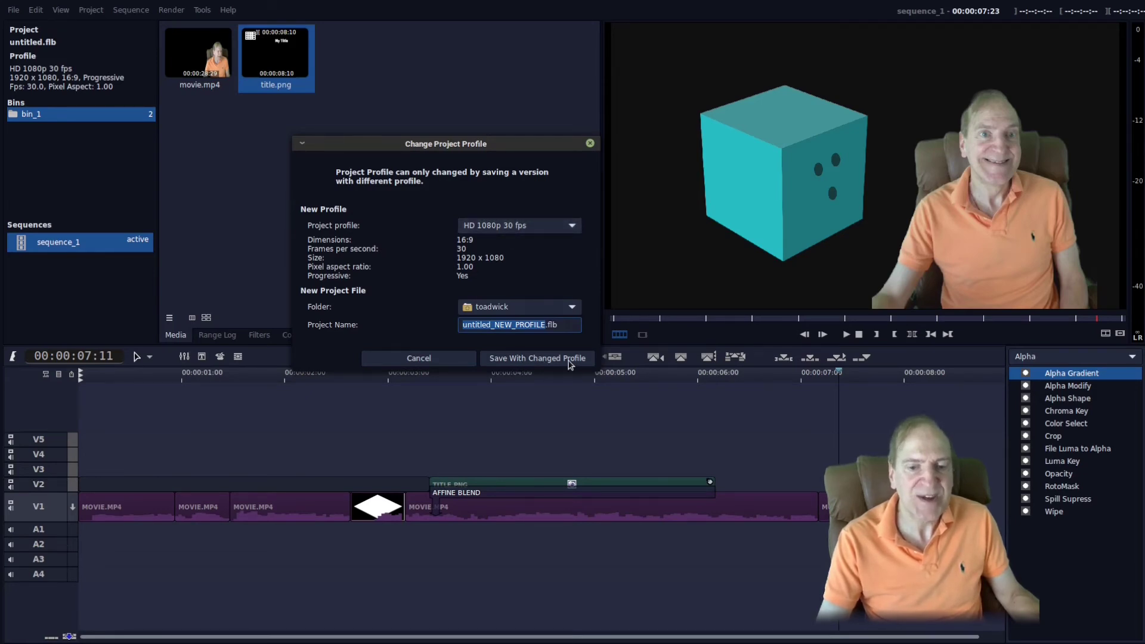
pyautogui.press('Escape')
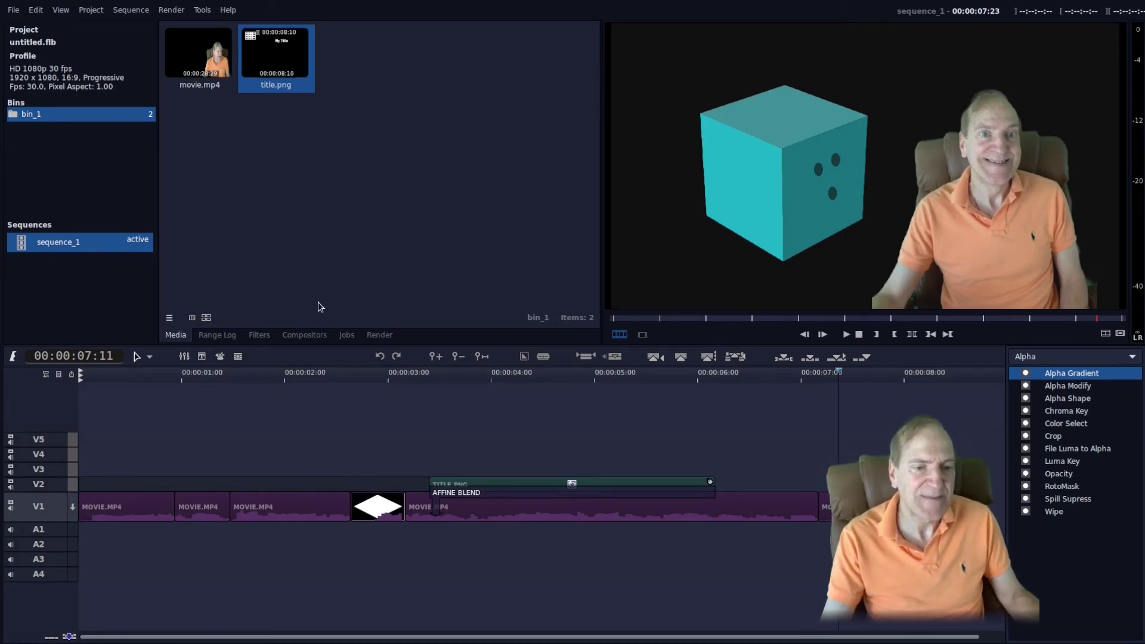
# Examine the encoding format and bitrate choices for rendering, keeping H.264 / .mp4 and 8000 kb/s
pyautogui.click(380, 334)
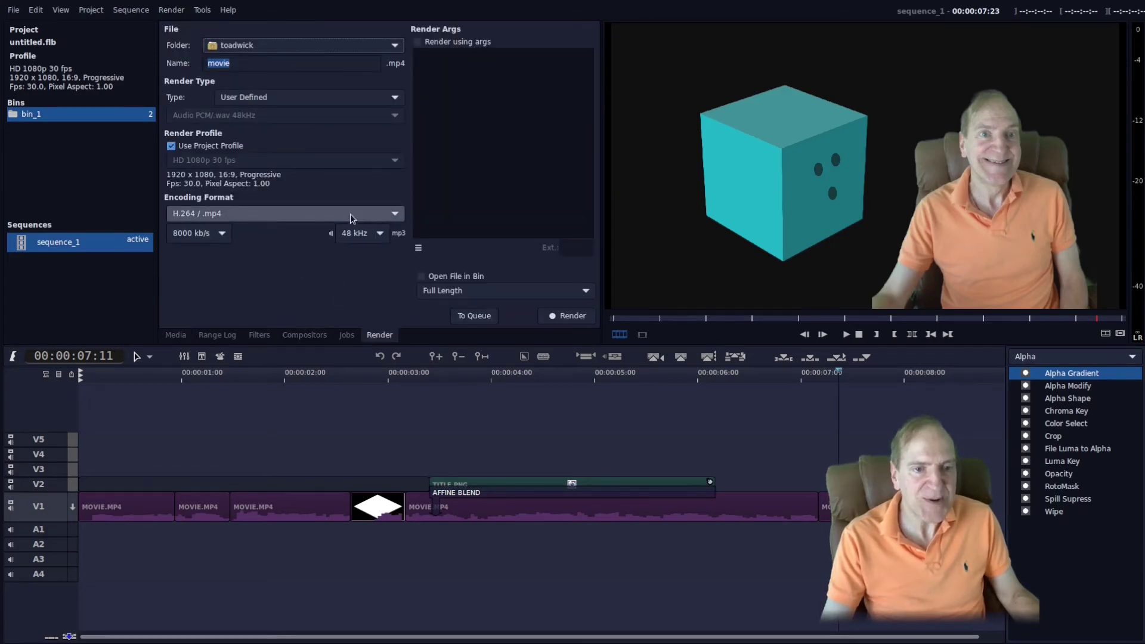
pyautogui.click(397, 215)
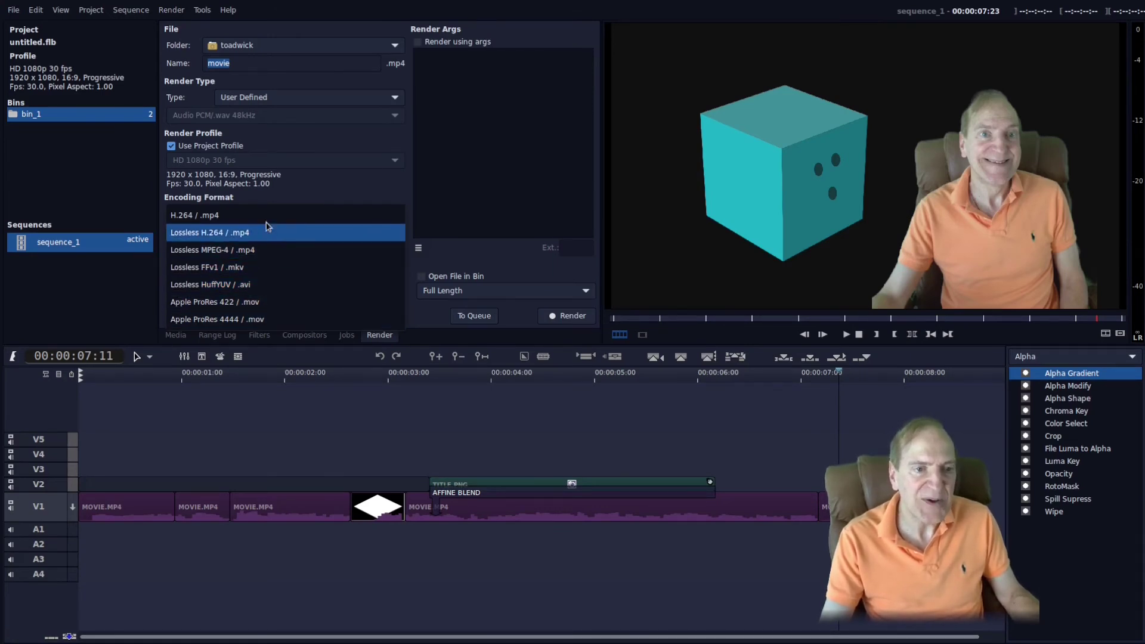
pyautogui.click(306, 190)
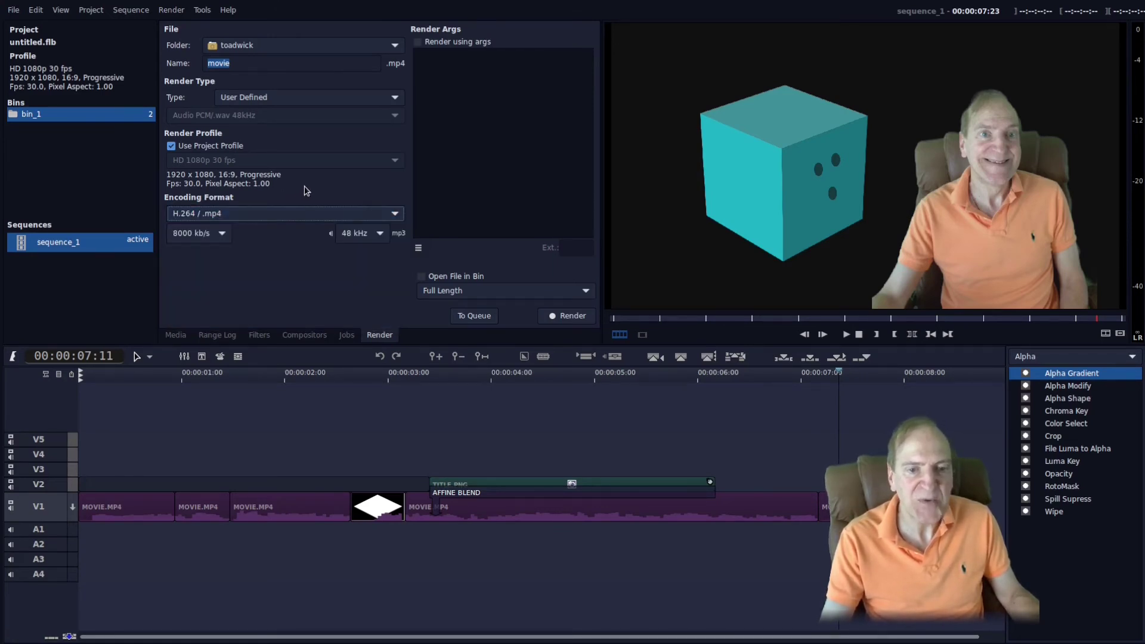
pyautogui.click(203, 242)
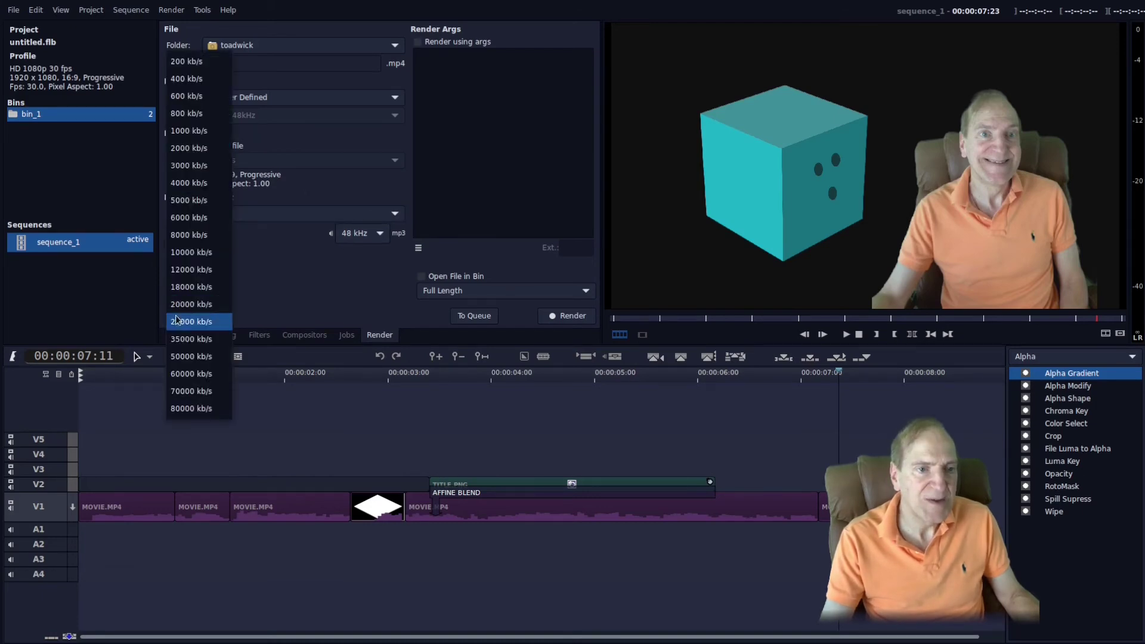
pyautogui.click(189, 235)
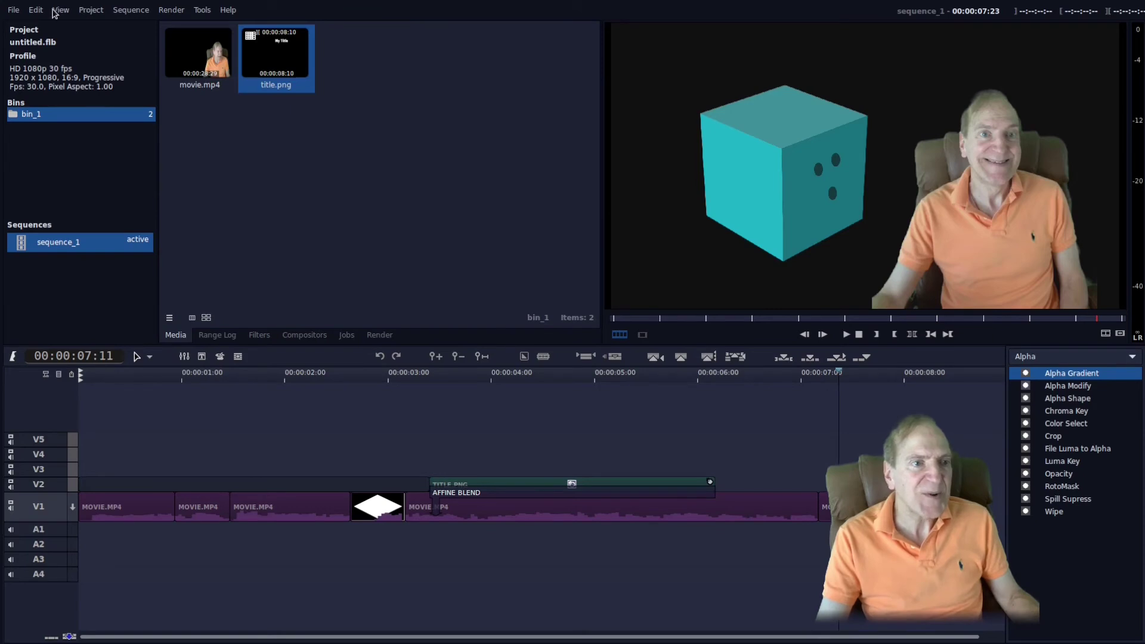
# Examine the keyboard shortcuts of the Premiere-ish/ US keyboard group, switch back to Flowblade Default, and leave the shortcut list
pyautogui.click(37, 10)
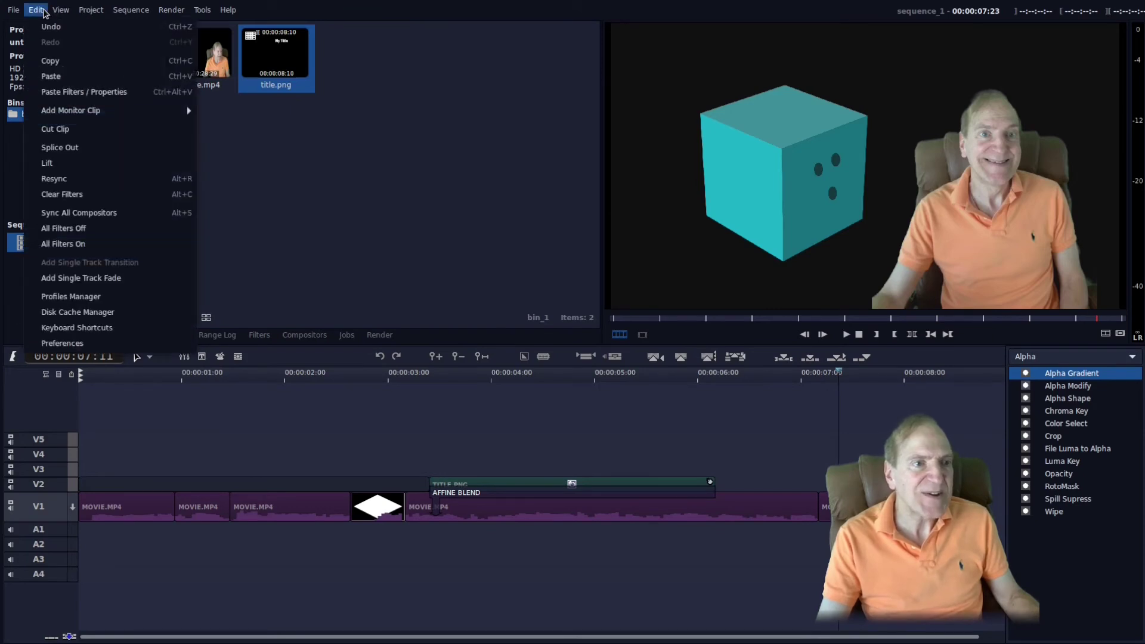
pyautogui.click(70, 329)
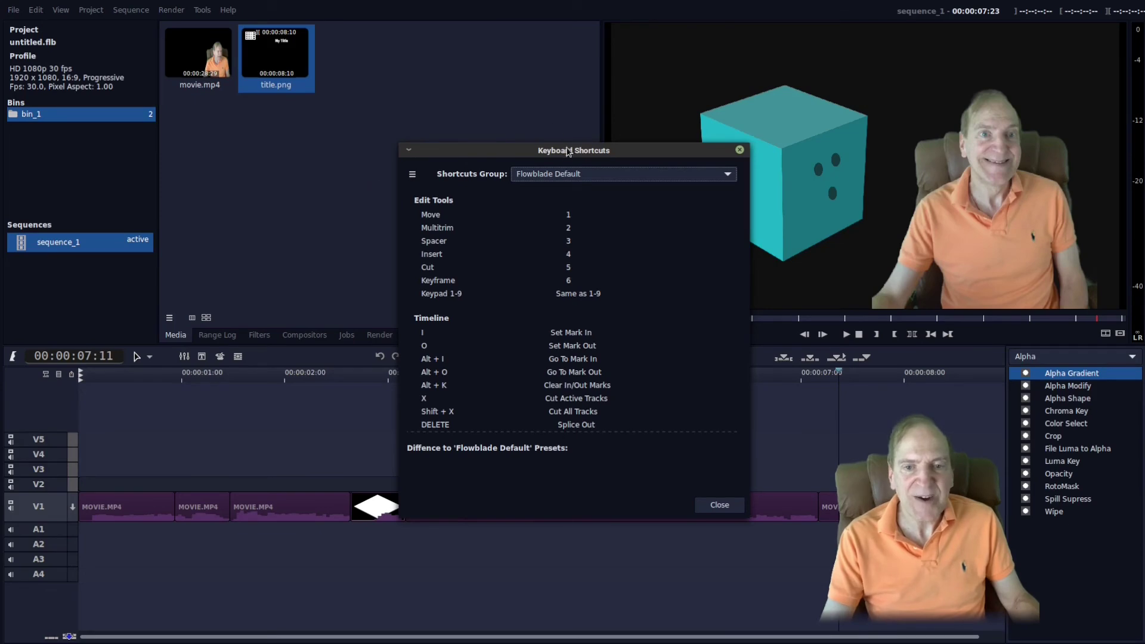
pyautogui.moveTo(570, 151); pyautogui.dragTo(501, 88)
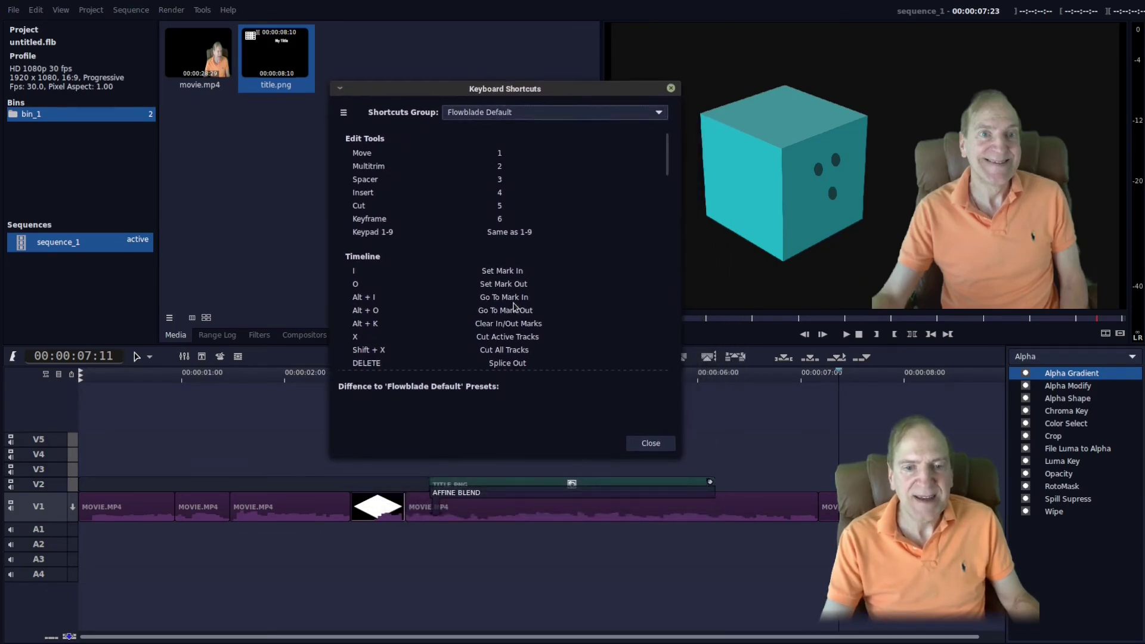
pyautogui.click(664, 114)
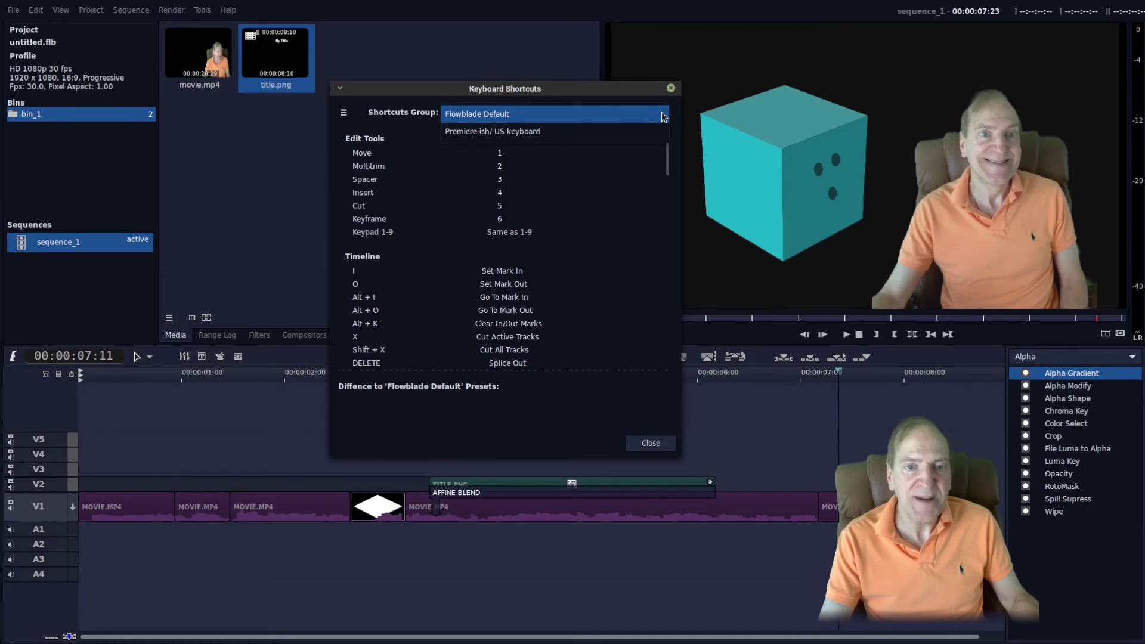
pyautogui.click(599, 132)
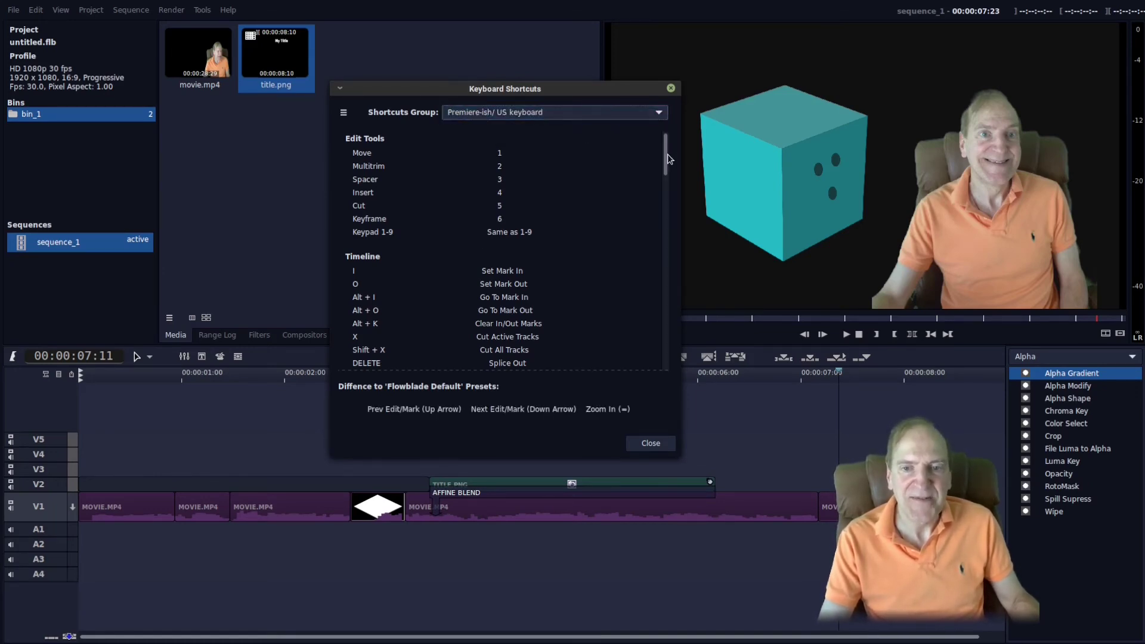
pyautogui.moveTo(668, 154)
pyautogui.mouseDown()
pyautogui.moveTo(679, 296)
pyautogui.moveTo(668, 149)
pyautogui.mouseUp()
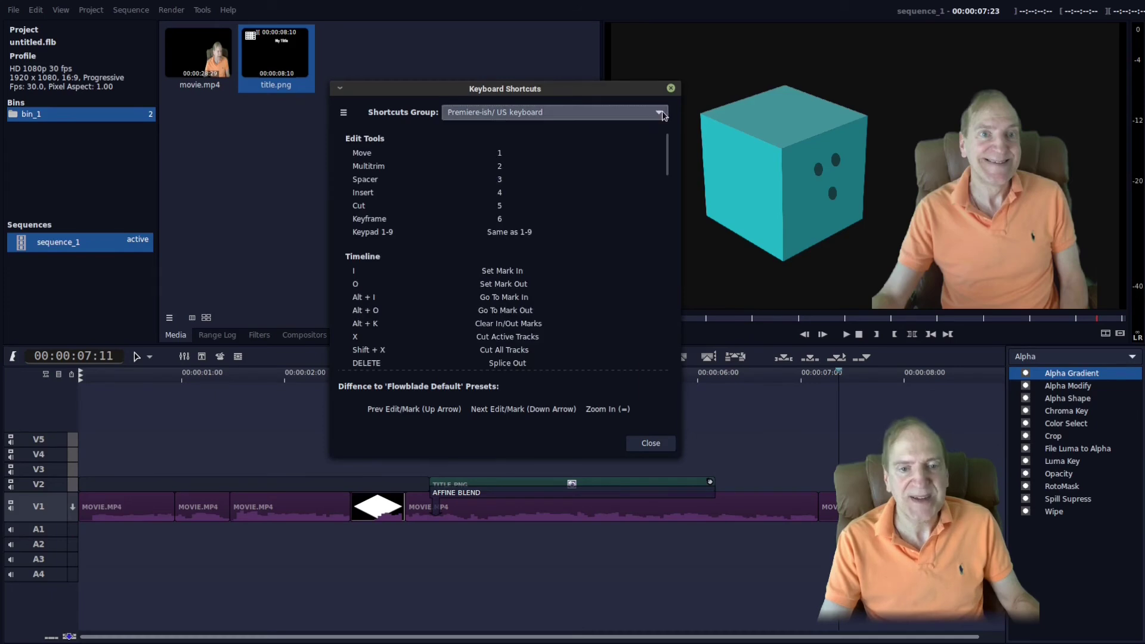
pyautogui.click(621, 116)
pyautogui.click(571, 97)
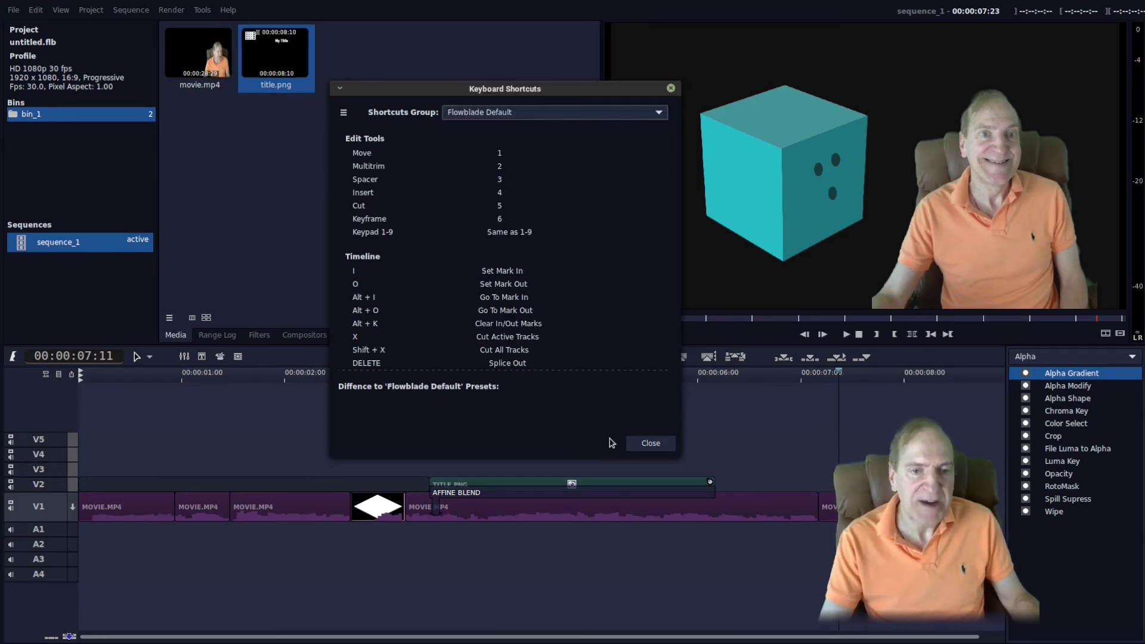
pyautogui.click(654, 447)
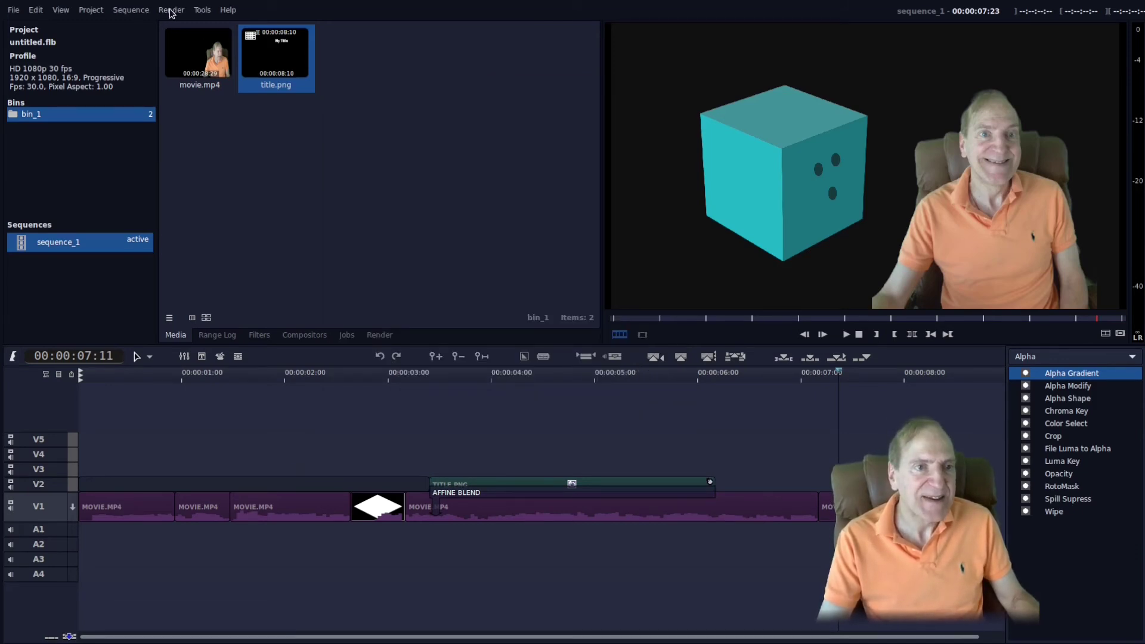
# Add a custom keyboard shortcuts group named My Shortcuts
pyautogui.click(169, 11)
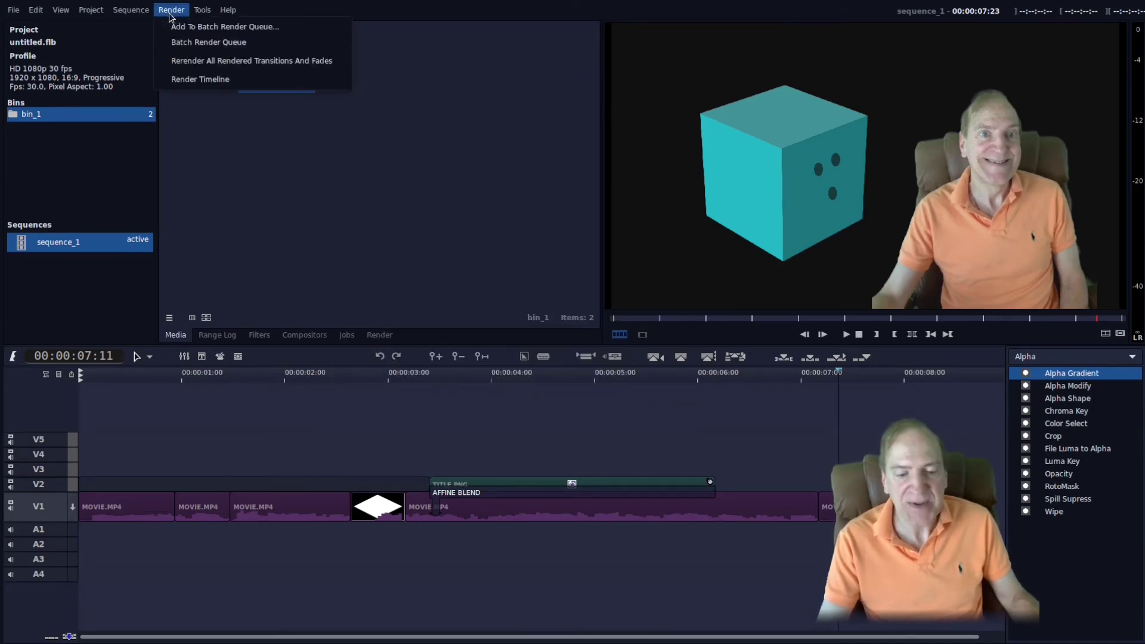
pyautogui.click(251, 58)
pyautogui.moveTo(552, 146); pyautogui.dragTo(472, 83)
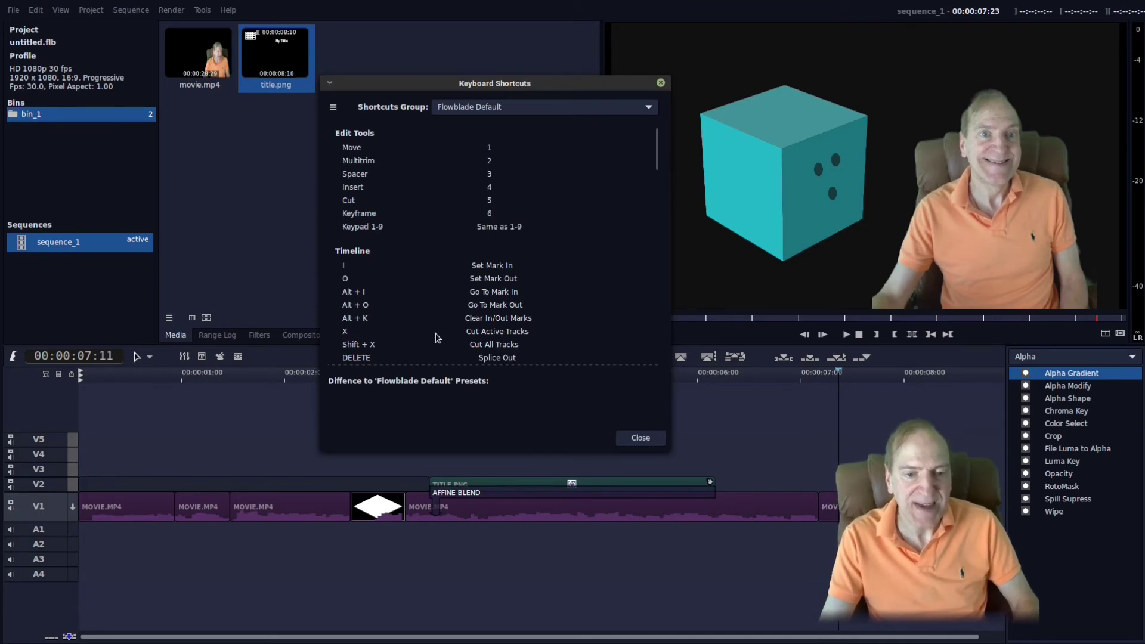
pyautogui.click(334, 109)
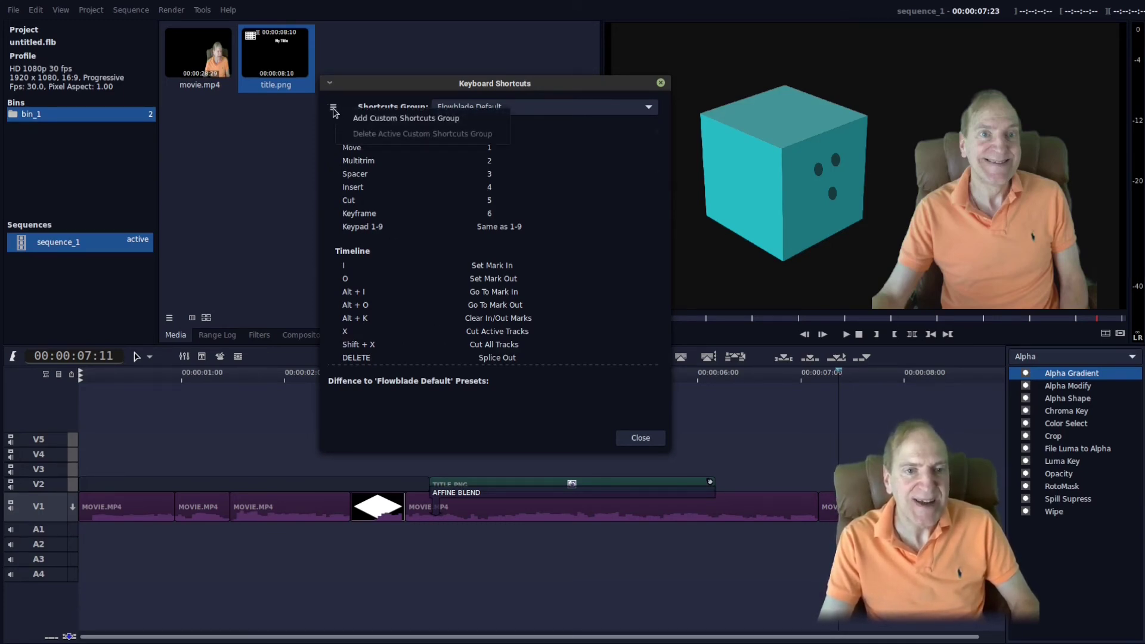
pyautogui.click(373, 120)
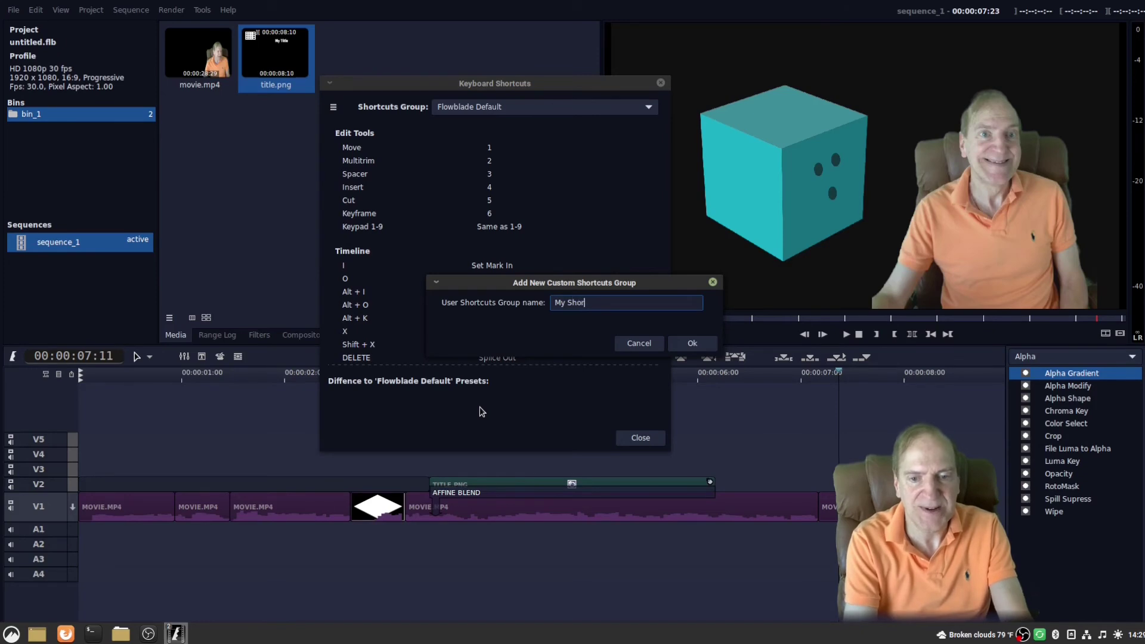
pyautogui.write('My Shortcuts')
pyautogui.press('Return')
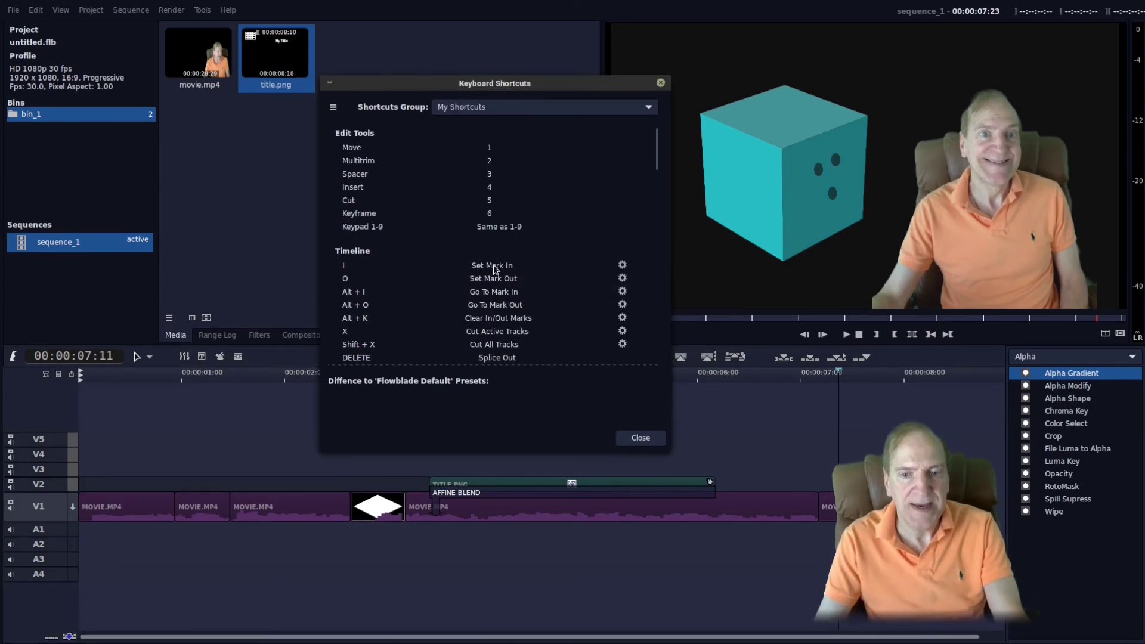
# Switch between the Flowblade Default and My Shortcuts groups, and examine which shortcuts in My Shortcuts can be customised
pyautogui.click(649, 109)
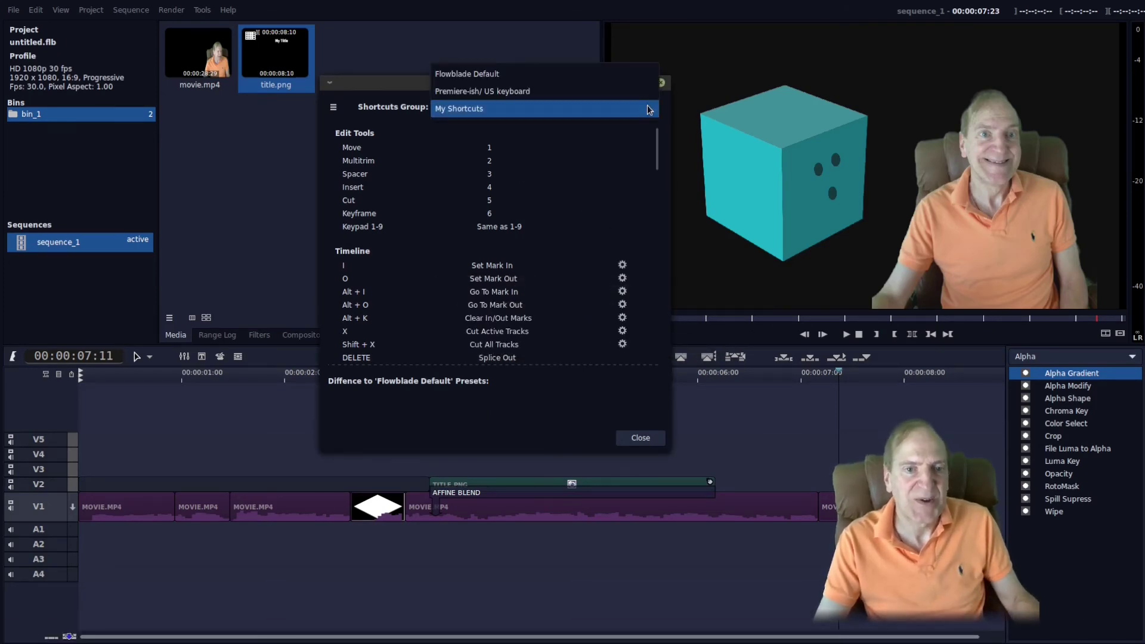
pyautogui.click(535, 74)
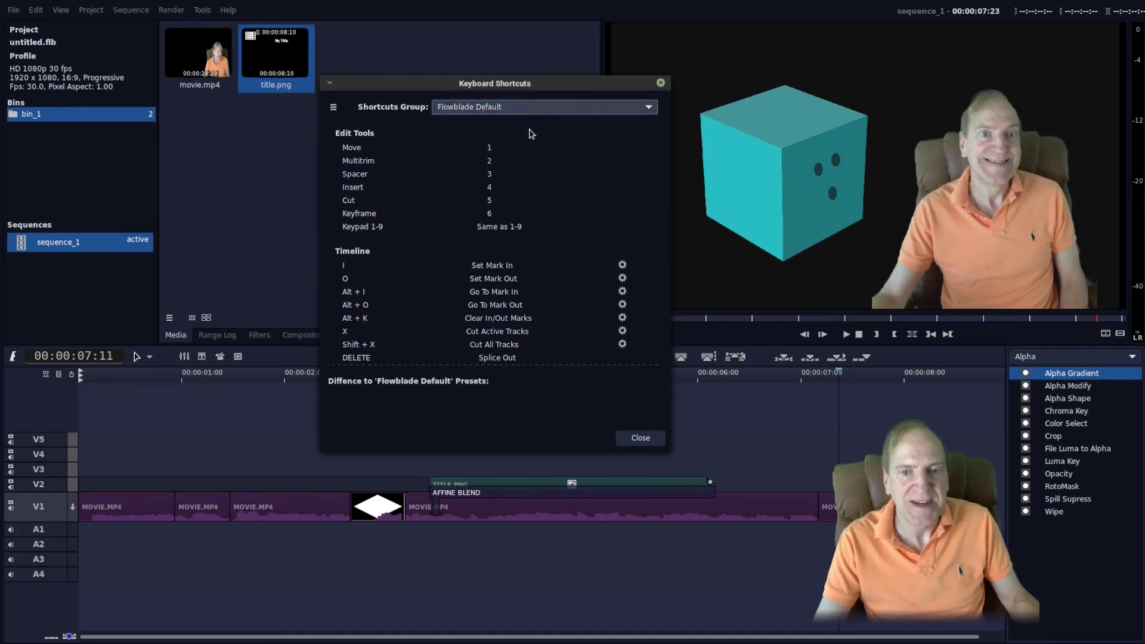
pyautogui.click(649, 109)
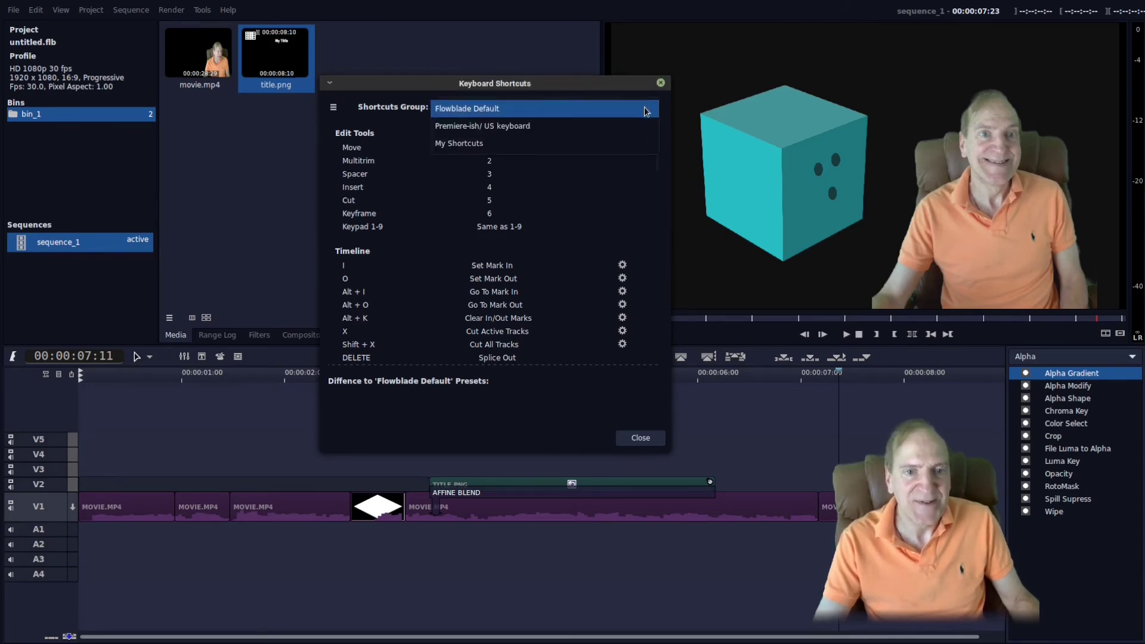
pyautogui.click(539, 147)
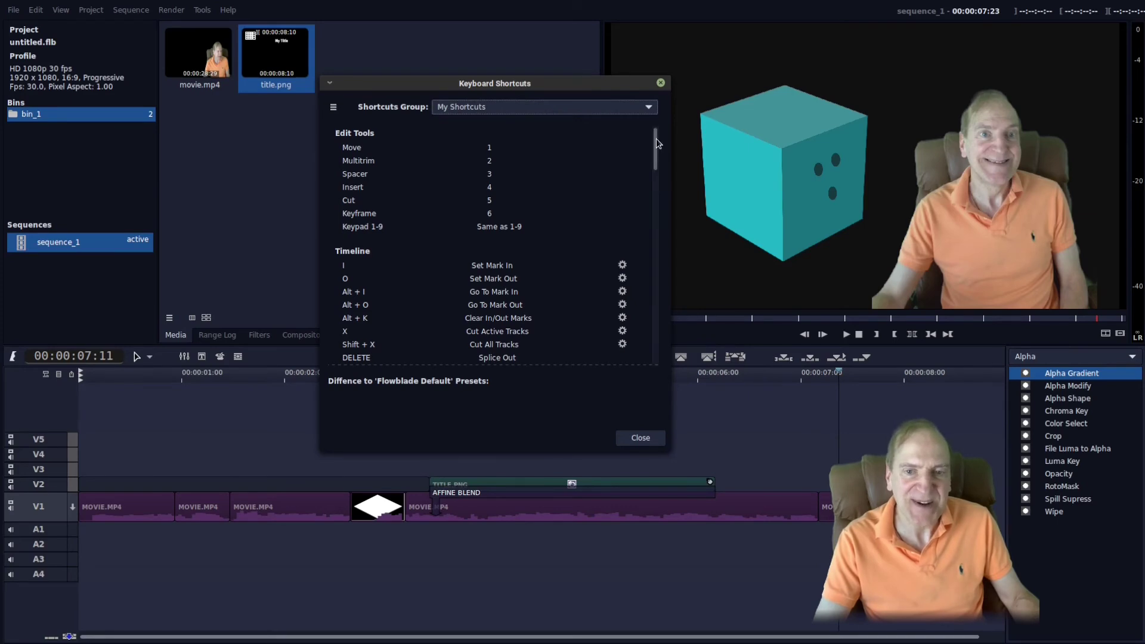
pyautogui.scroll(-2, 656, 138)
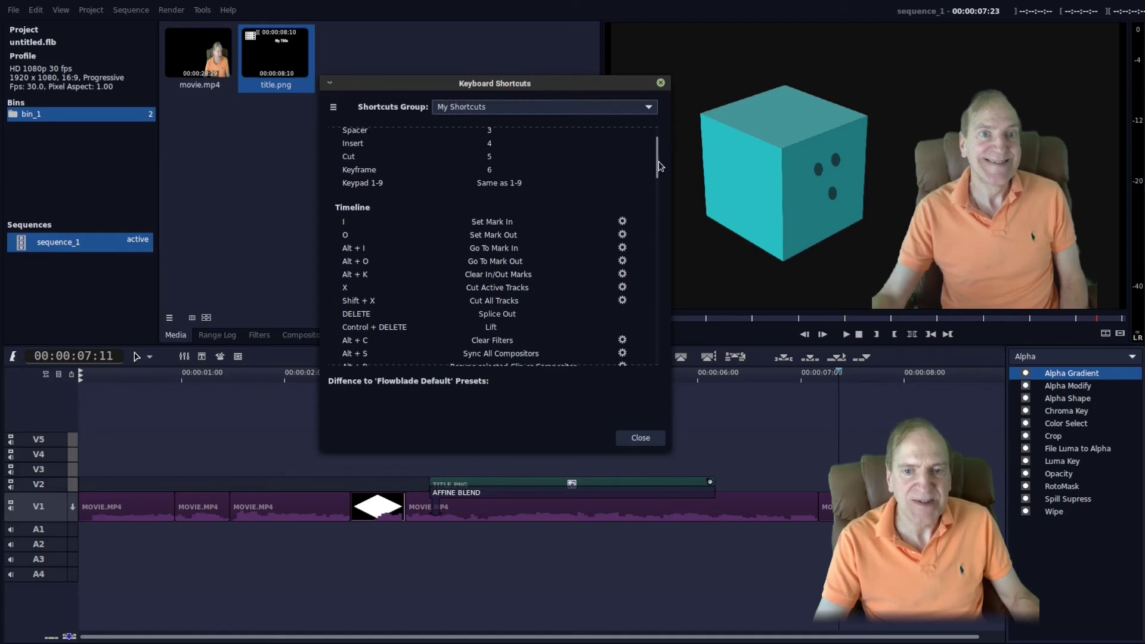
pyautogui.moveTo(659, 161); pyautogui.dragTo(659, 144)
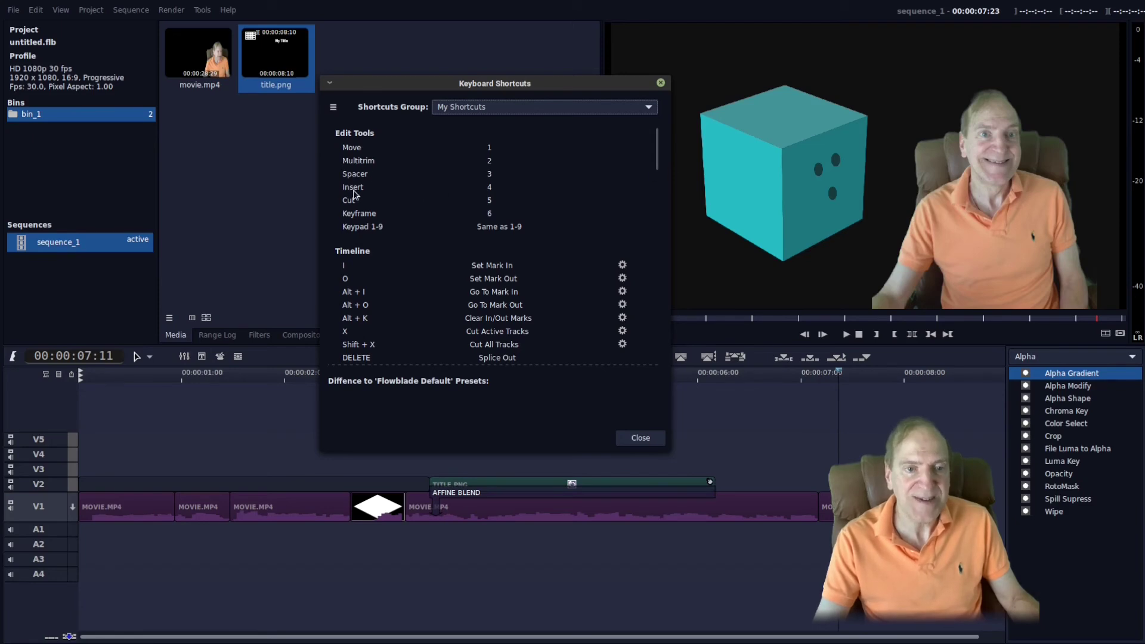
pyautogui.moveTo(657, 148); pyautogui.dragTo(659, 216)
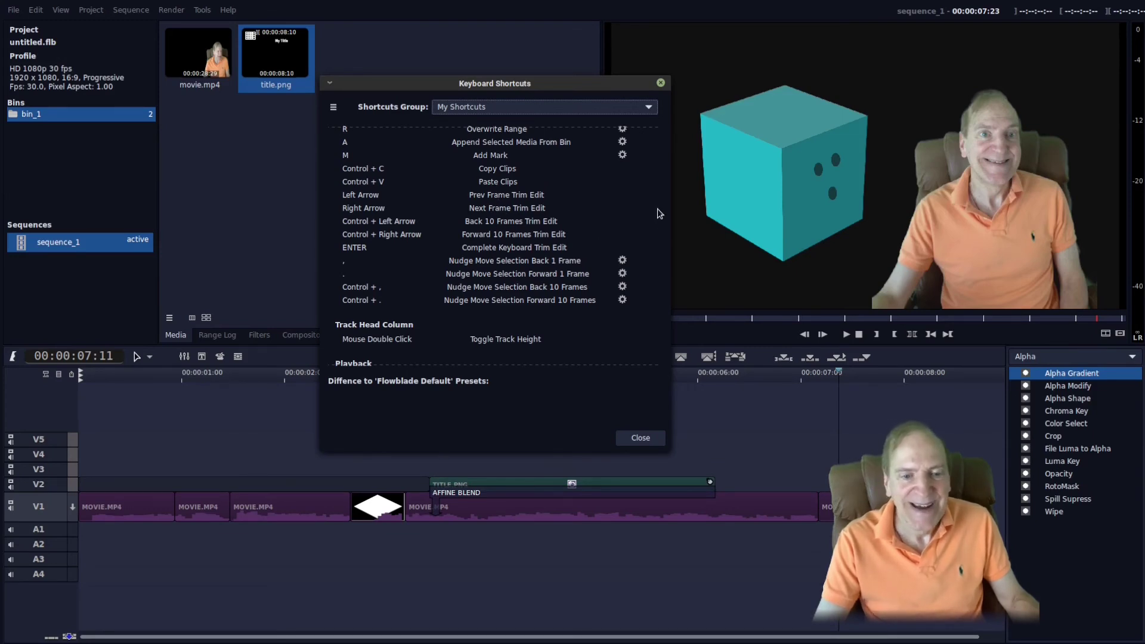
# Assign S as the shortcut for Cut Active Tracks in the My Shortcuts group
pyautogui.scroll(5, 610, 190)
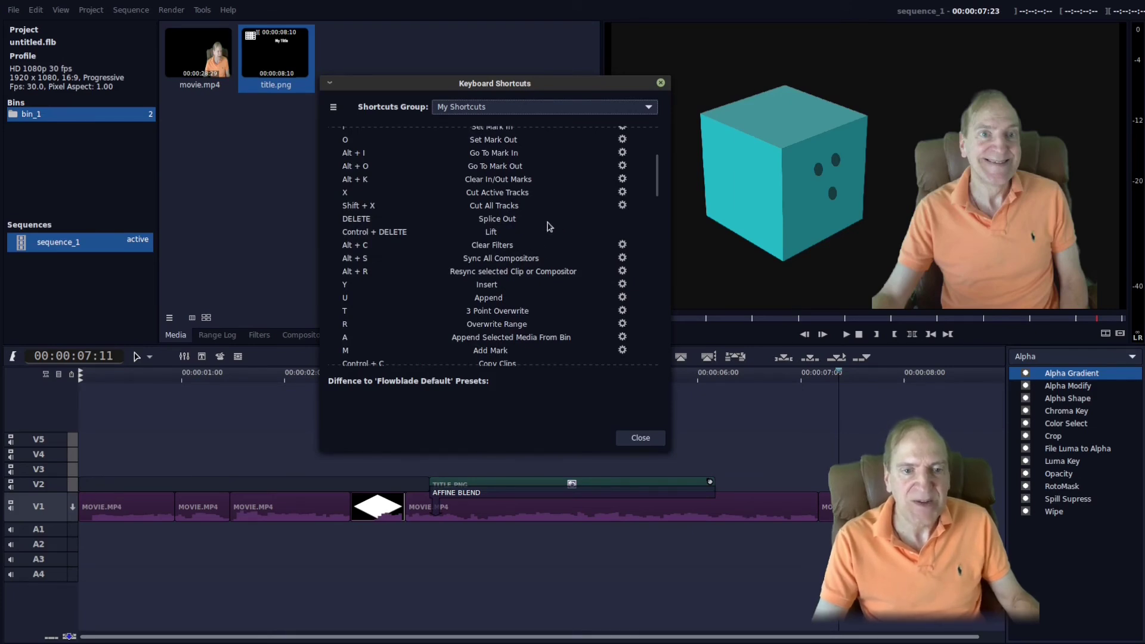
pyautogui.click(622, 194)
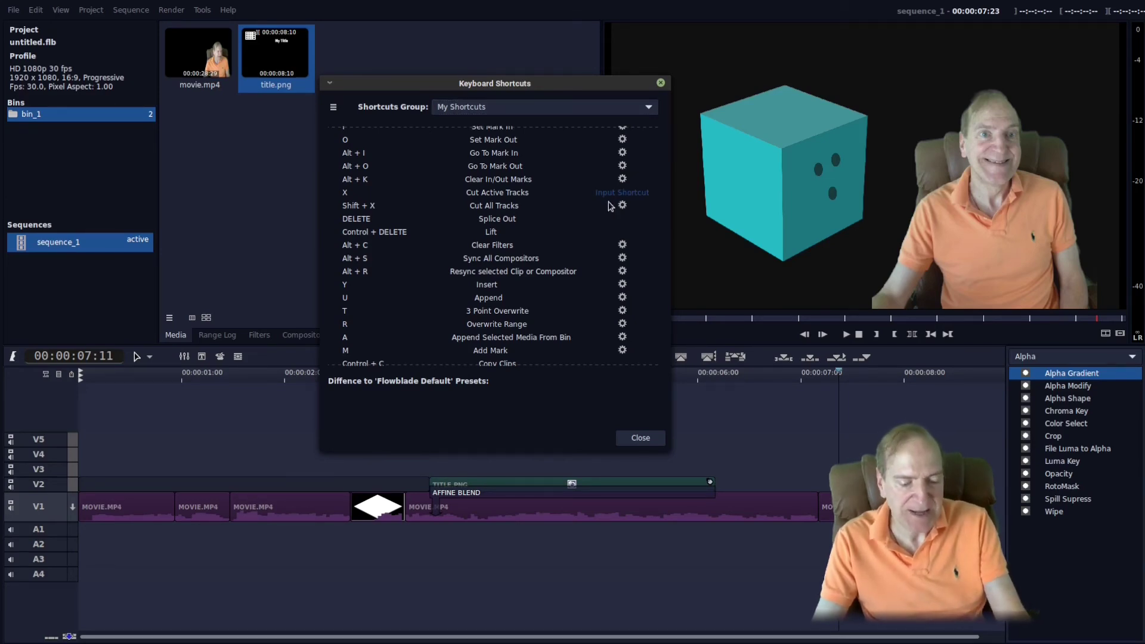
pyautogui.press('s')
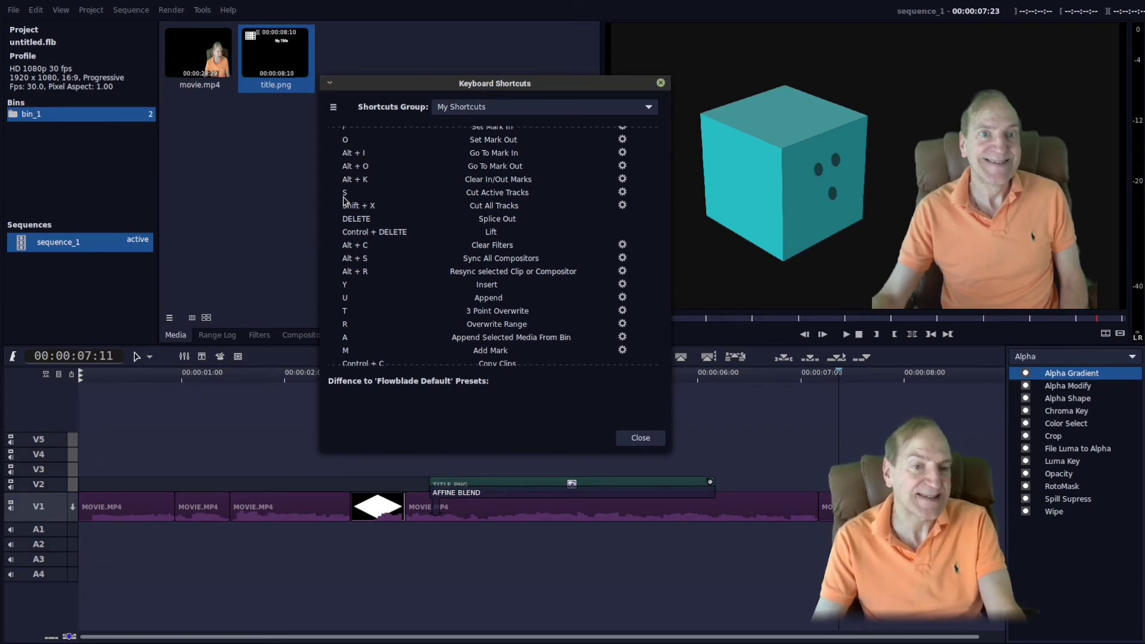
# Compare the Cut Active Tracks shortcut between Flowblade Default and My Shortcuts, and leave the shortcut list with My Shortcuts selected
pyautogui.click(560, 107)
pyautogui.click(565, 74)
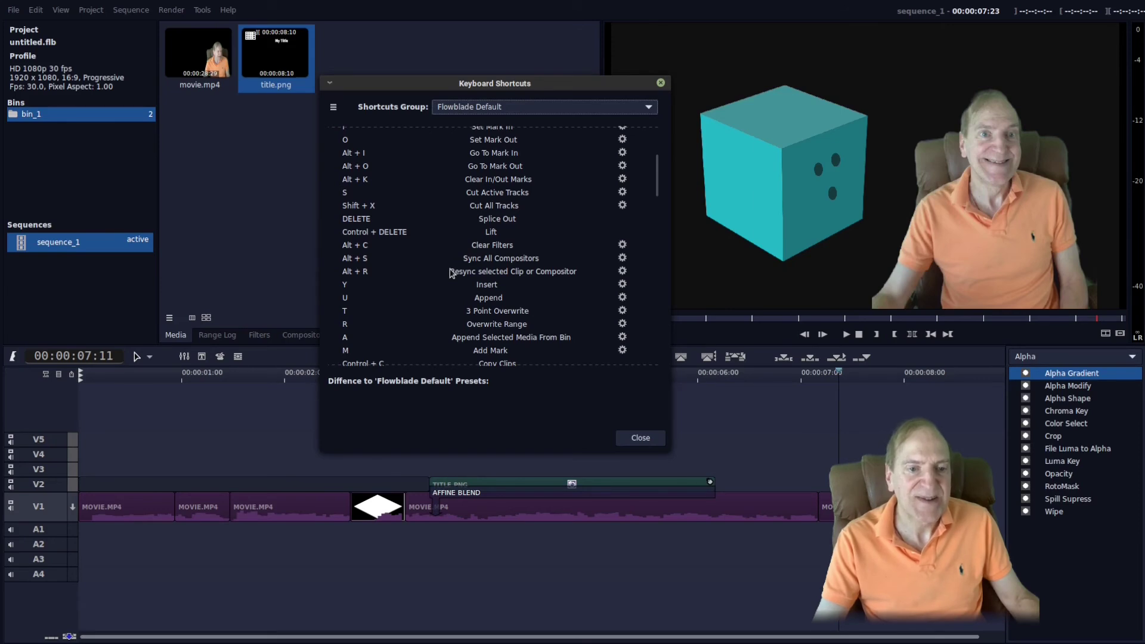
pyautogui.scroll(3, 452, 273)
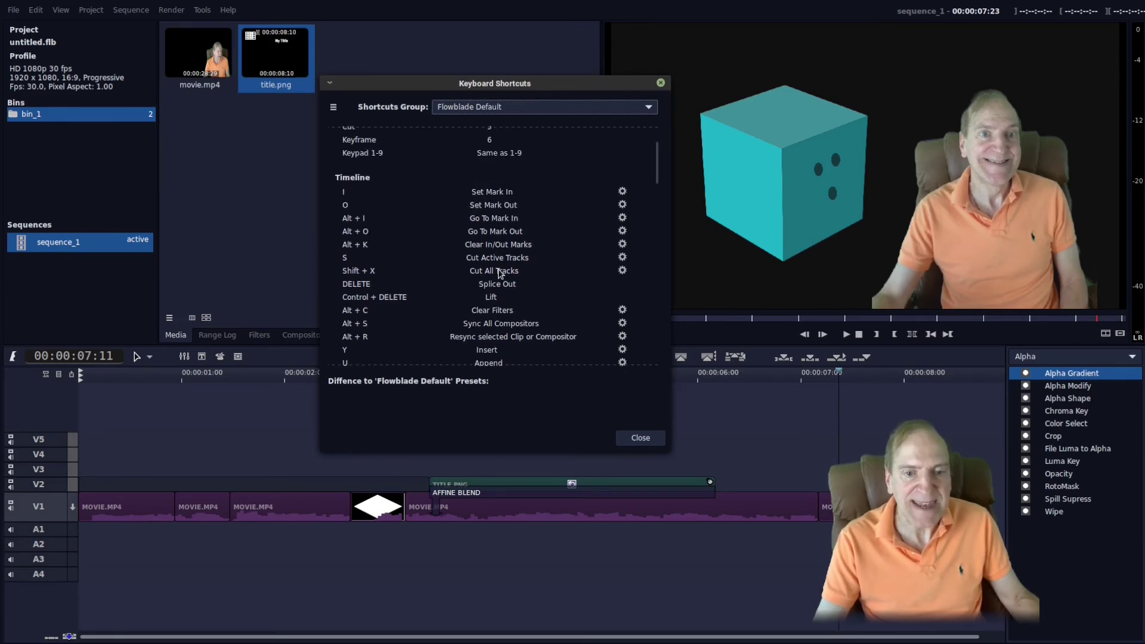
pyautogui.press('Down')
pyautogui.scroll(3, 495, 262)
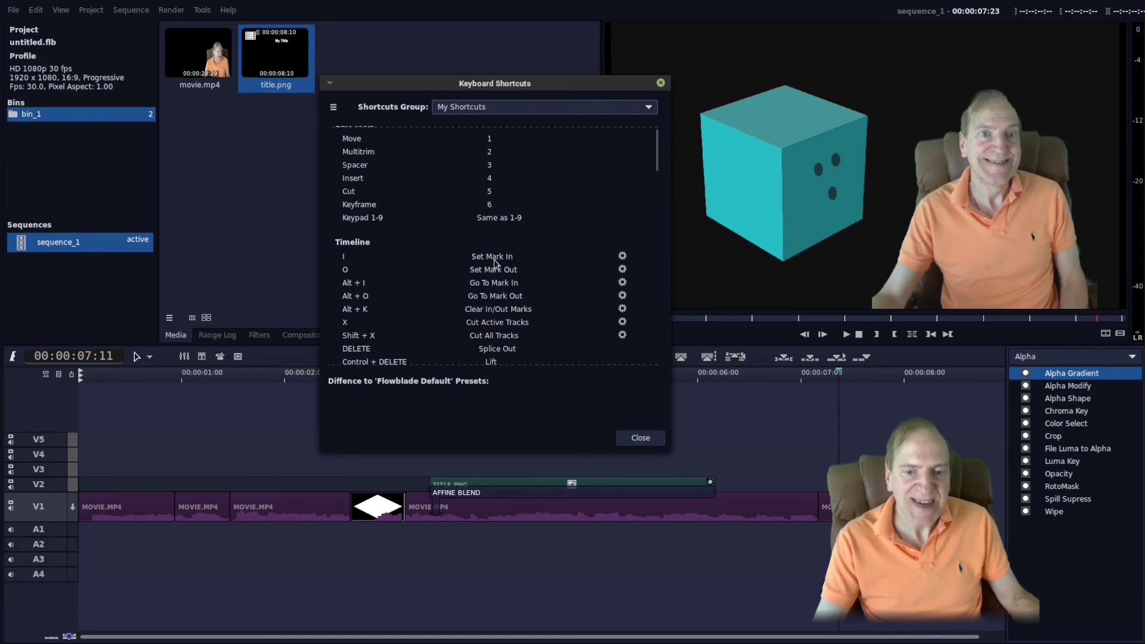
pyautogui.click(640, 438)
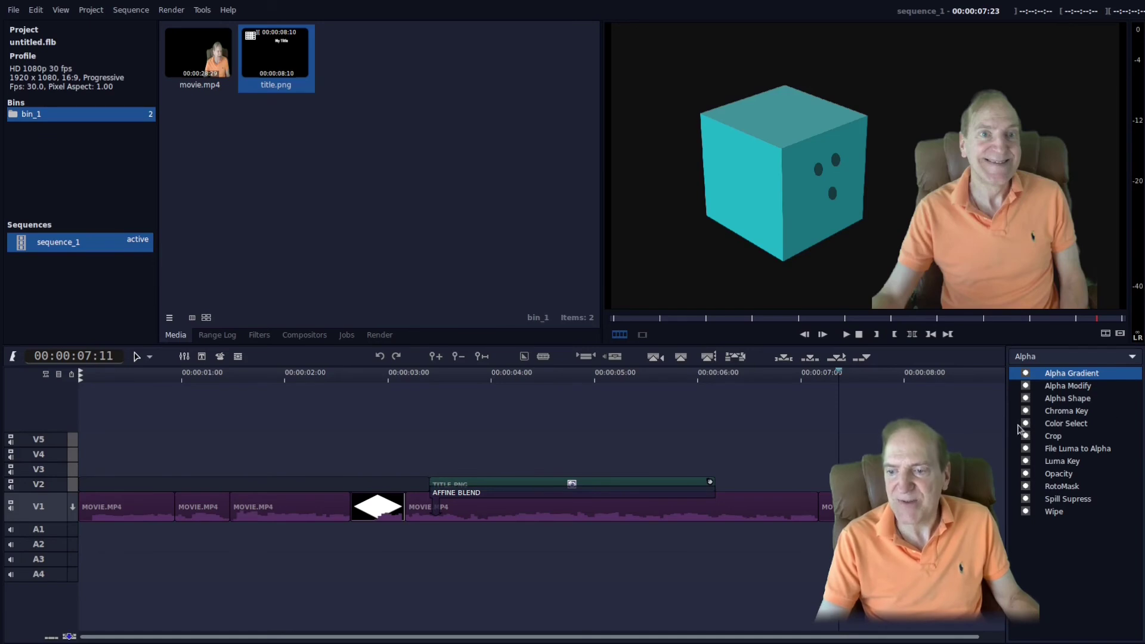
# Add the Normalize audio filter to the long movie.mp4 clip beneath the title on V1
pyautogui.click(1134, 357)
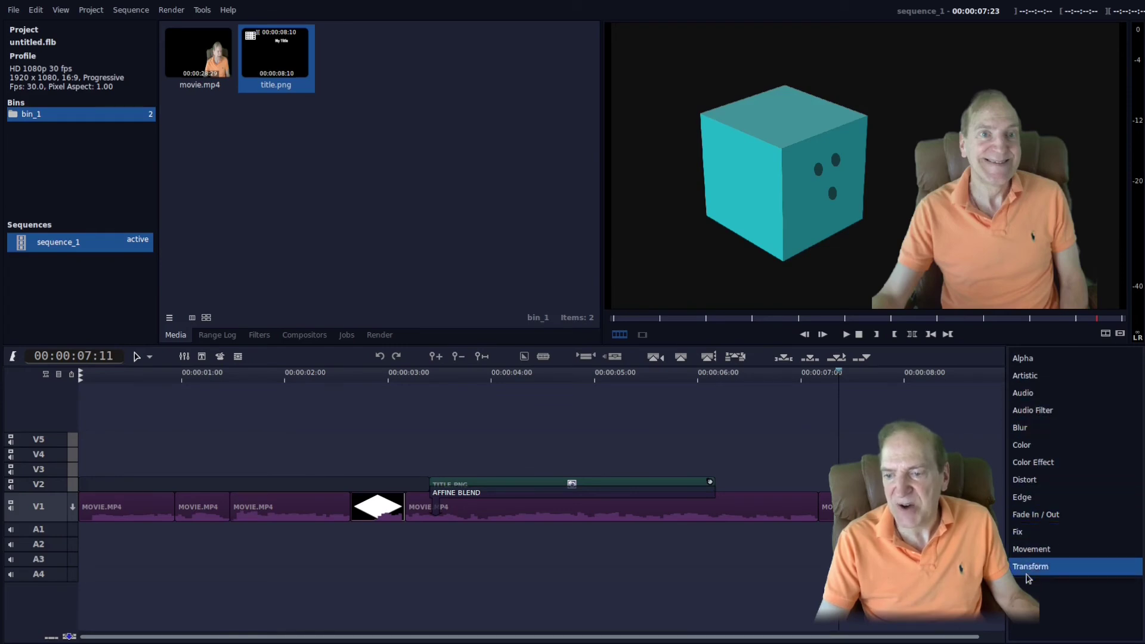
pyautogui.click(1031, 393)
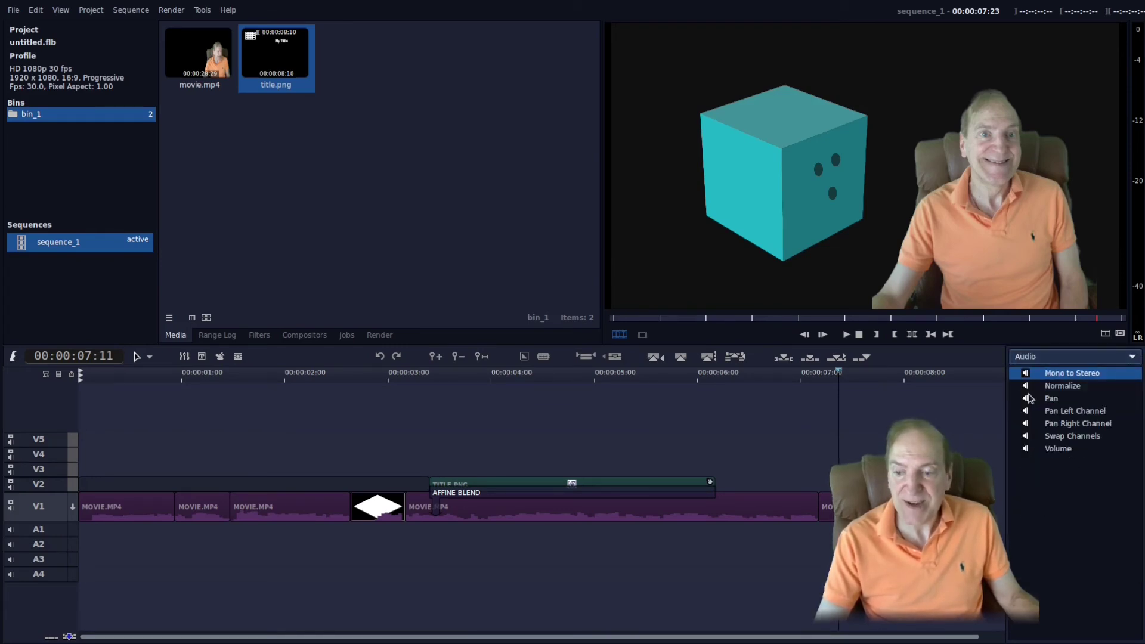
pyautogui.click(1061, 392)
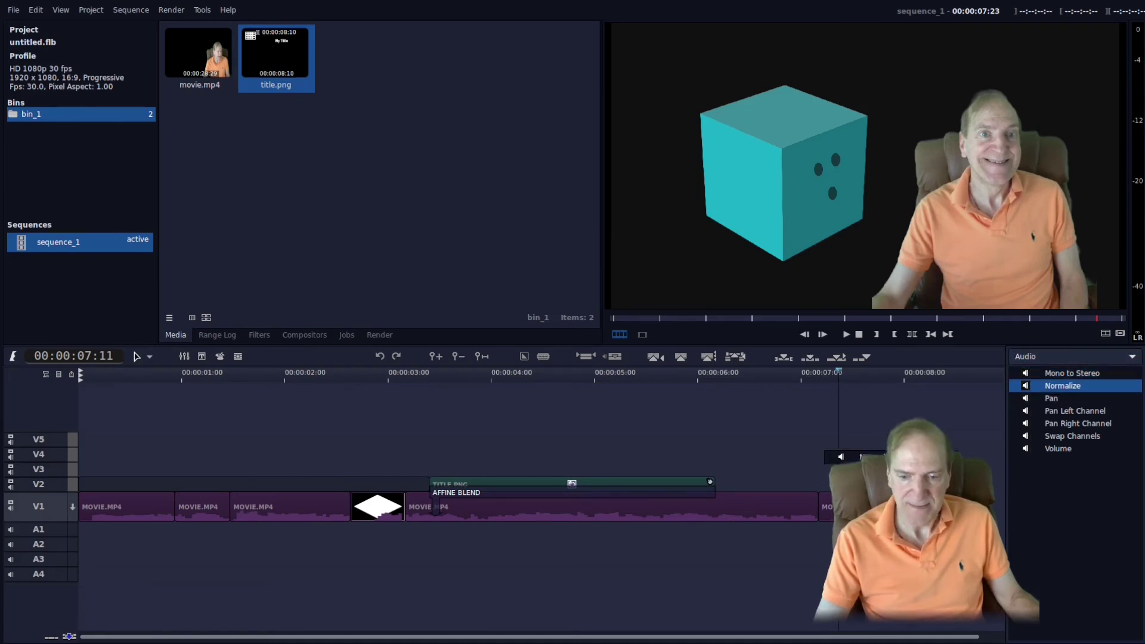
pyautogui.click(666, 515)
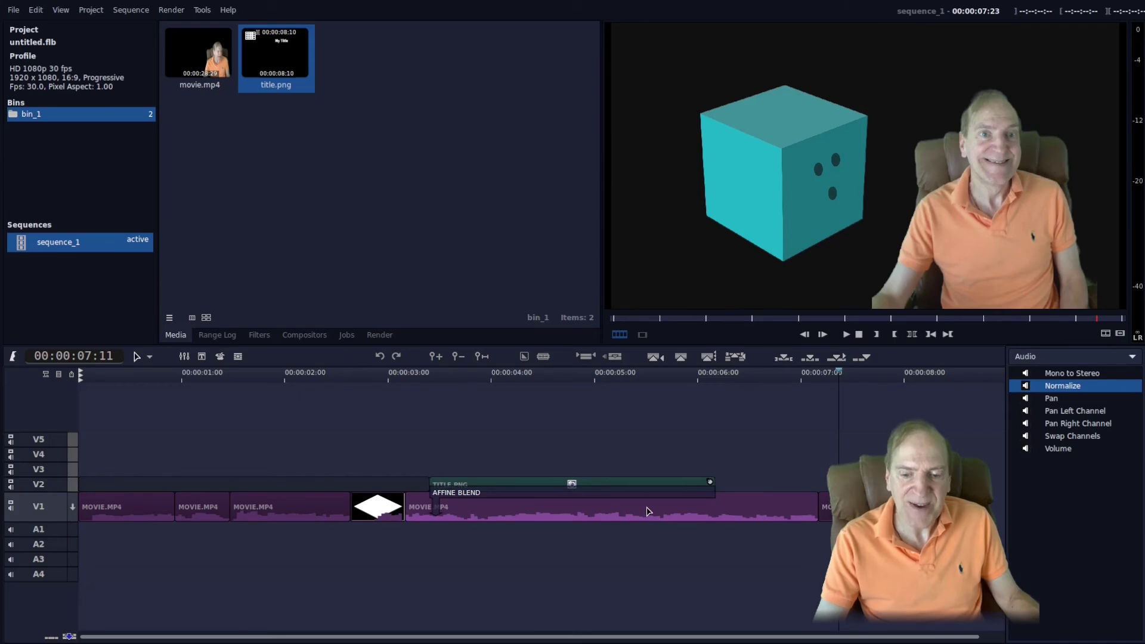
pyautogui.moveTo(648, 512); pyautogui.dragTo(735, 514)
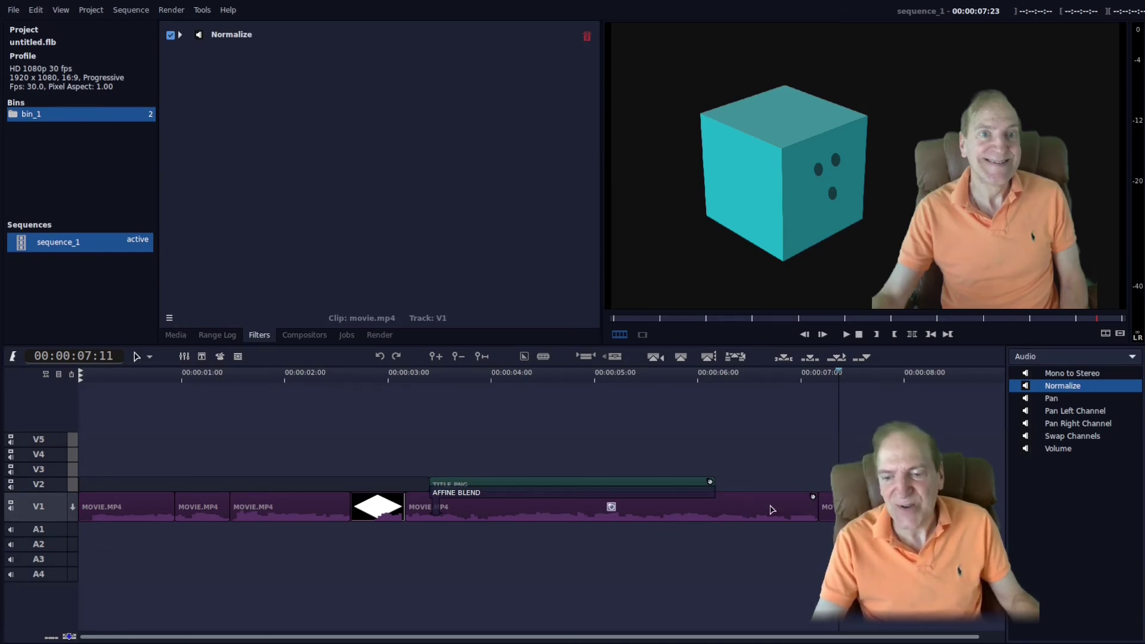
# Clone the Normalize filter from the previous clip onto the short movie.mp4 clip after the long one, and play back the ending
pyautogui.click(733, 512)
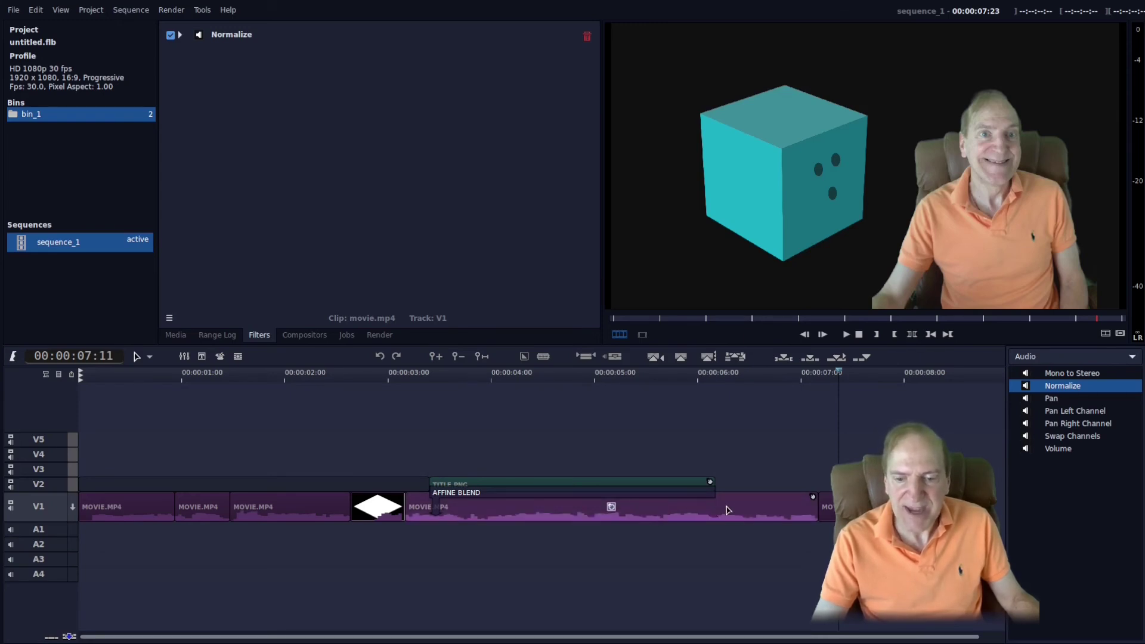
pyautogui.rightClick(831, 514)
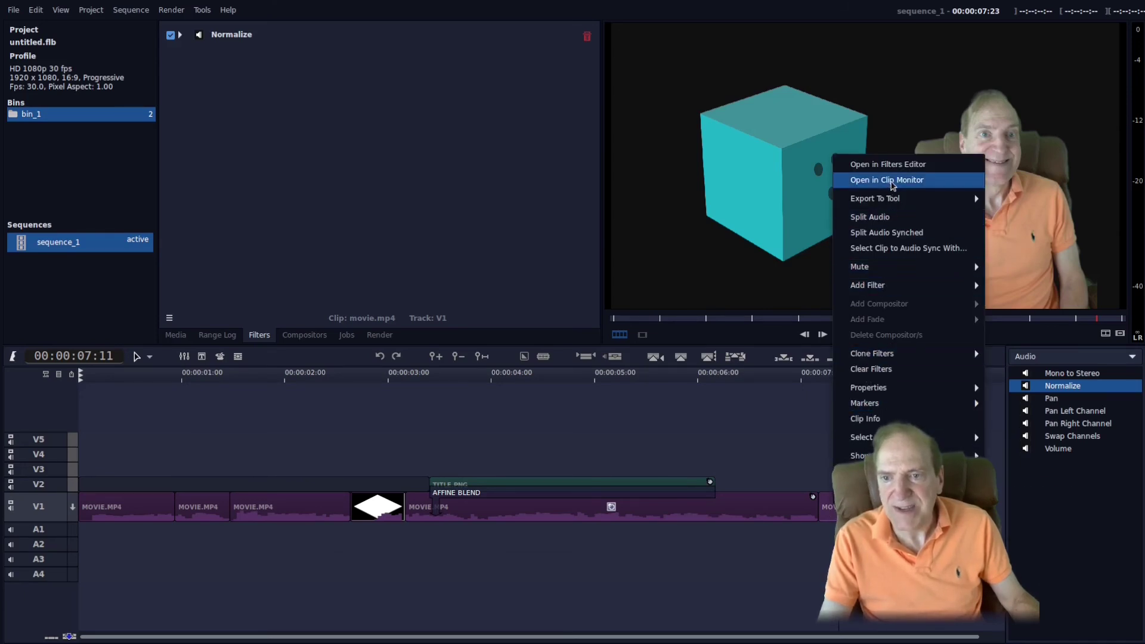
pyautogui.rightClick(828, 519)
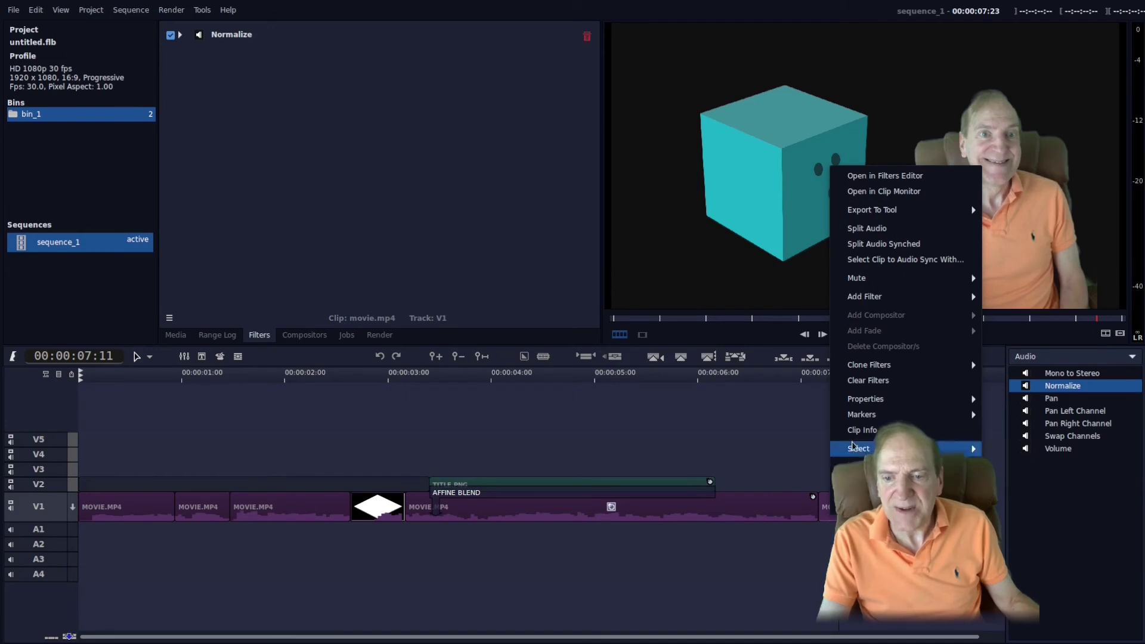
pyautogui.moveTo(872, 372)
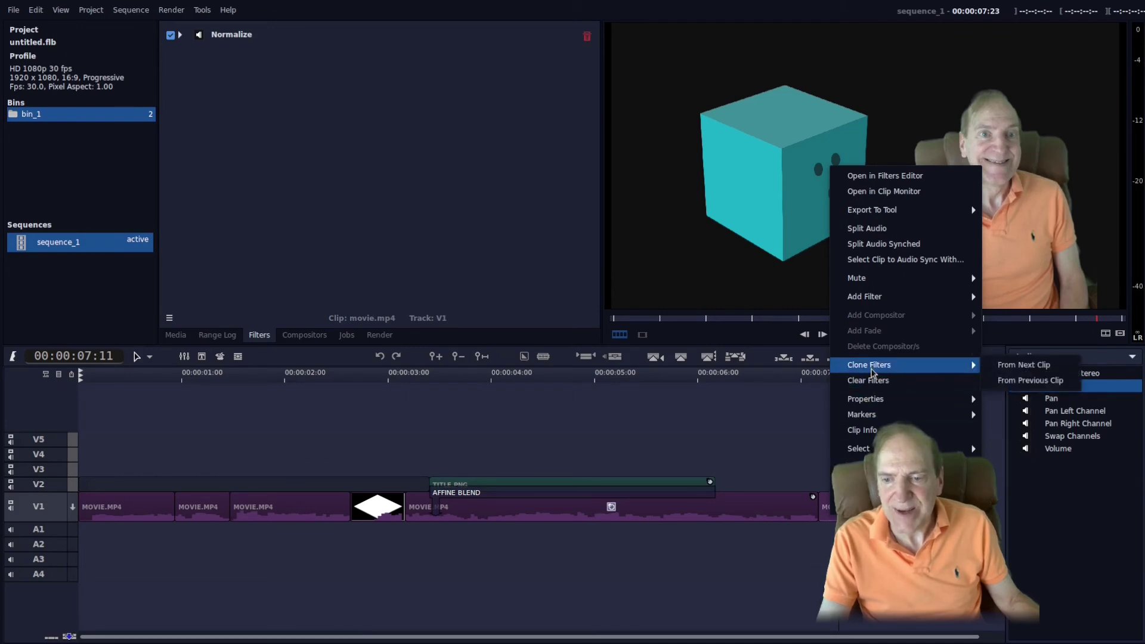
pyautogui.click(1011, 385)
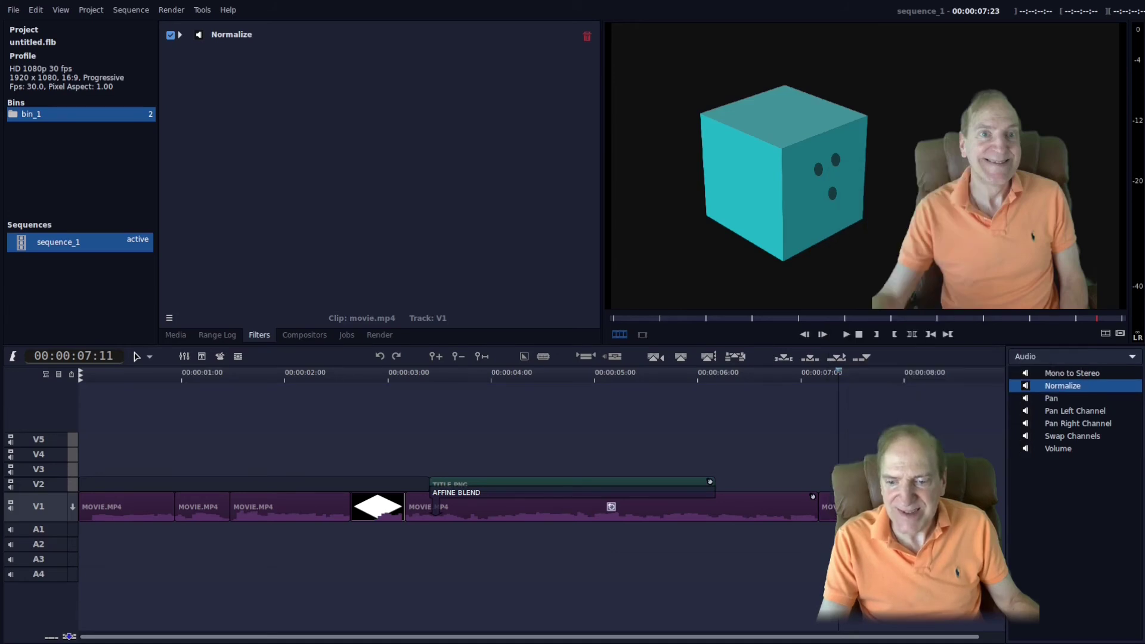
pyautogui.click(827, 378)
pyautogui.press('space')
pyautogui.press('space')
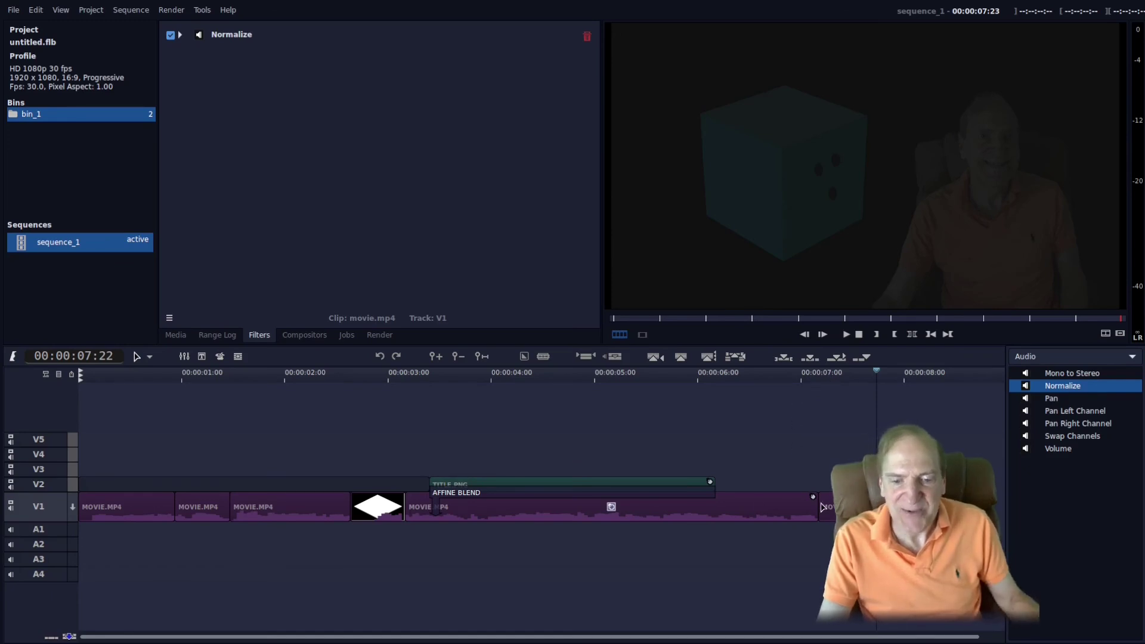
# Clone the filters from the next clip onto the rendered transition on V1
pyautogui.click(297, 510)
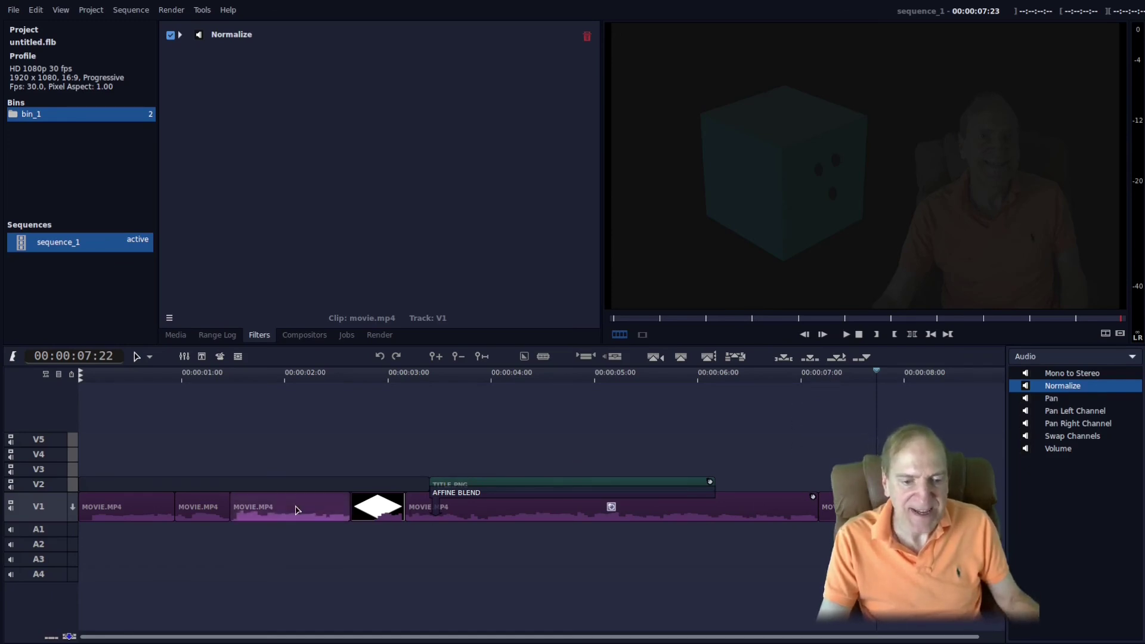
pyautogui.click(387, 517)
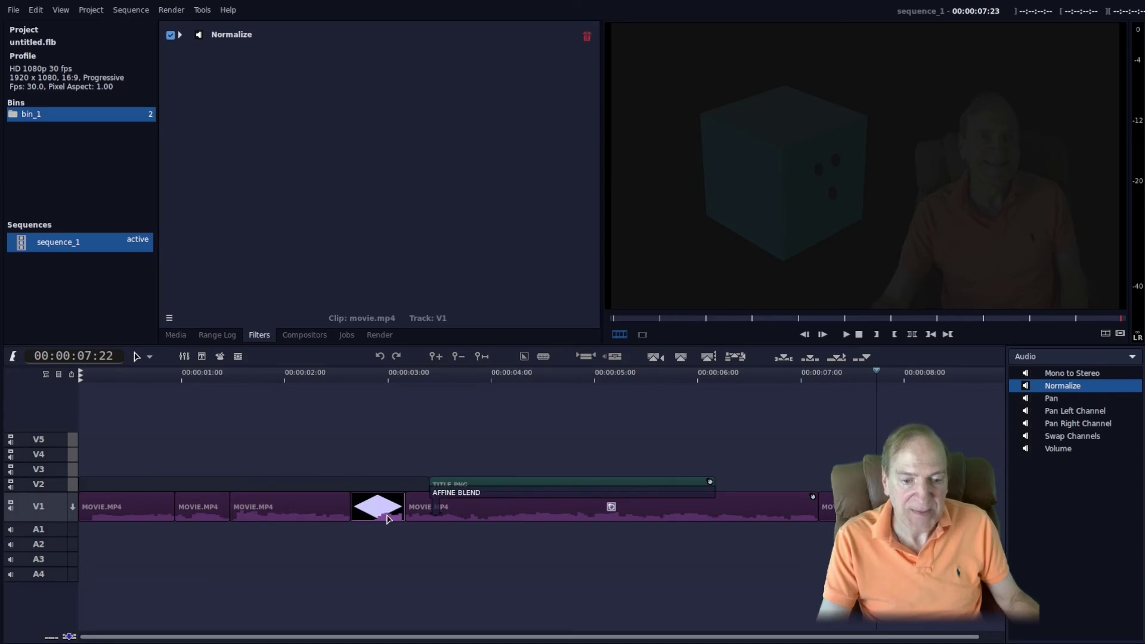
pyautogui.rightClick(388, 518)
pyautogui.moveTo(434, 445)
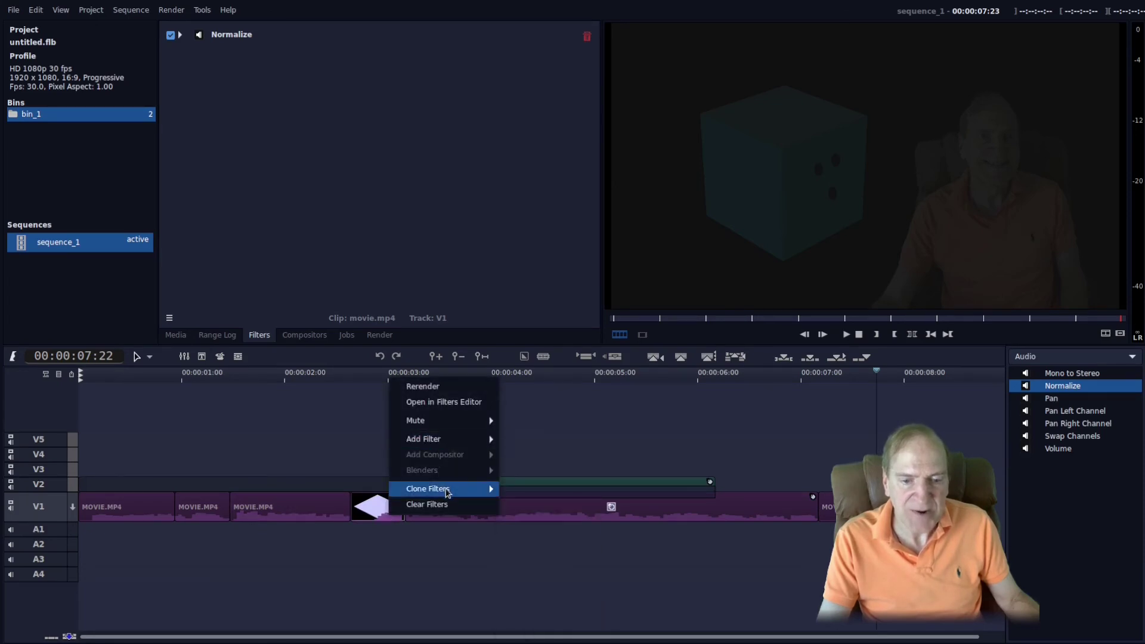
pyautogui.moveTo(480, 493)
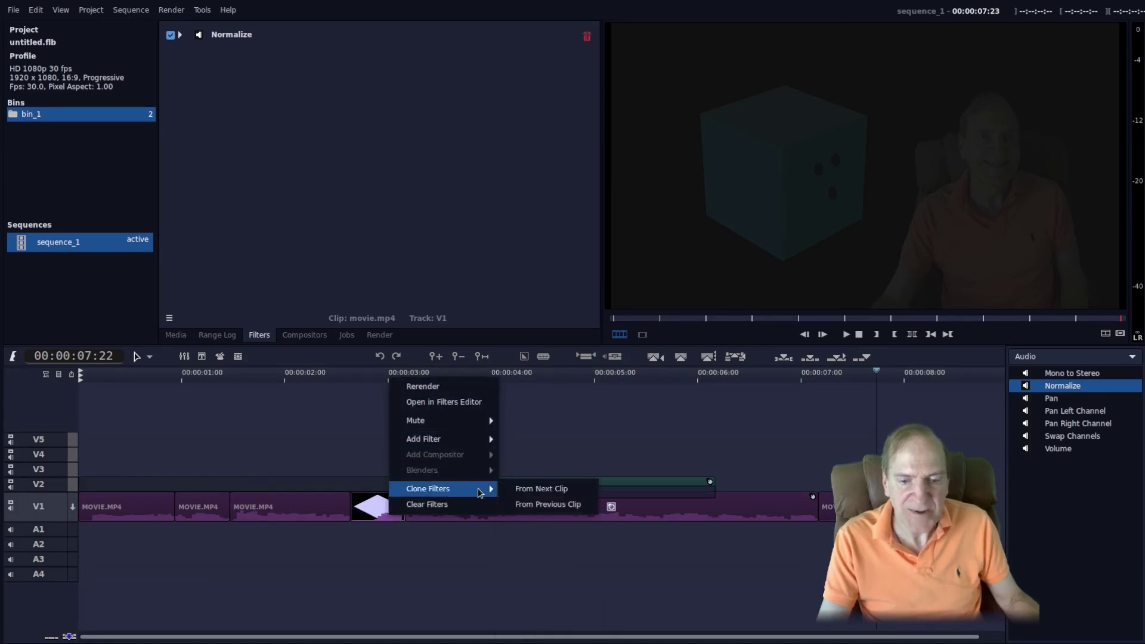
pyautogui.click(531, 491)
# Try to select the three movie.mp4 clips before the transition on V1 together
pyautogui.click(290, 510)
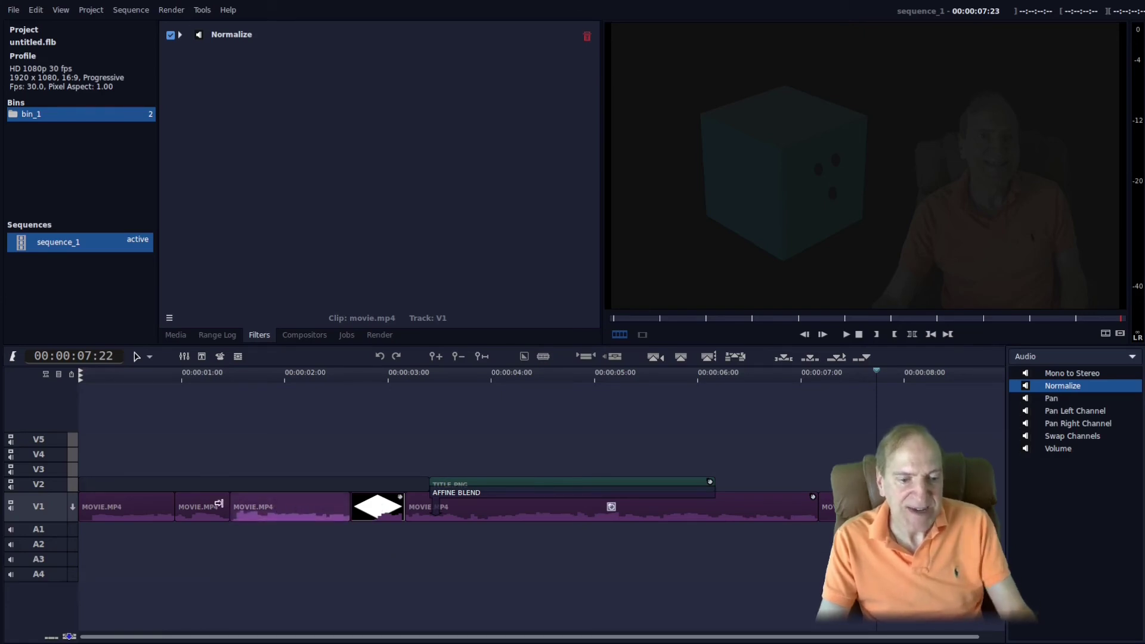
pyautogui.keyDown('shift'); pyautogui.click(195, 512); pyautogui.keyUp('shift')
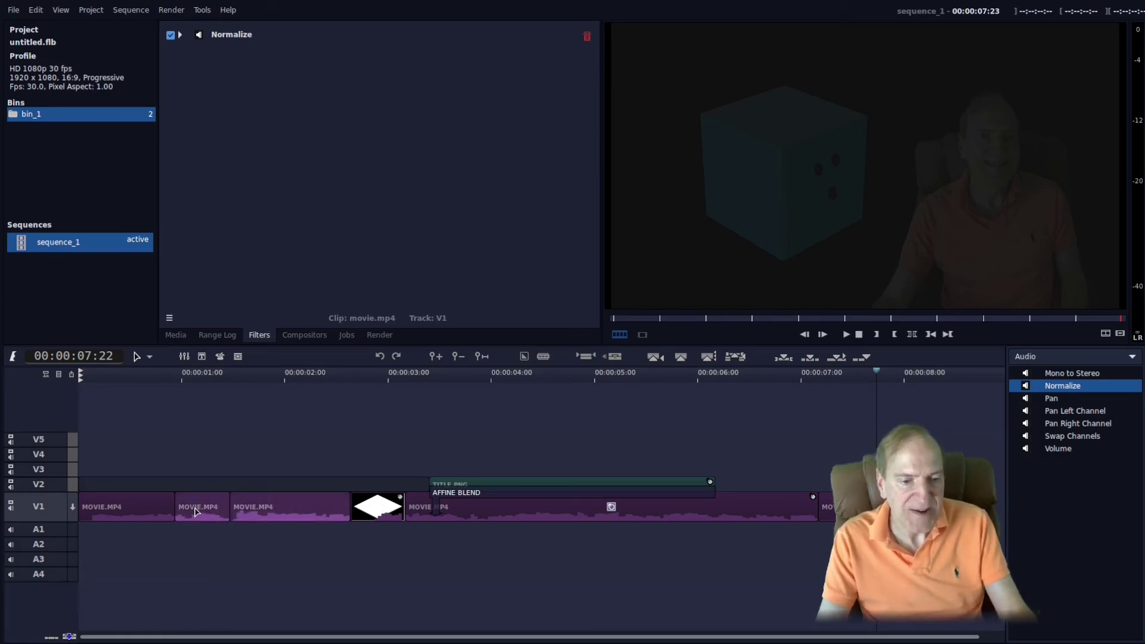
pyautogui.keyDown('shift'); pyautogui.click(157, 515); pyautogui.keyUp('shift')
pyautogui.rightClick(214, 517)
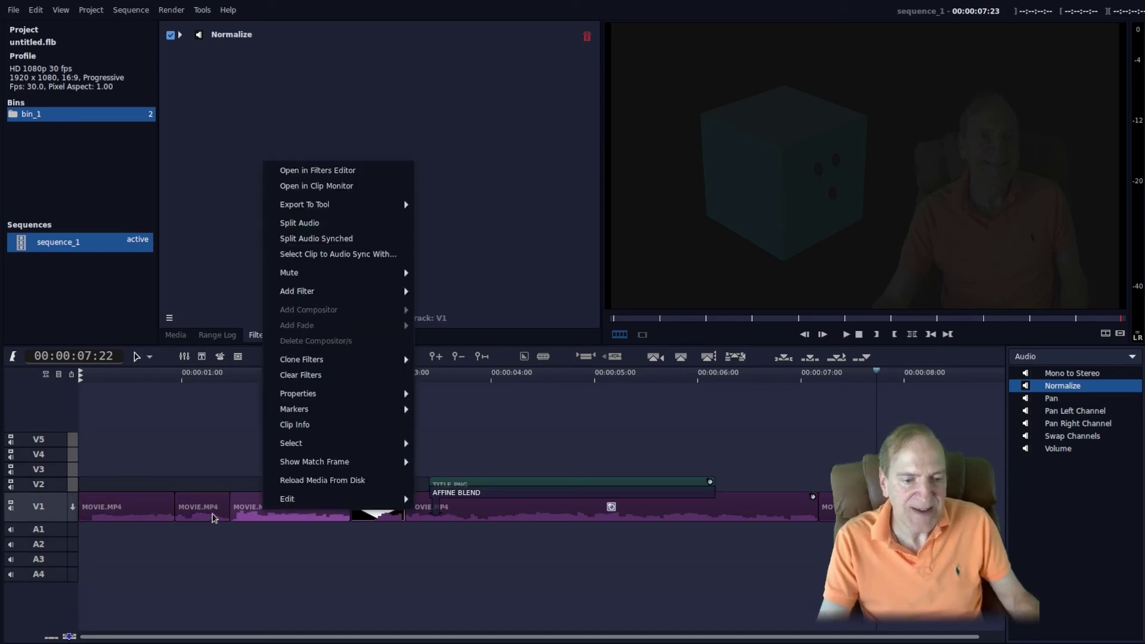
pyautogui.click(245, 516)
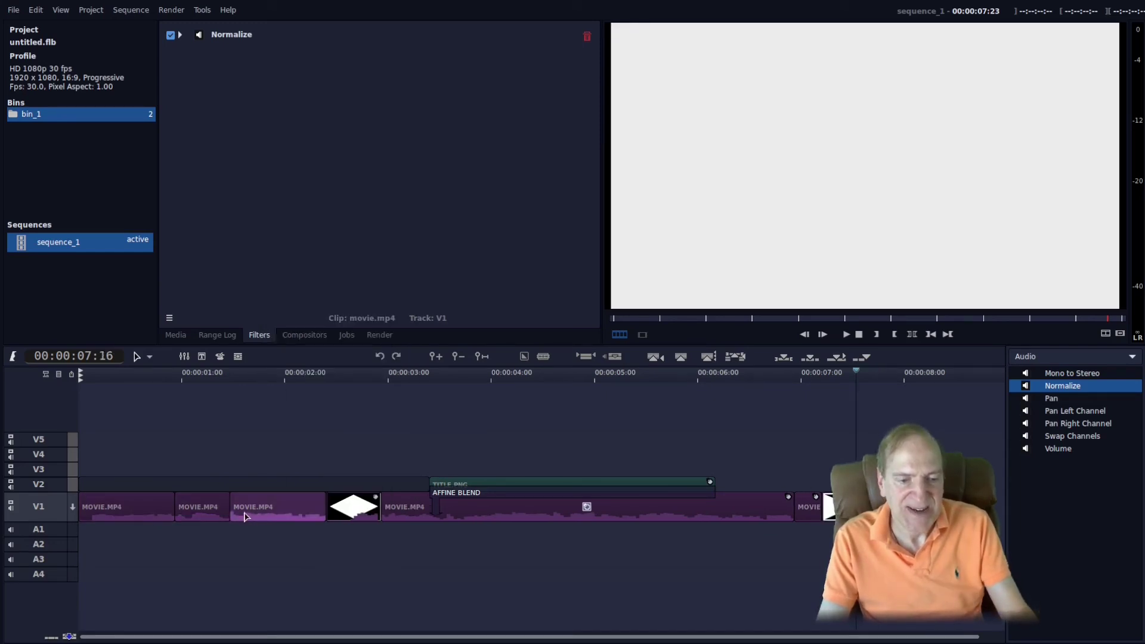
pyautogui.click(214, 514)
pyautogui.click(149, 510)
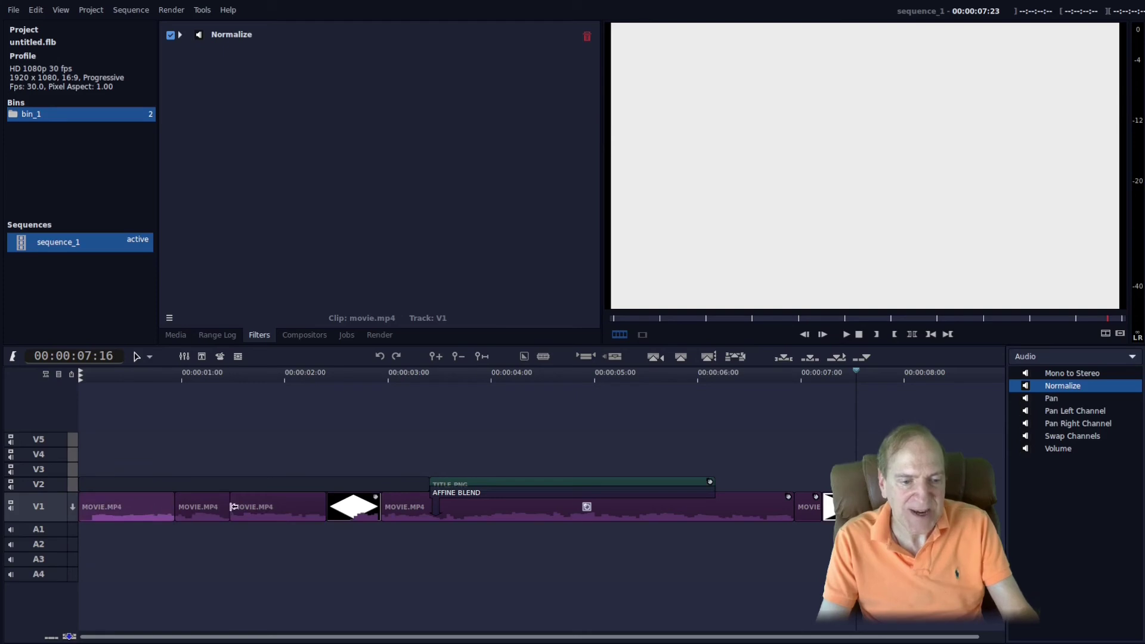
# Clone the filters from the next clip onto the third movie.mp4 clip on V1, and likewise onto the second
pyautogui.rightClick(271, 513)
pyautogui.moveTo(339, 366)
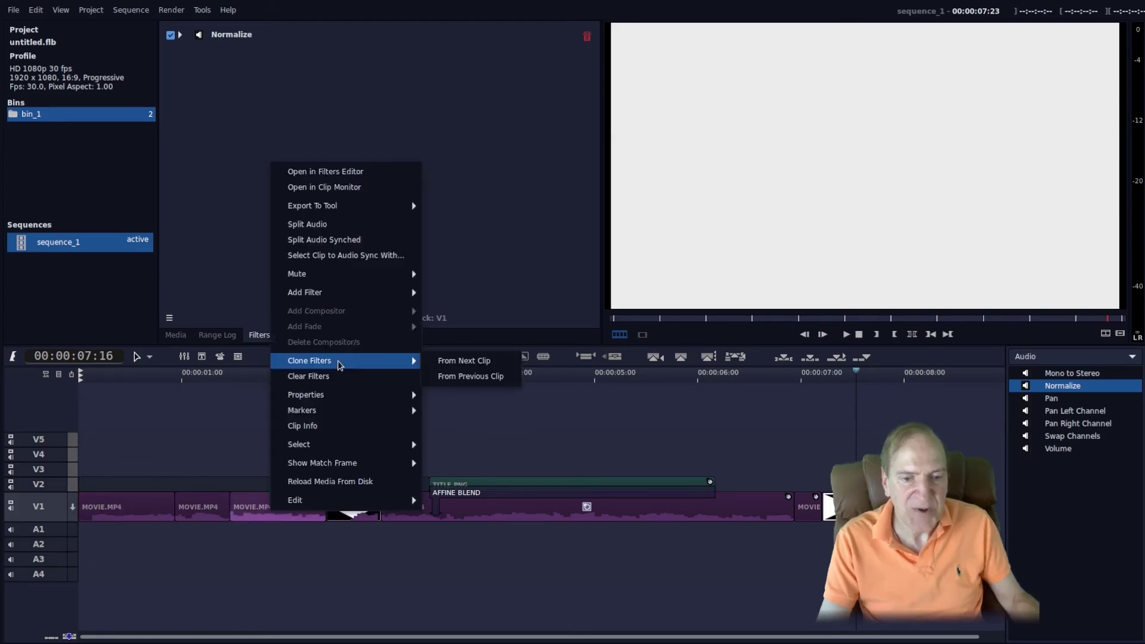
pyautogui.click(445, 377)
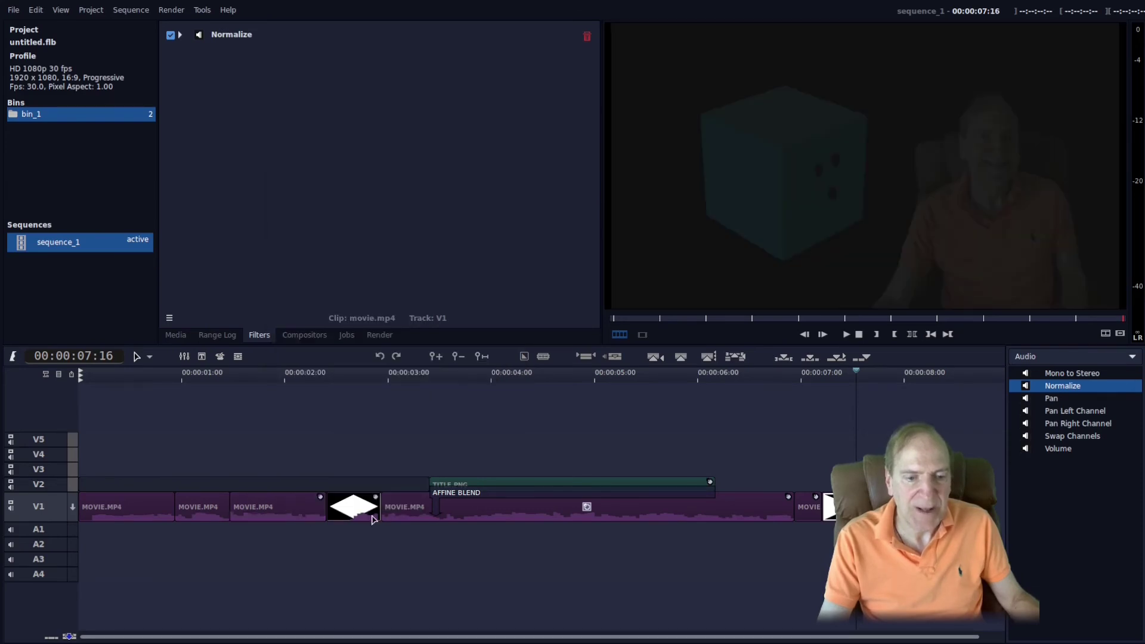
pyautogui.click(200, 515)
pyautogui.rightClick(200, 514)
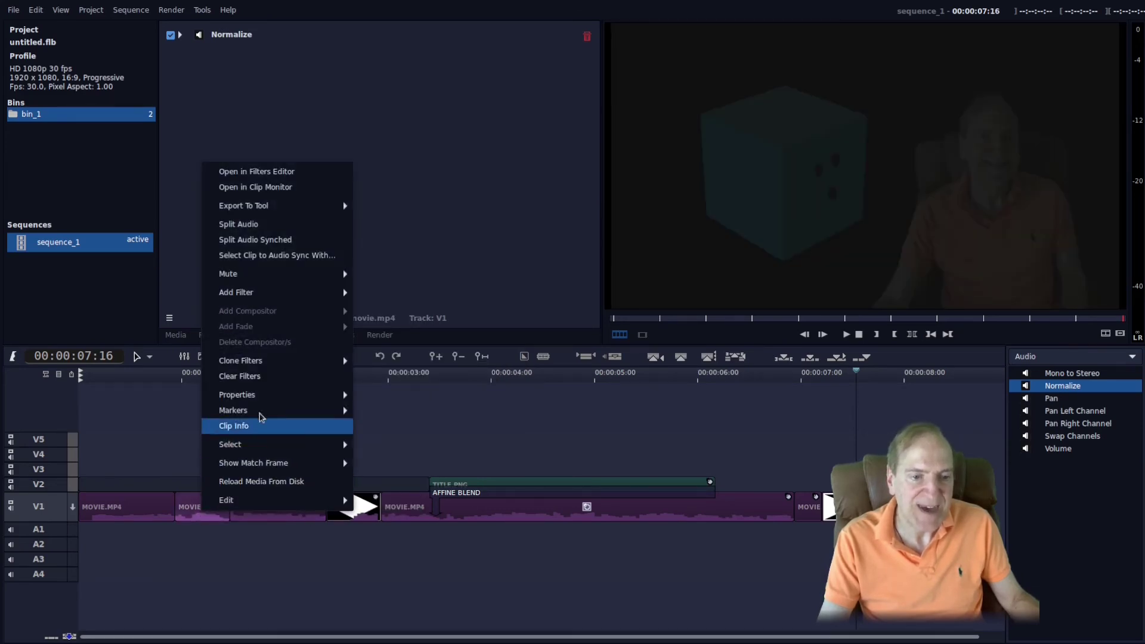
pyautogui.moveTo(291, 365)
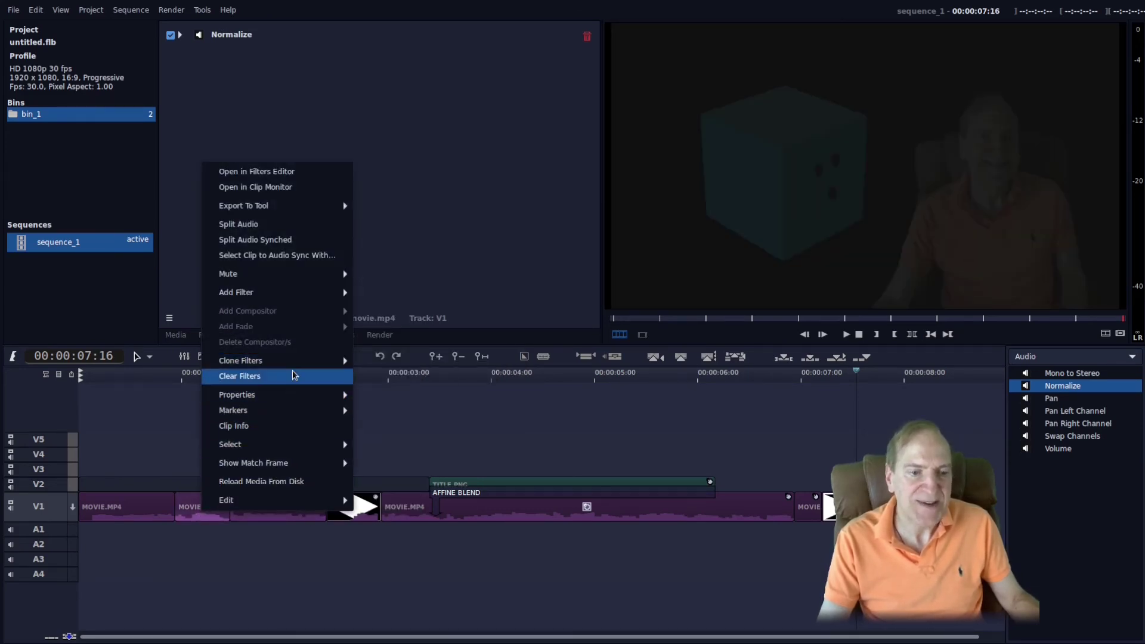
pyautogui.click(376, 365)
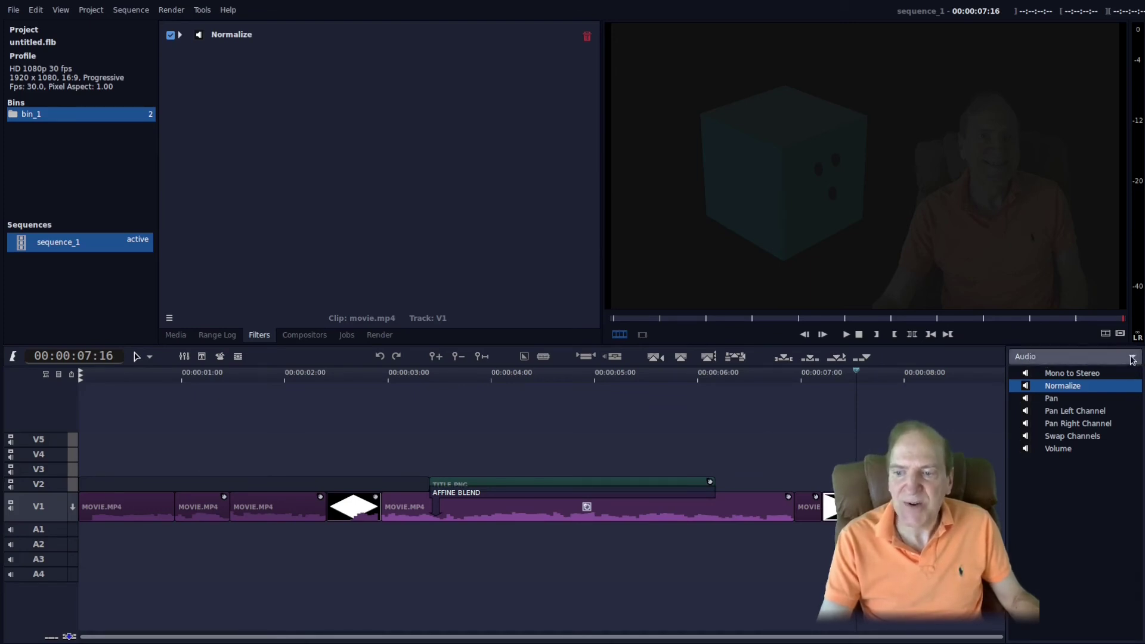
# Examine the filters available in the Audio Filter group, and switch the filter list to the Blur group
pyautogui.click(1137, 360)
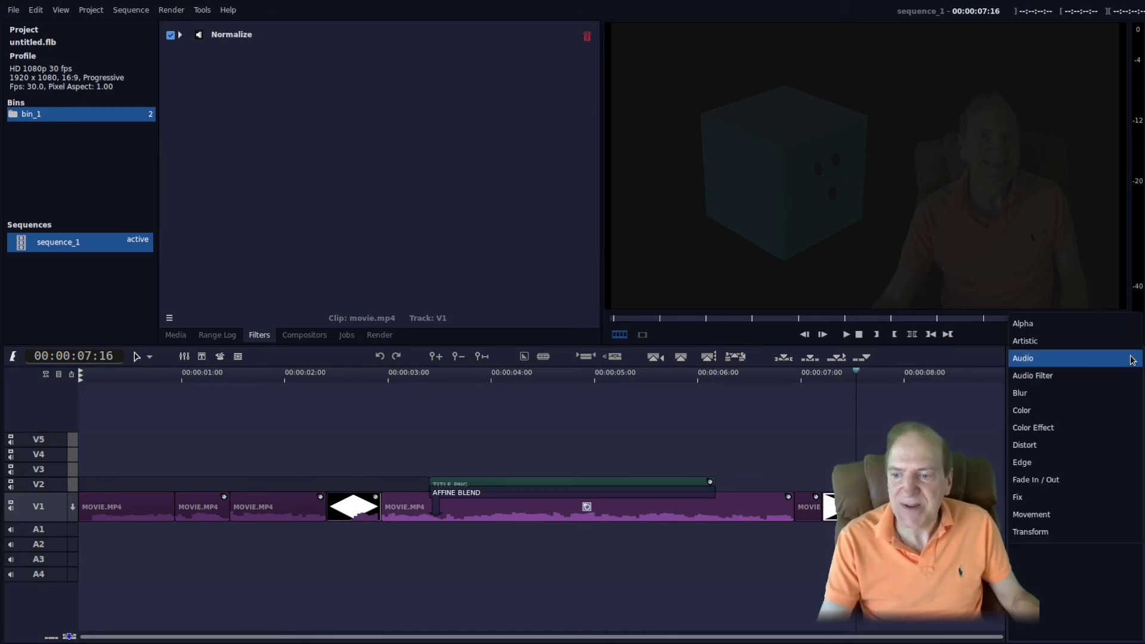
pyautogui.click(1058, 376)
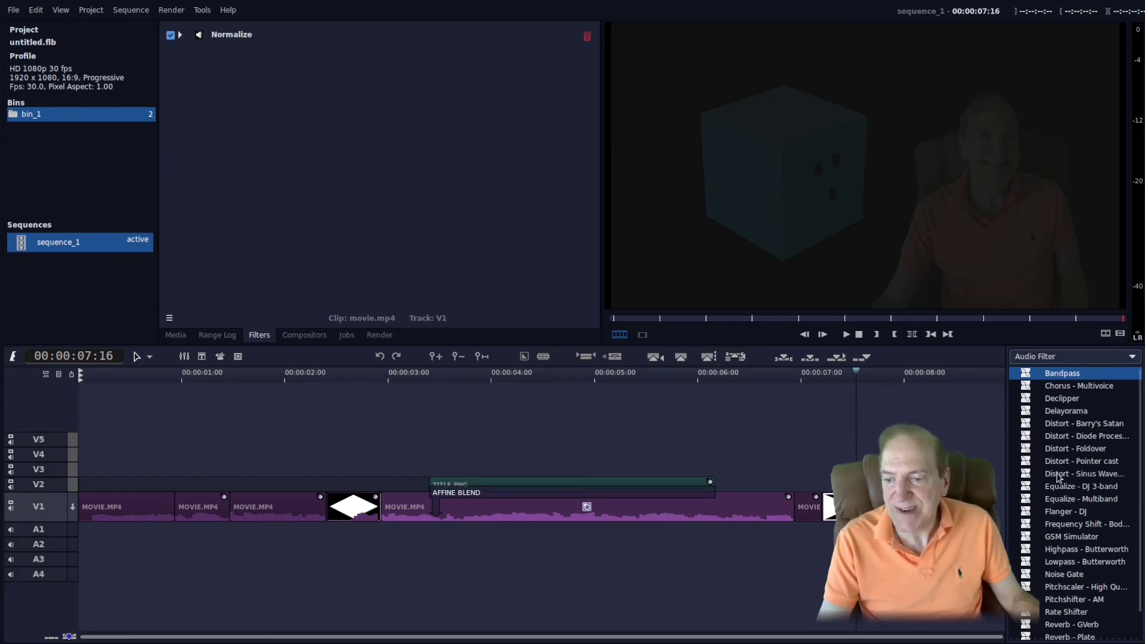
pyautogui.scroll(-1, 1059, 477)
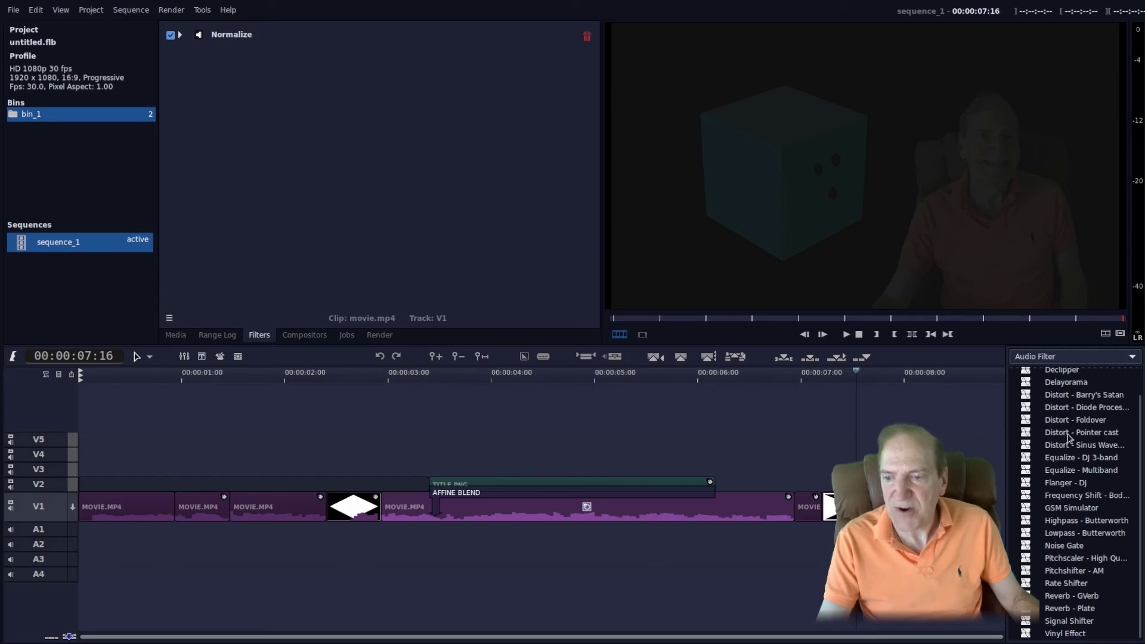
pyautogui.scroll(2, 1069, 421)
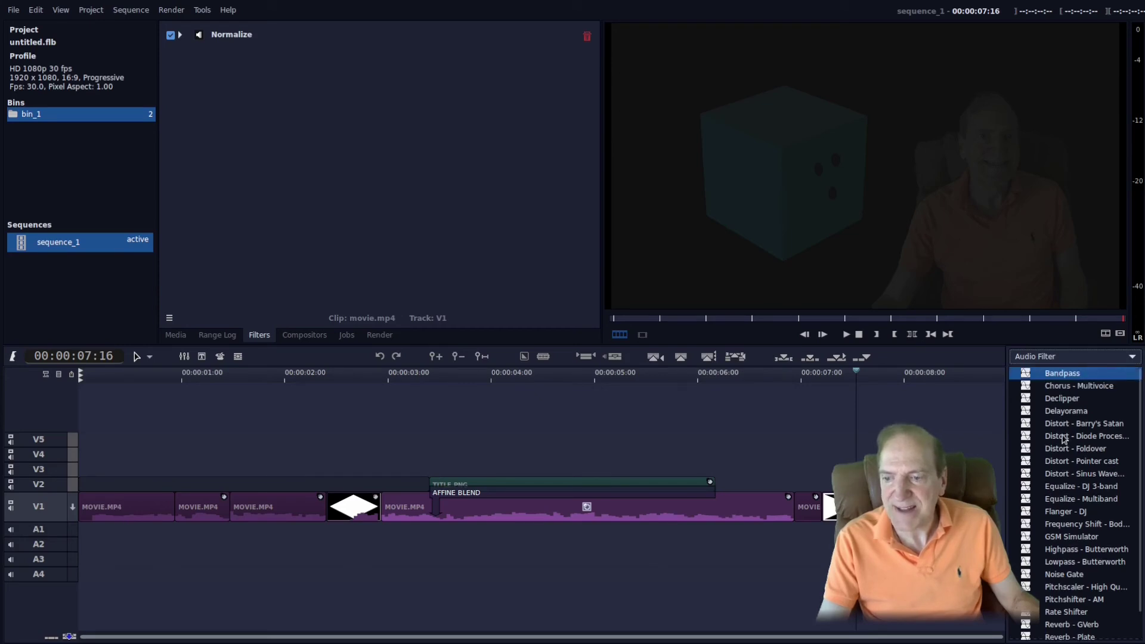
pyautogui.click(1070, 358)
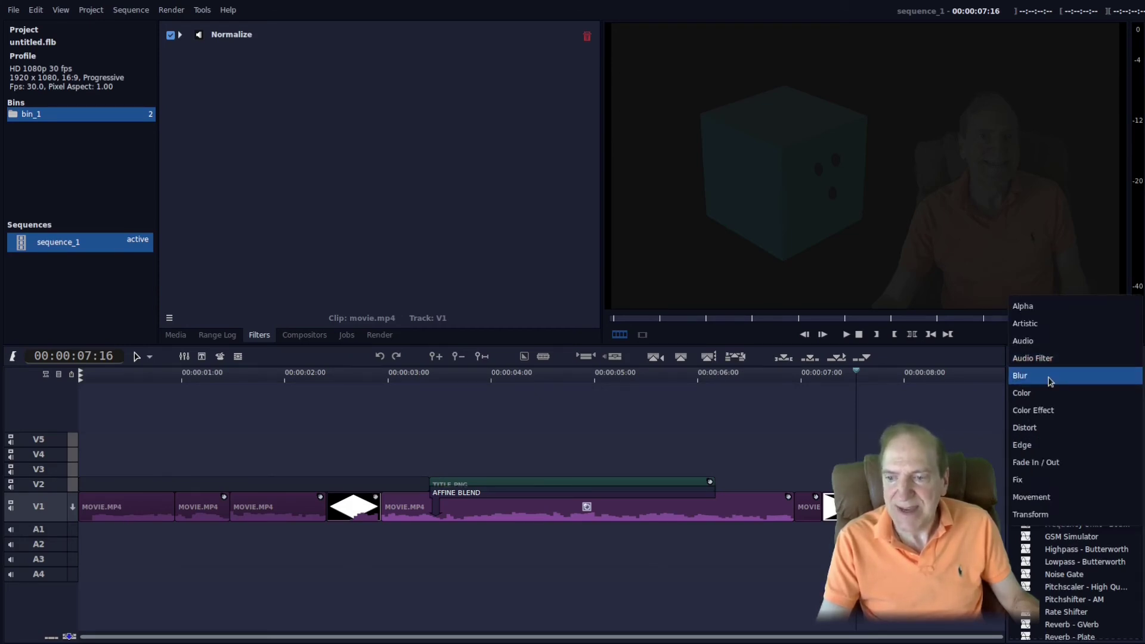
pyautogui.click(1051, 377)
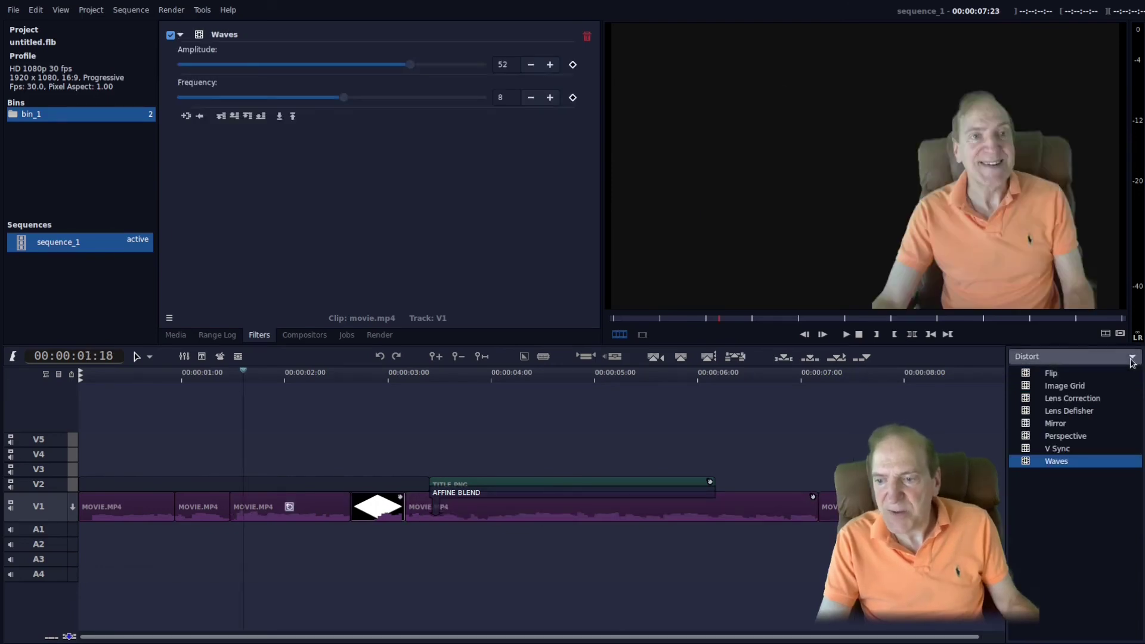
# Review the filters offered in the Distort group, including Perspective and Waves
pyautogui.click(1091, 359)
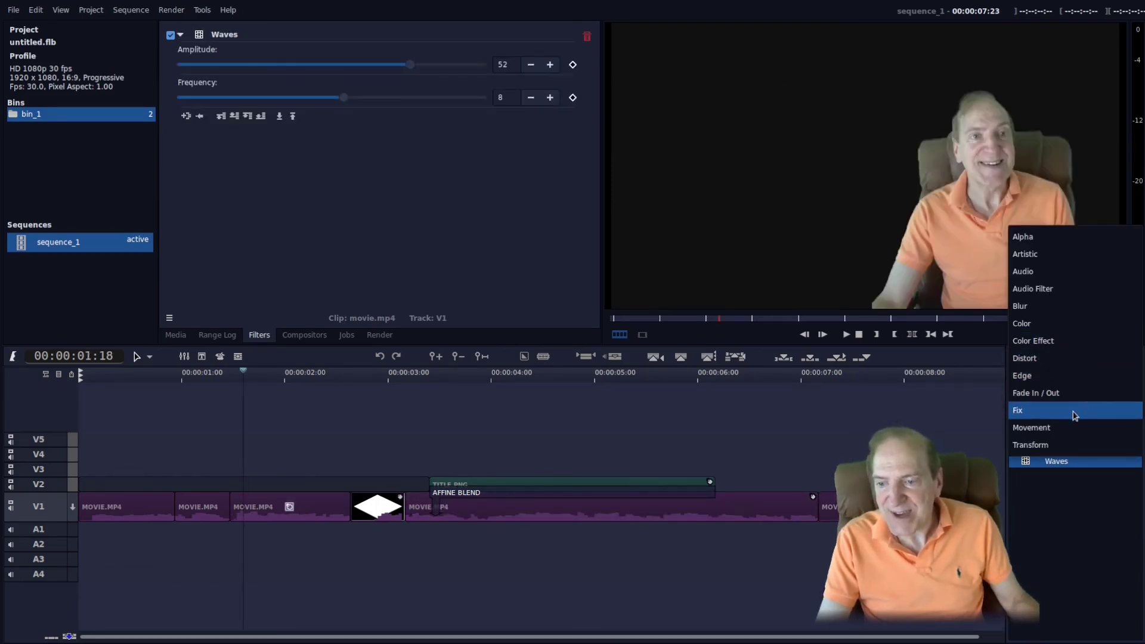
pyautogui.click(1048, 363)
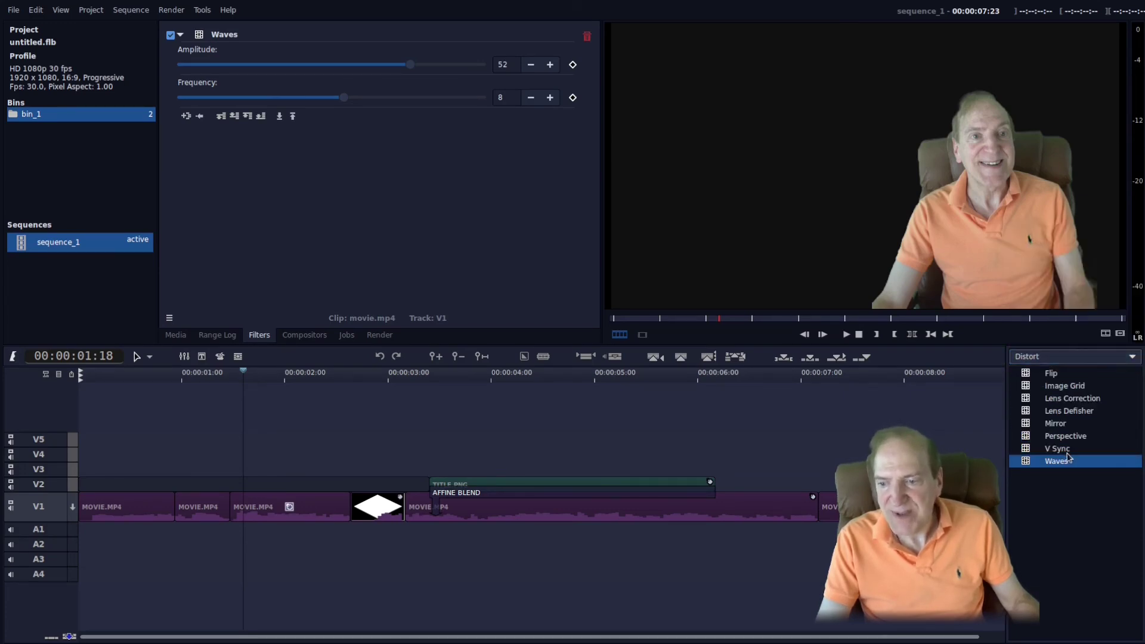
pyautogui.click(1065, 436)
pyautogui.click(1059, 465)
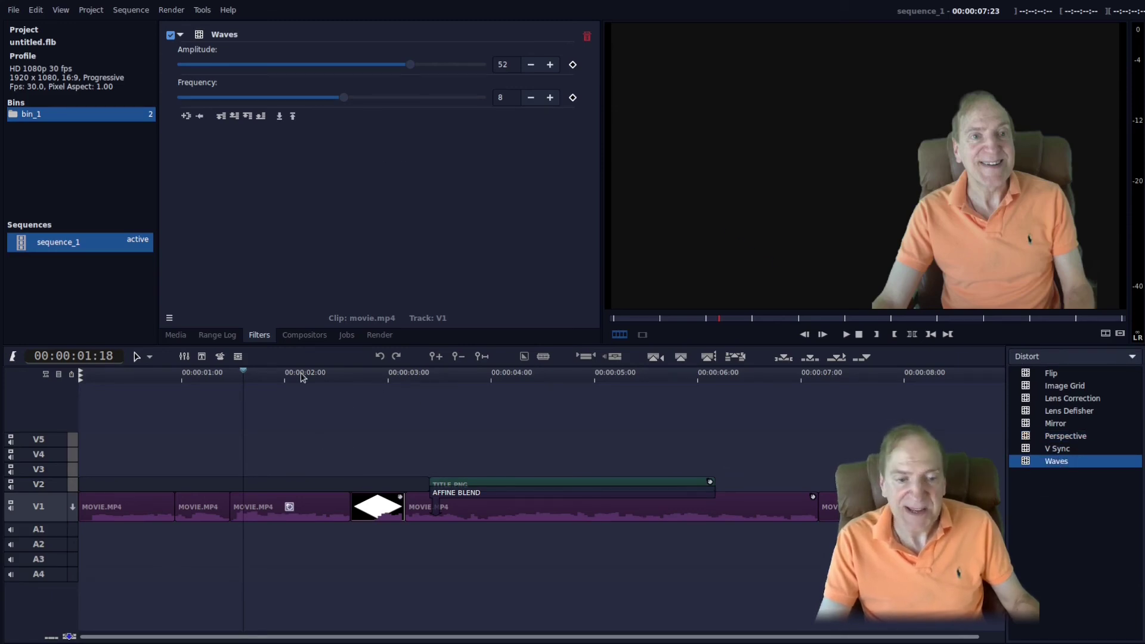
# View the title frame at 00:00:04:02, and examine the Alpha filter group down to Wipe
pyautogui.click(499, 375)
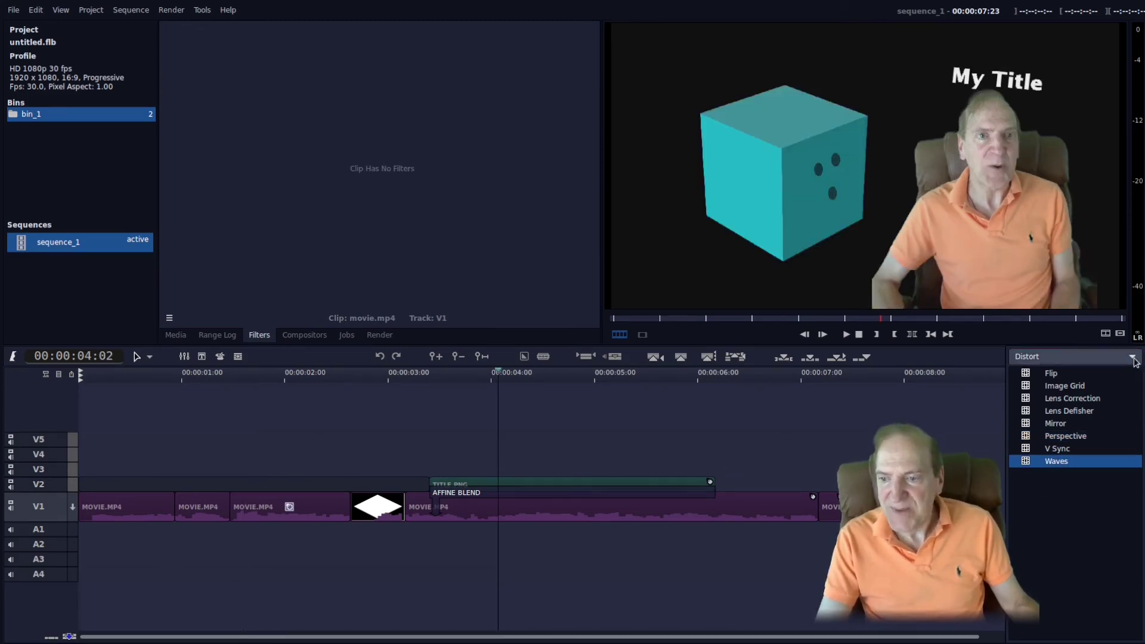
pyautogui.click(1110, 355)
pyautogui.click(1079, 238)
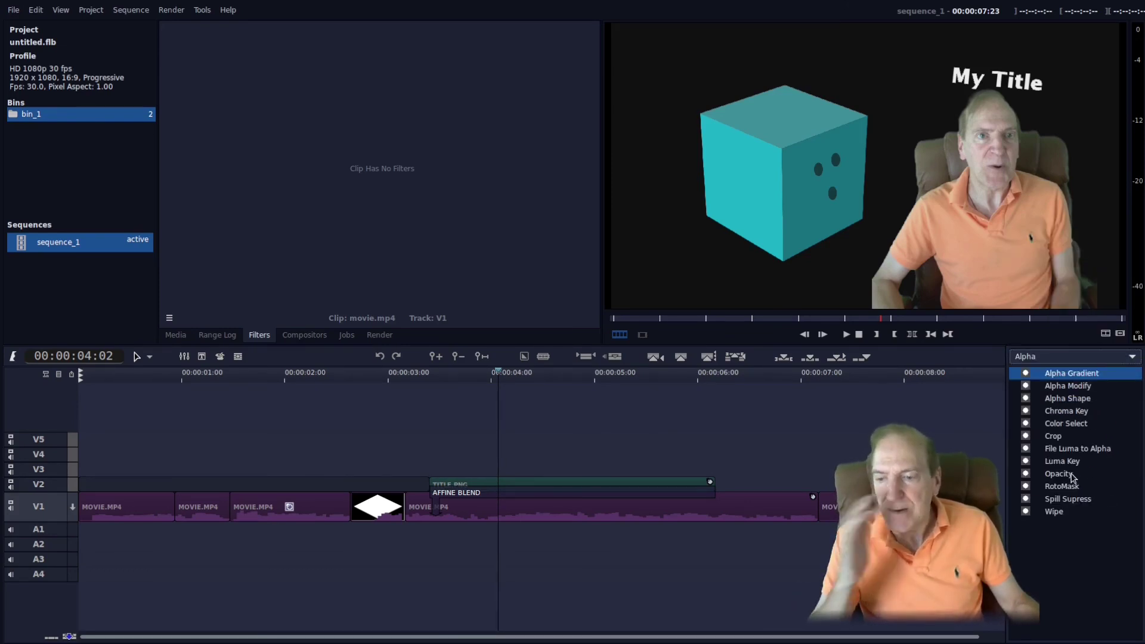
pyautogui.click(1062, 513)
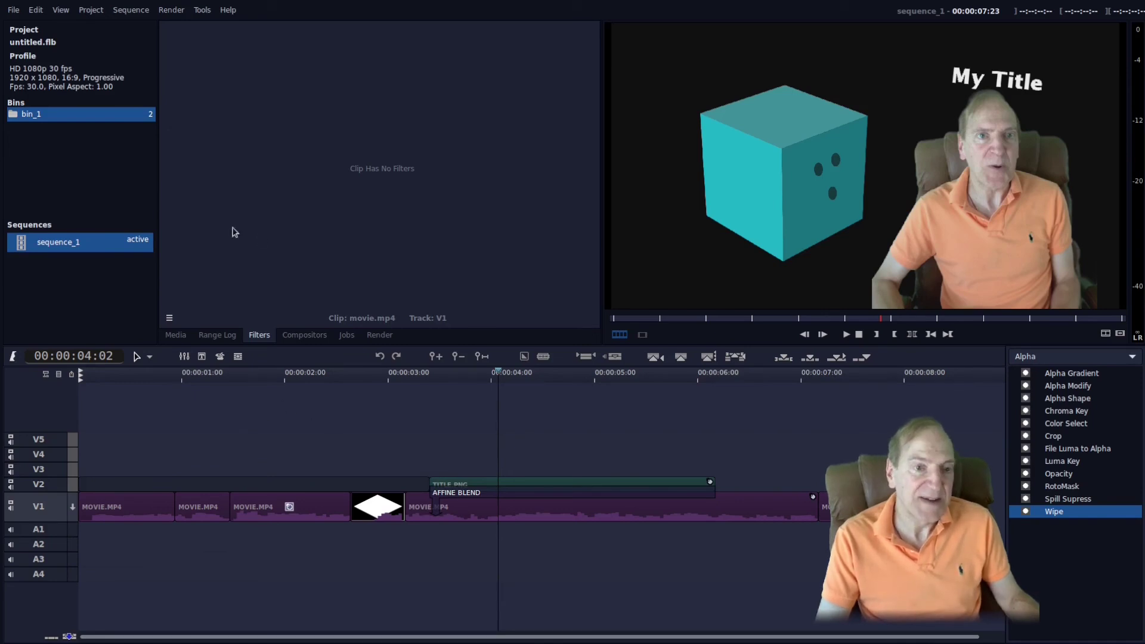
# Show the project media, and examine the available sequence and render commands
pyautogui.click(174, 336)
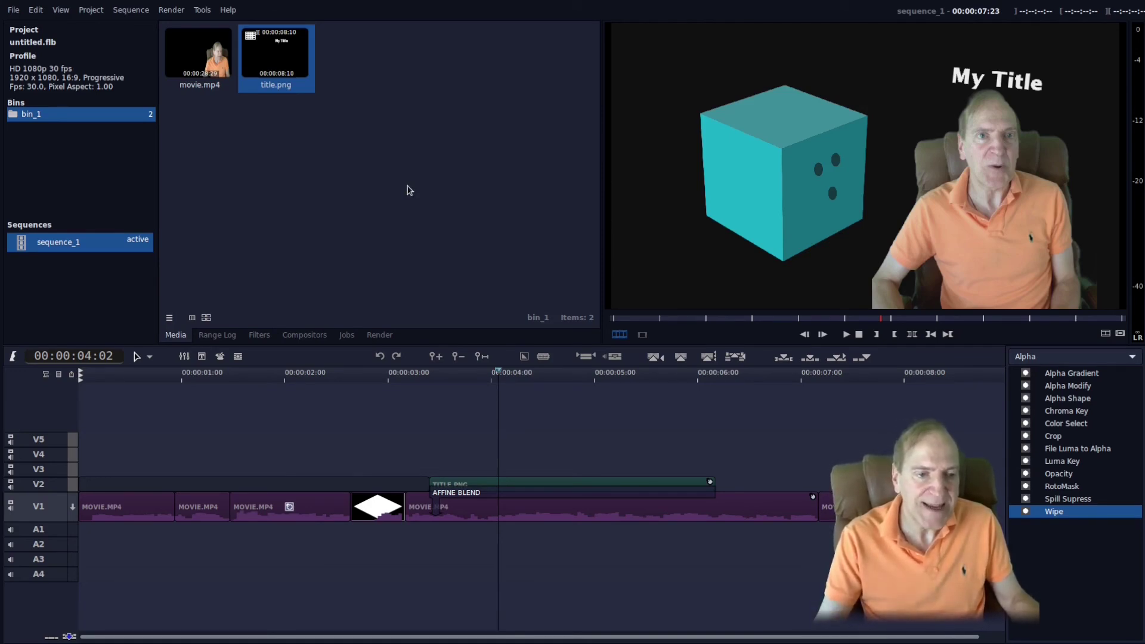
pyautogui.click(135, 11)
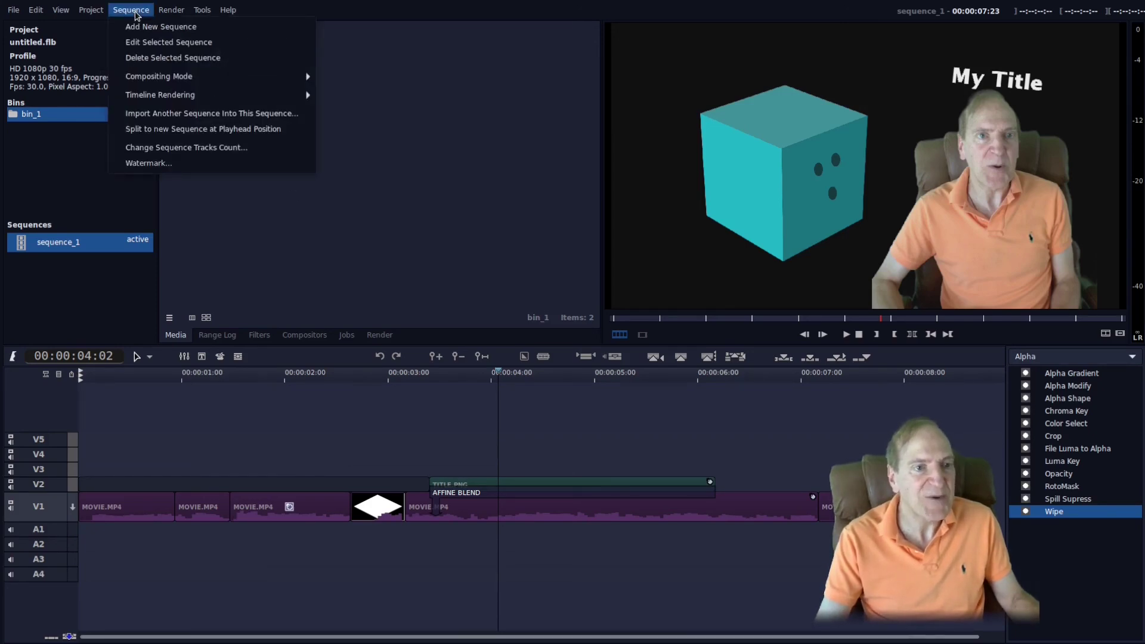
pyautogui.moveTo(164, 14)
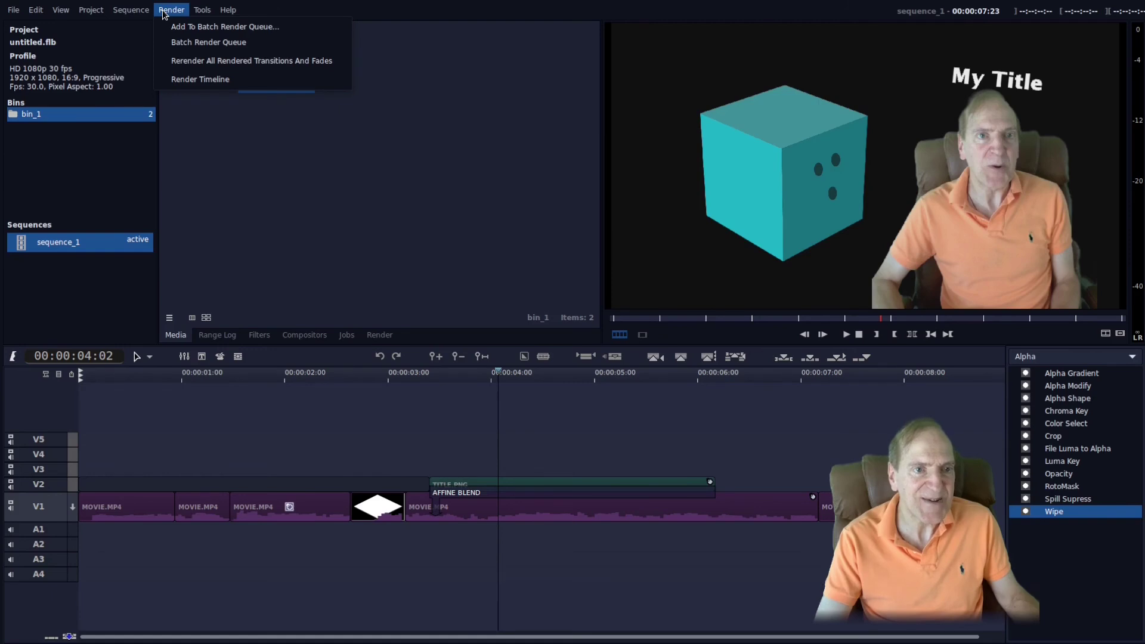
pyautogui.click(232, 175)
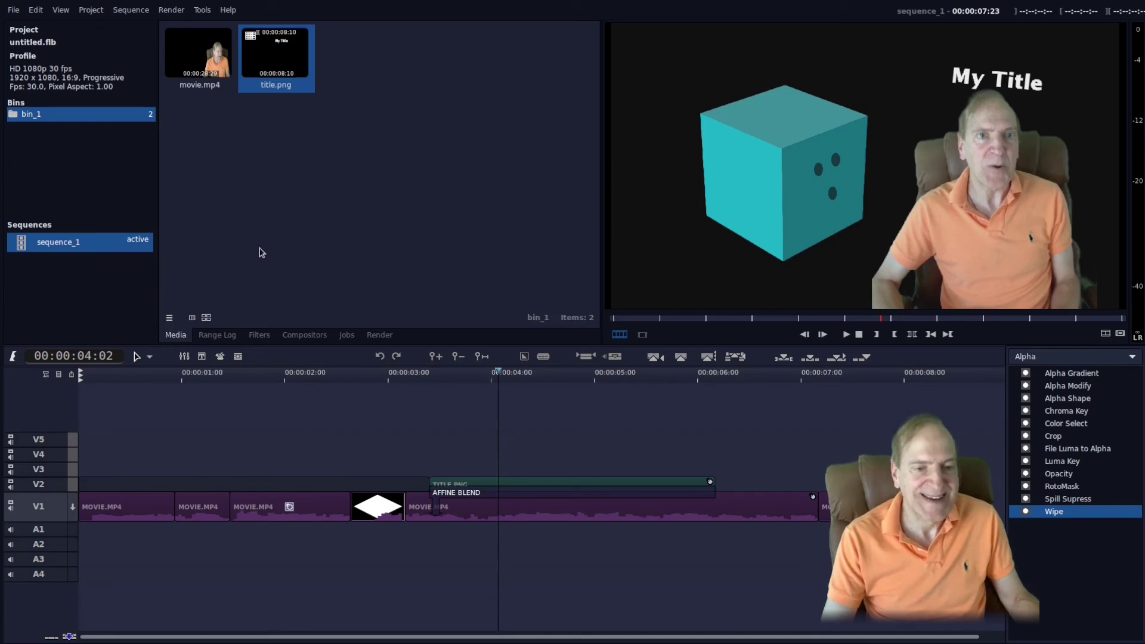
# Check the range log, return to the project media, and look at bin_1 without renaming it
pyautogui.click(222, 335)
pyautogui.hotkey('ctrl', 'pageup')
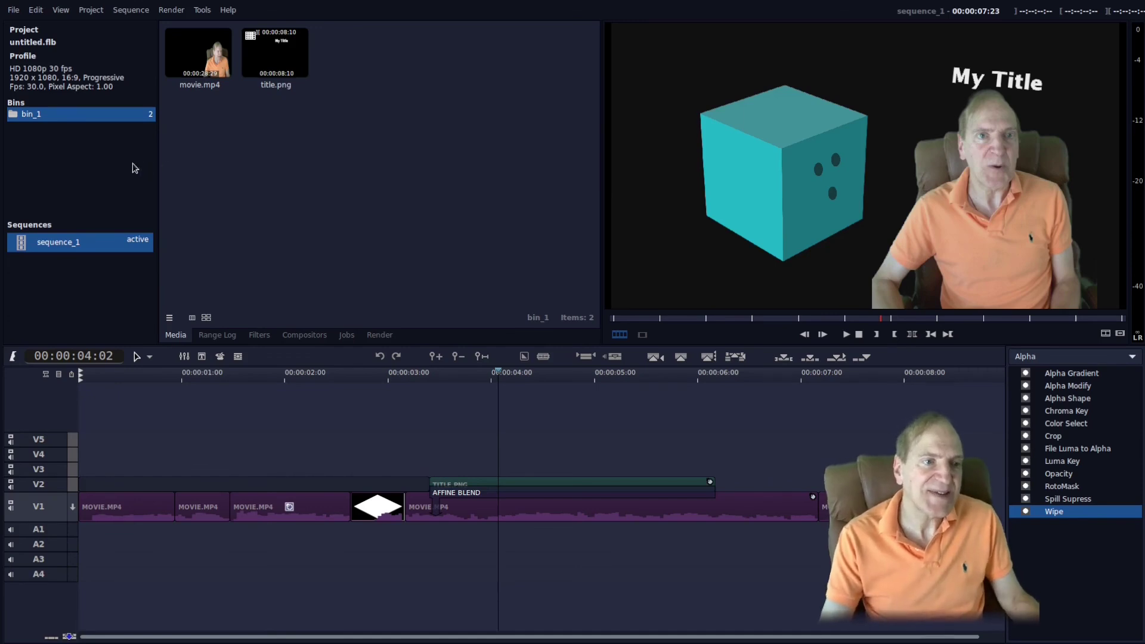
pyautogui.click(35, 117)
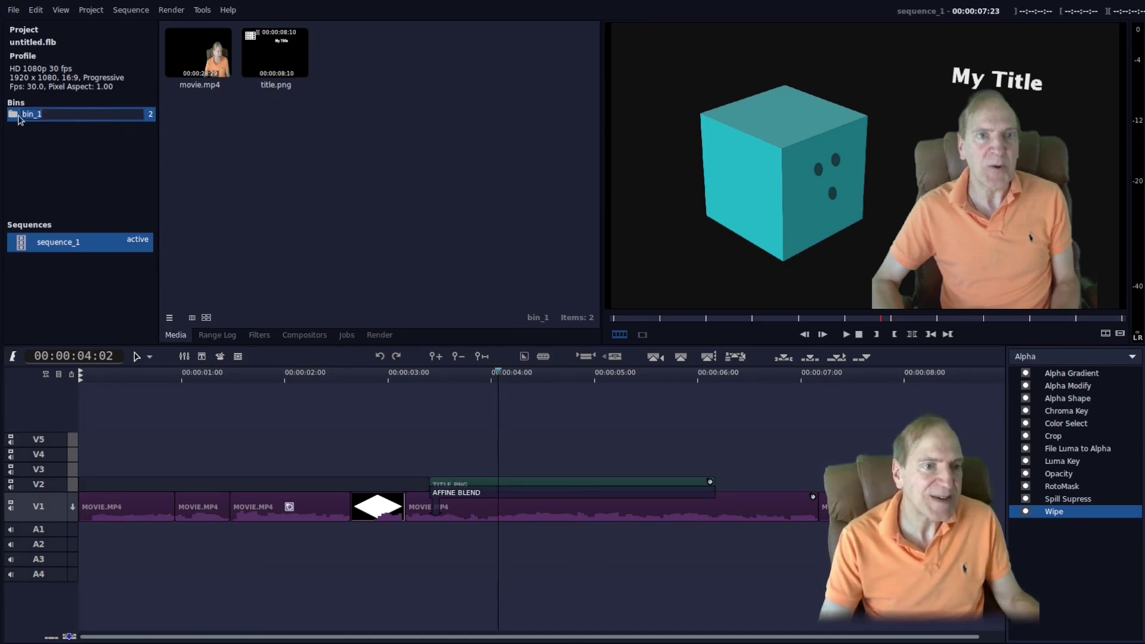
pyautogui.press('Escape')
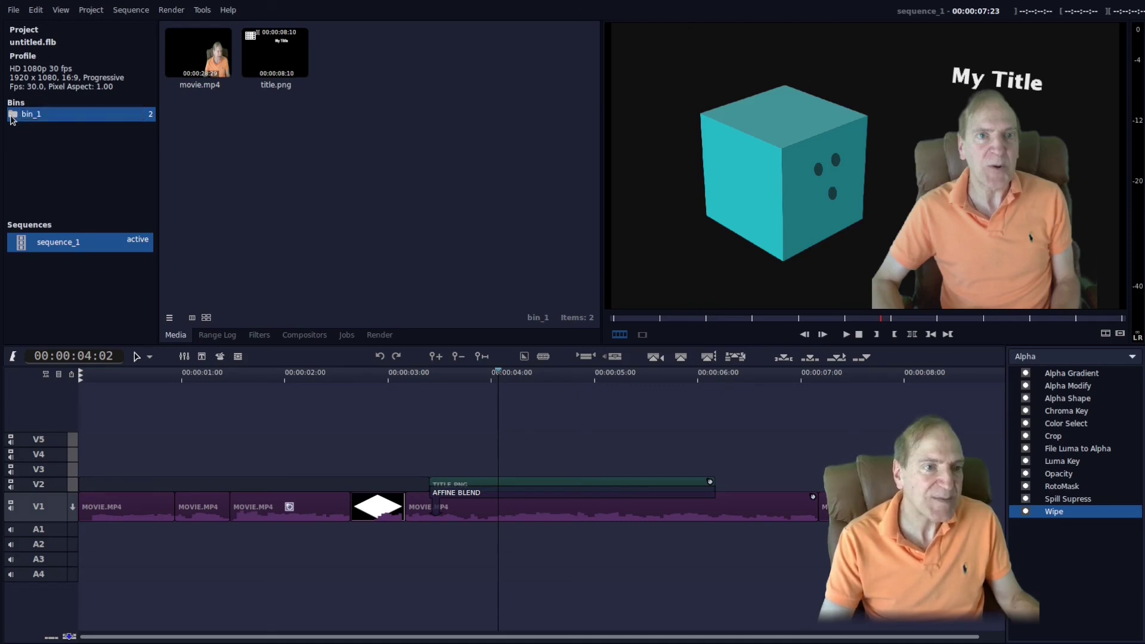